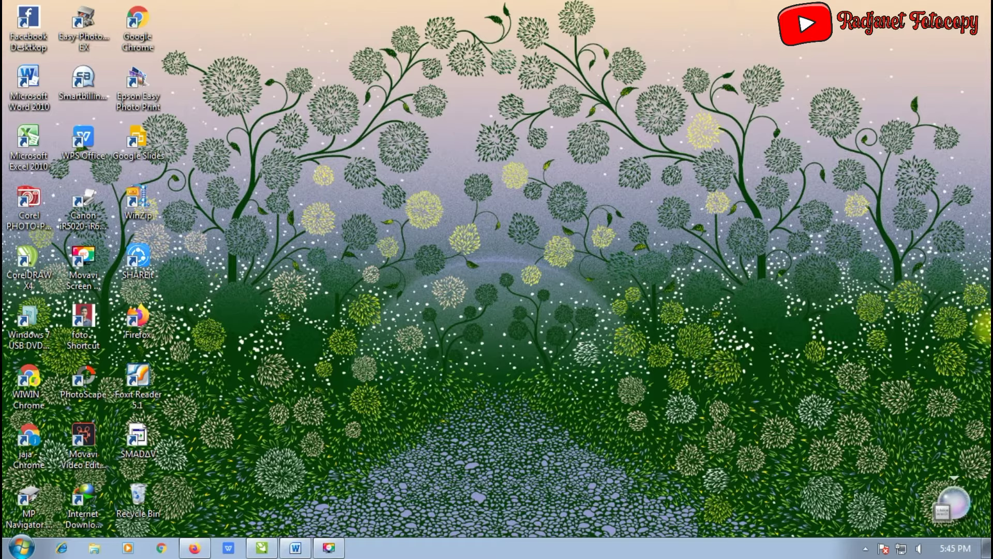
Step: Launch Word, maximize its window, and turn the page to landscape orientation
{"action": "left_click", "coordinate": [26, 96]}
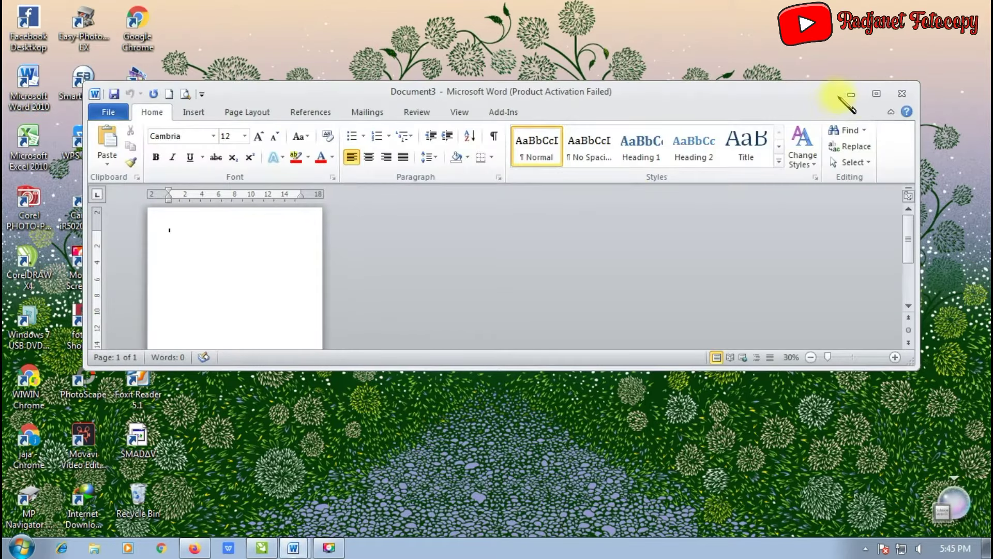
{"action": "left_click", "coordinate": [874, 95]}
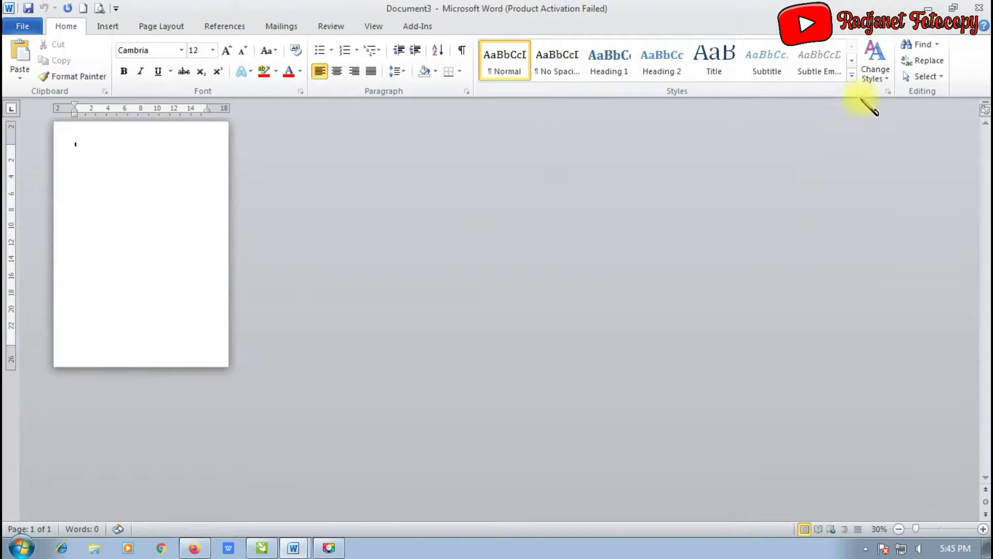
{"action": "left_click", "coordinate": [164, 28]}
{"action": "left_click", "coordinate": [162, 62]}
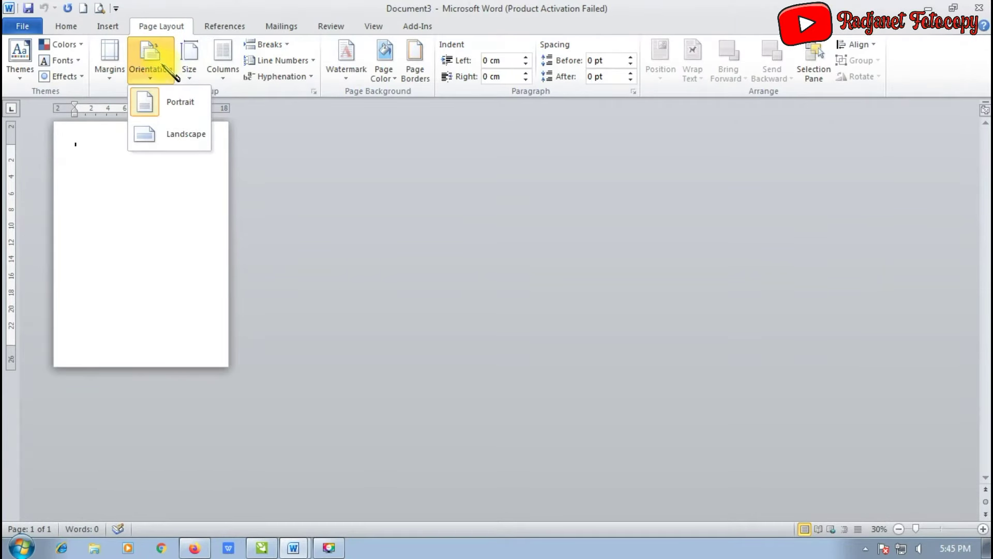
{"action": "left_click", "coordinate": [176, 139]}
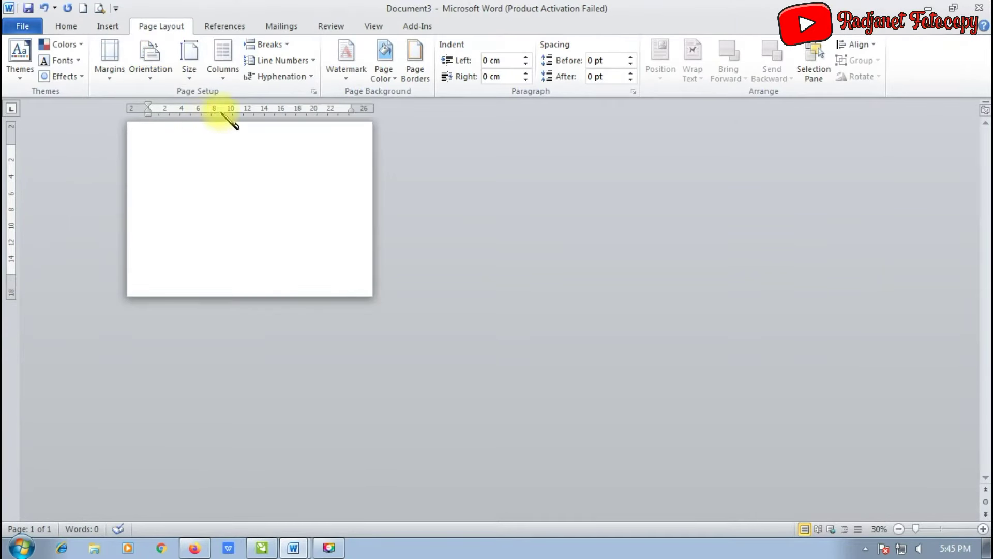
Step: Set the page width to 50 cm in Page Setup, keeping 21 cm height
{"action": "left_click", "coordinate": [314, 92]}
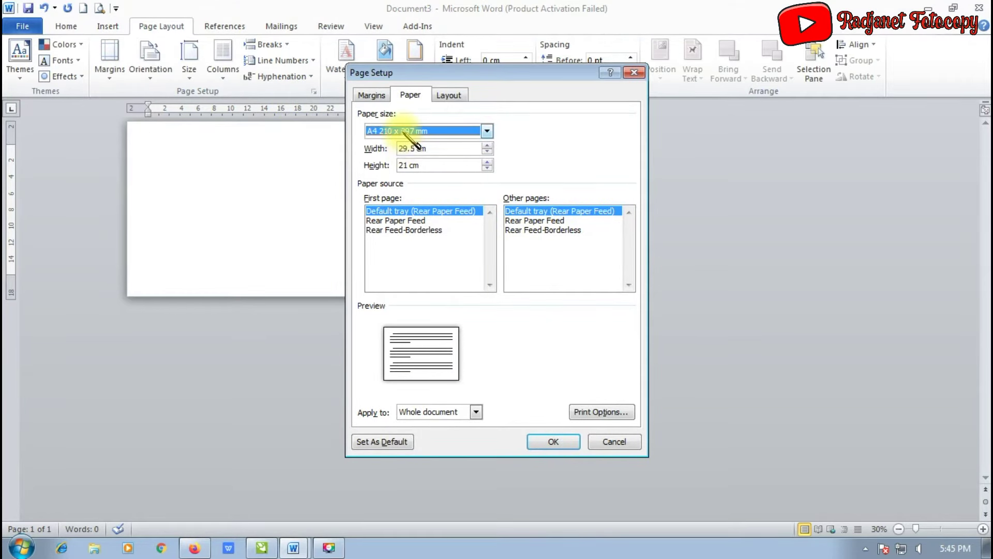
{"action": "left_click", "coordinate": [403, 130]}
{"action": "left_click", "coordinate": [399, 138]}
{"action": "left_click", "coordinate": [408, 149]}
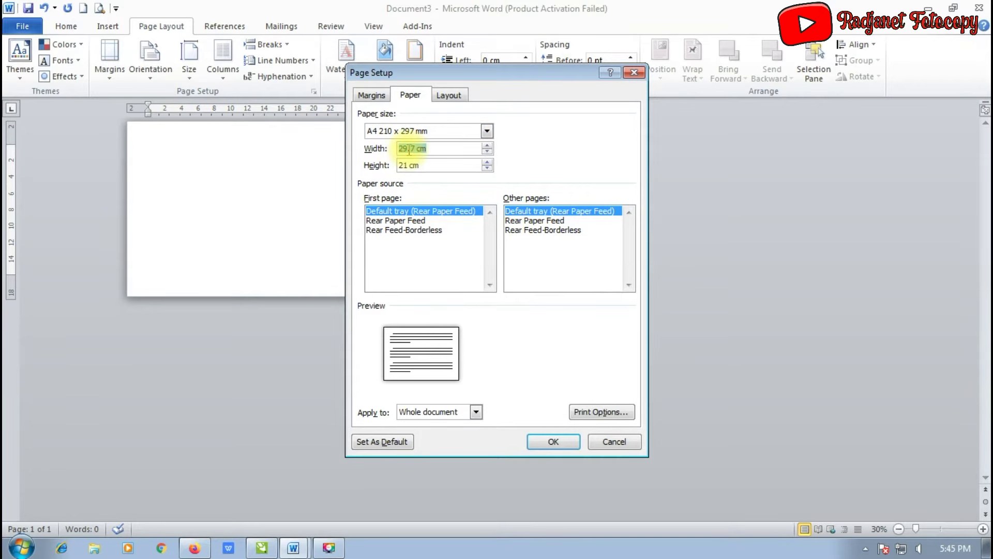
{"action": "type", "text": "50"}
{"action": "key", "text": "Return"}
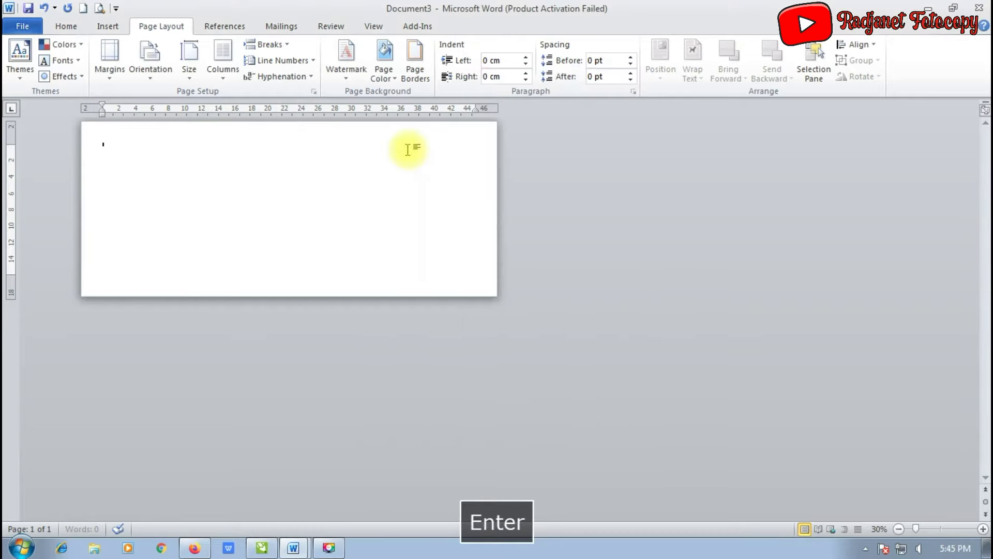
{"action": "scroll", "coordinate": [407, 149], "scroll_direction": "up", "scroll_amount": 3}
{"action": "scroll", "coordinate": [408, 152], "scroll_direction": "up", "scroll_amount": 2}
{"action": "scroll", "coordinate": [411, 163], "scroll_direction": "down", "scroll_amount": 1}
{"action": "scroll", "coordinate": [413, 167], "scroll_direction": "down", "scroll_amount": 1}
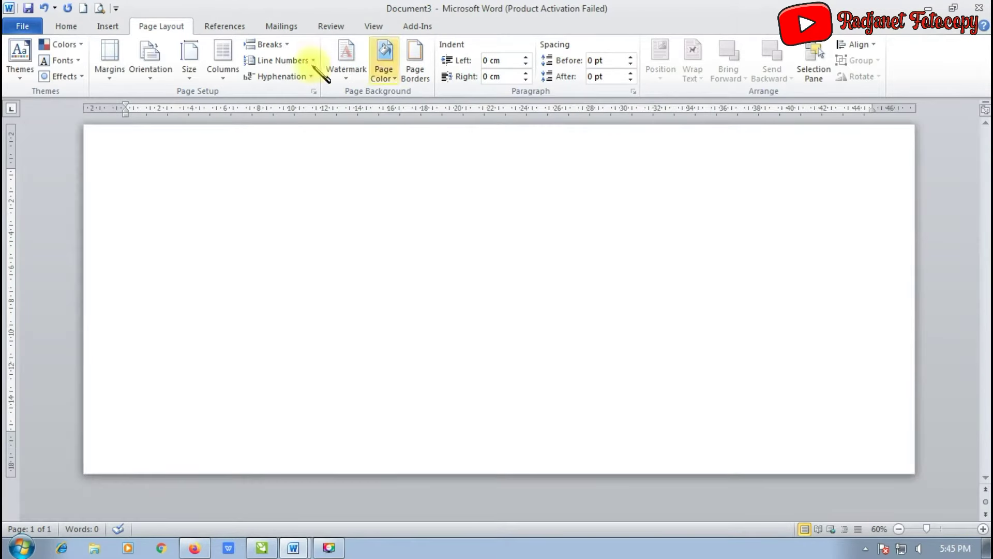
Step: Insert a right triangle shape and draw it on the page
{"action": "left_click", "coordinate": [111, 27]}
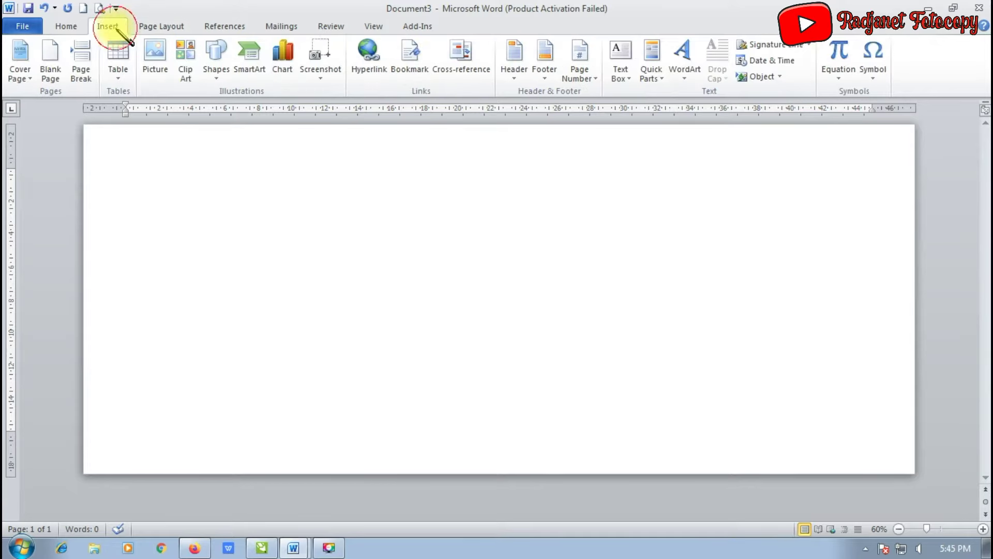
{"action": "left_click", "coordinate": [217, 56]}
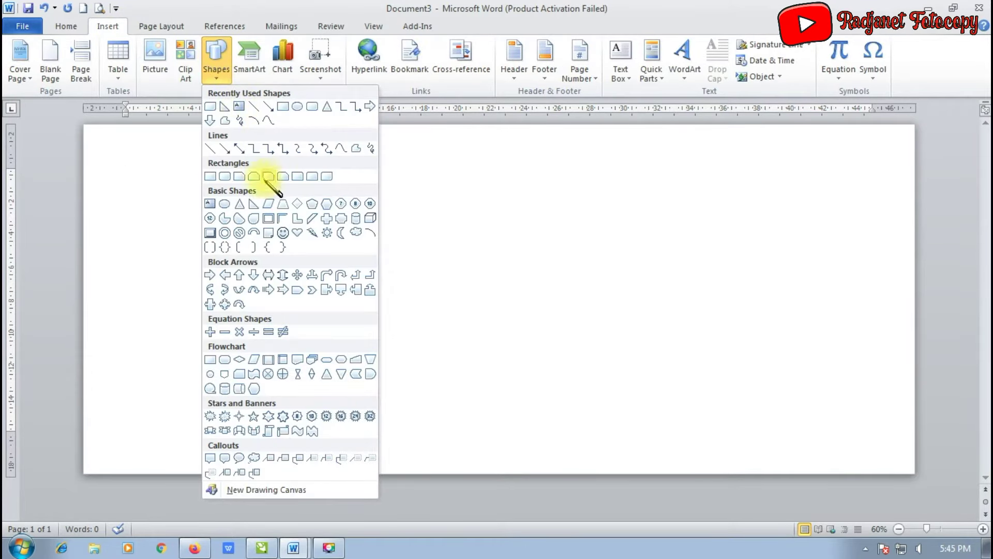
{"action": "left_click", "coordinate": [254, 204]}
{"action": "left_click_drag", "start_coordinate": [201, 180], "coordinate": [474, 395]}
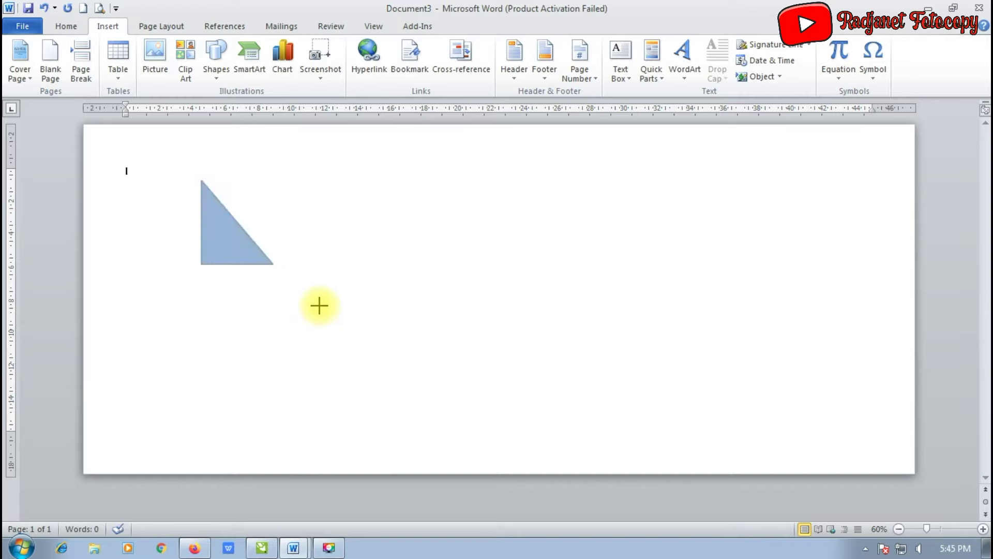
{"action": "left_click_drag", "start_coordinate": [200, 395], "coordinate": [538, 178]}
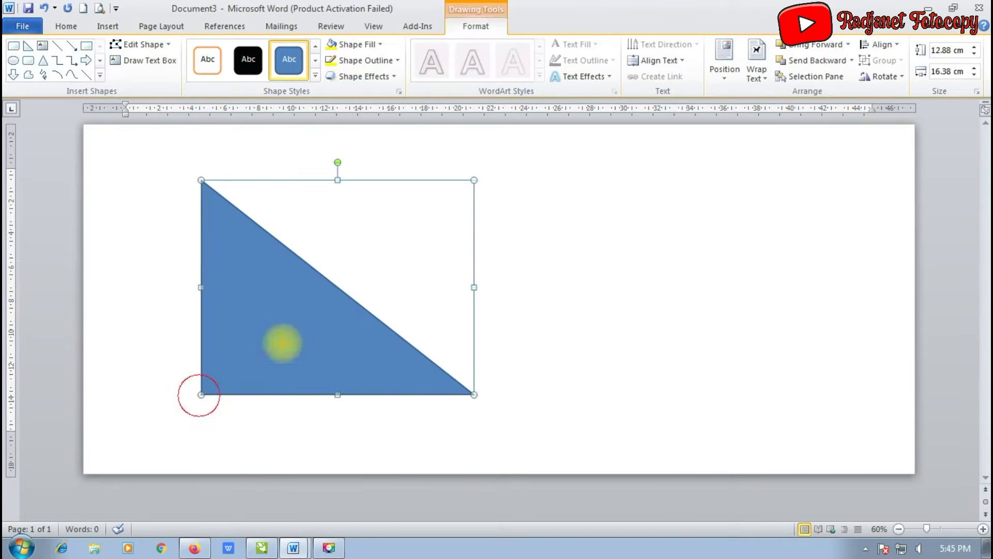
{"action": "left_click", "coordinate": [538, 178]}
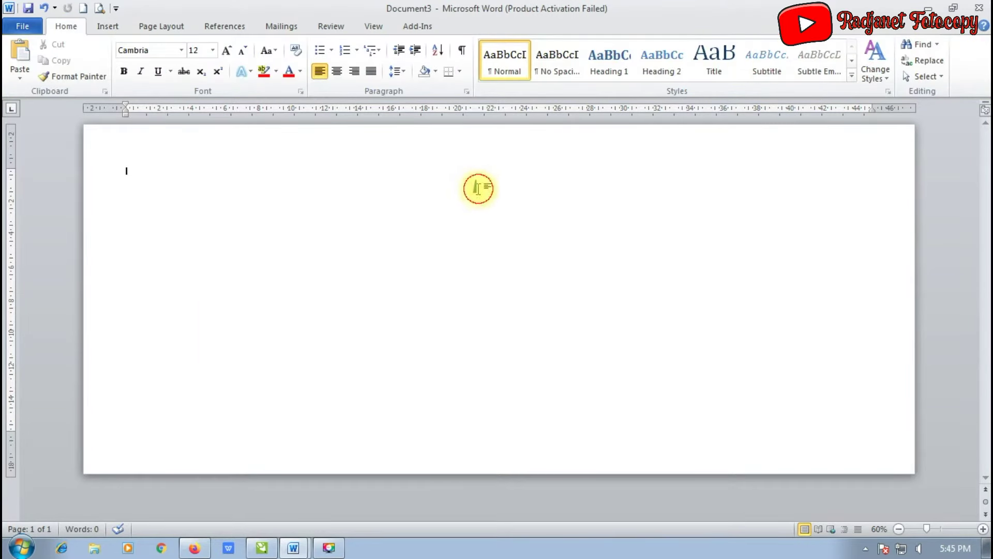
{"action": "left_click", "coordinate": [476, 189]}
{"action": "left_click_drag", "start_coordinate": [472, 186], "coordinate": [524, 178]}
{"action": "left_click", "coordinate": [533, 204]}
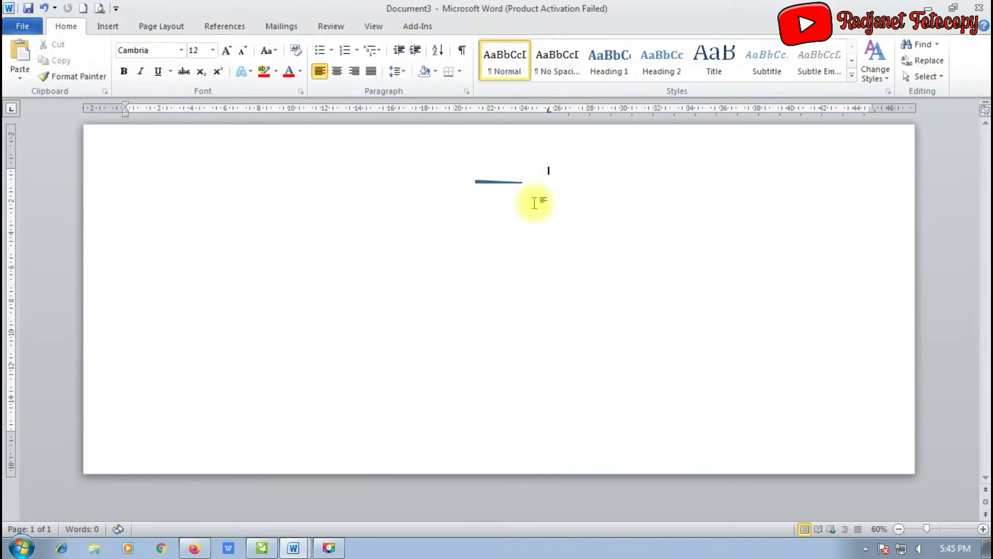
{"action": "left_click", "coordinate": [497, 183]}
{"action": "left_click_drag", "start_coordinate": [499, 182], "coordinate": [499, 272]}
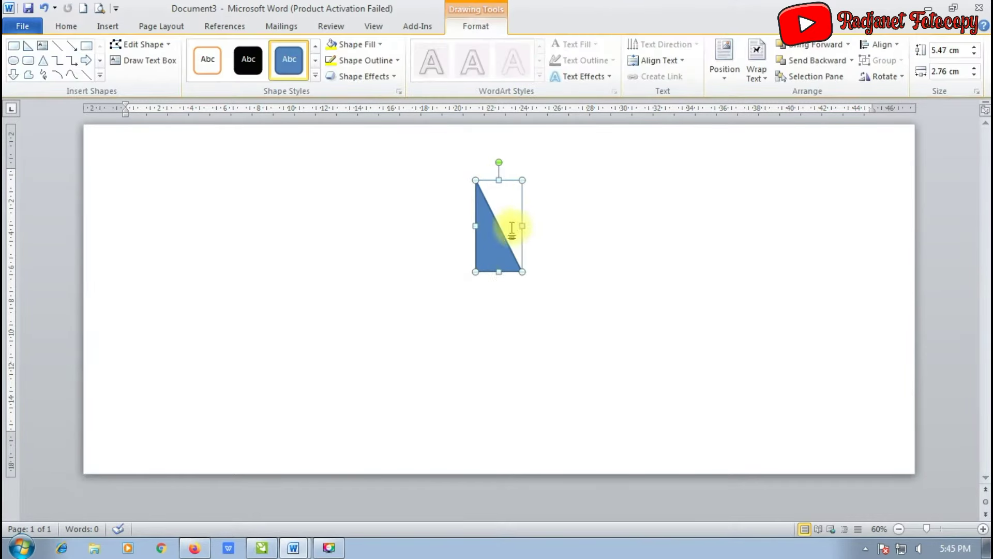
Step: Rotate the triangle a quarter turn and enlarge it toward the page's lower right
{"action": "mouse_move", "coordinate": [522, 180]}
{"action": "left_mouse_down"}
{"action": "mouse_move", "coordinate": [420, 228]}
{"action": "mouse_move", "coordinate": [388, 255]}
{"action": "left_mouse_up"}
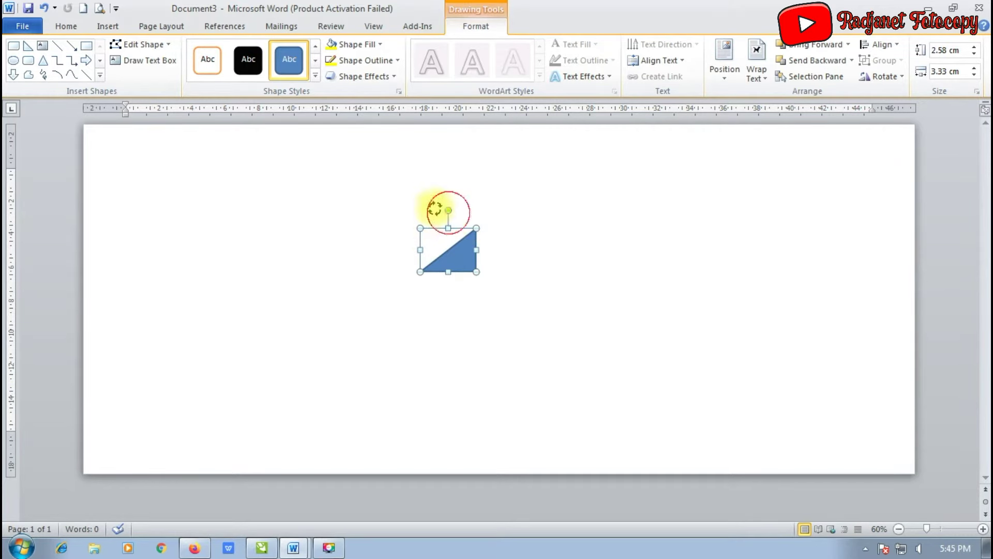
{"action": "left_click", "coordinate": [392, 253]}
{"action": "left_click", "coordinate": [462, 246]}
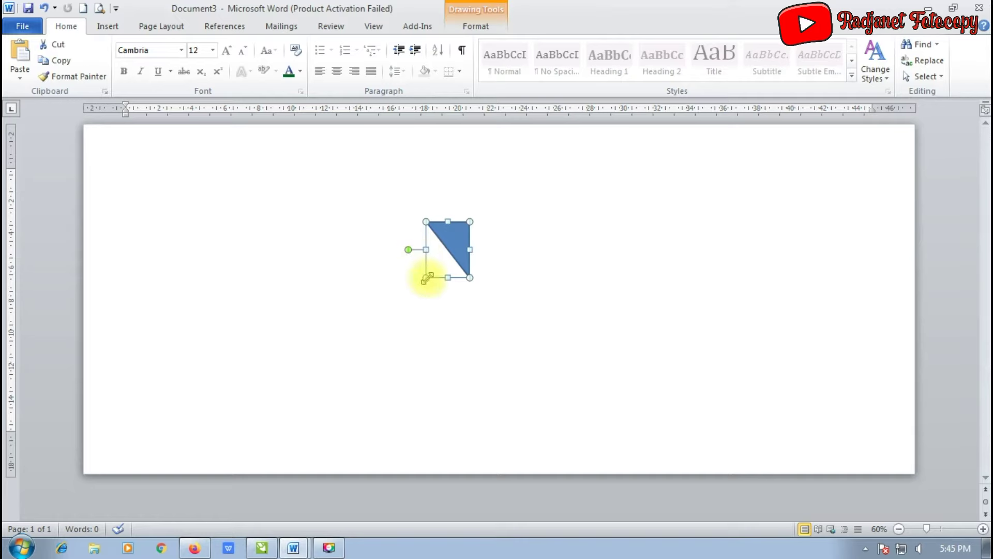
{"action": "left_click_drag", "start_coordinate": [426, 278], "coordinate": [179, 305]}
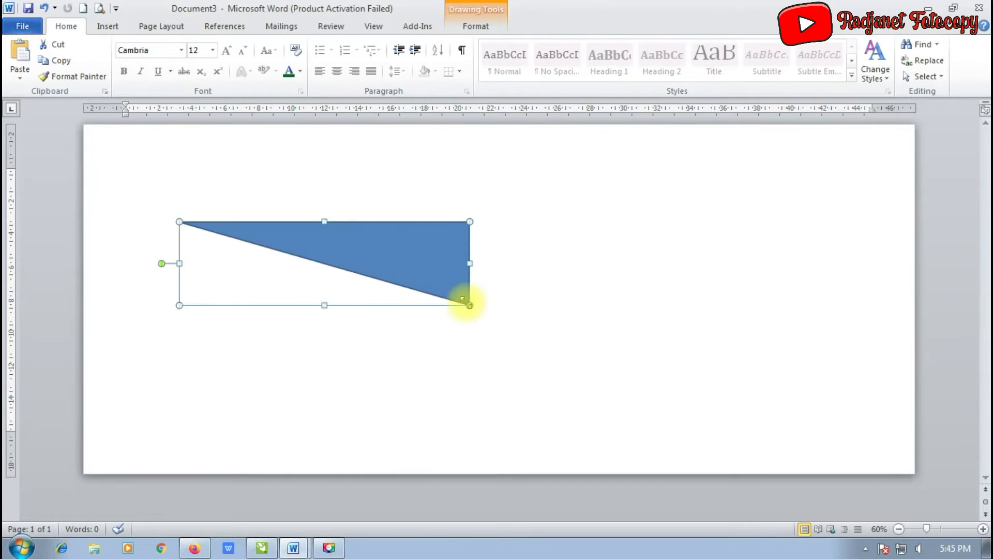
{"action": "left_click_drag", "start_coordinate": [481, 310], "coordinate": [885, 443]}
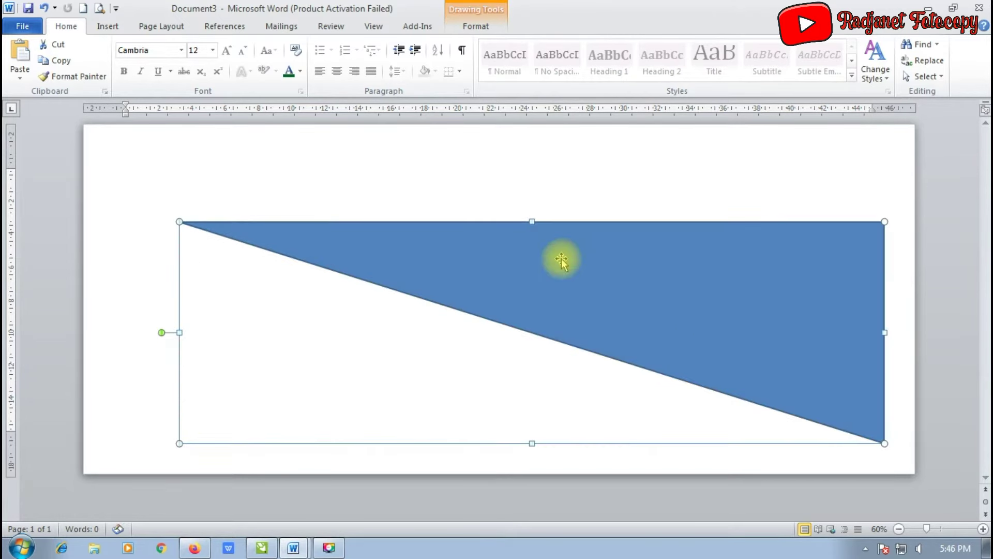
Step: Stretch the triangle to the page's top and right edges, about 44.38 × 21.95 cm
{"action": "left_click", "coordinate": [532, 155]}
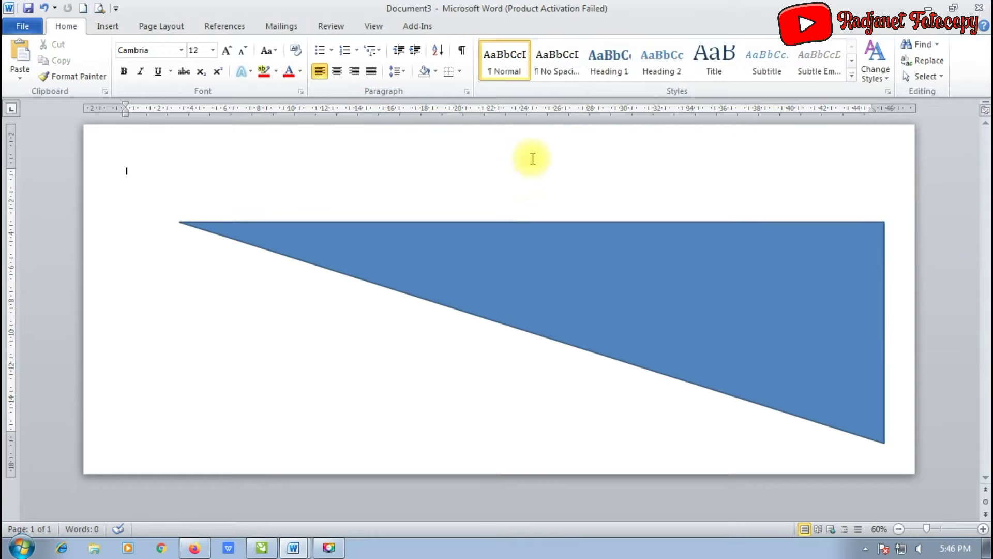
{"action": "left_click", "coordinate": [543, 224]}
{"action": "left_click_drag", "start_coordinate": [533, 219], "coordinate": [533, 132]}
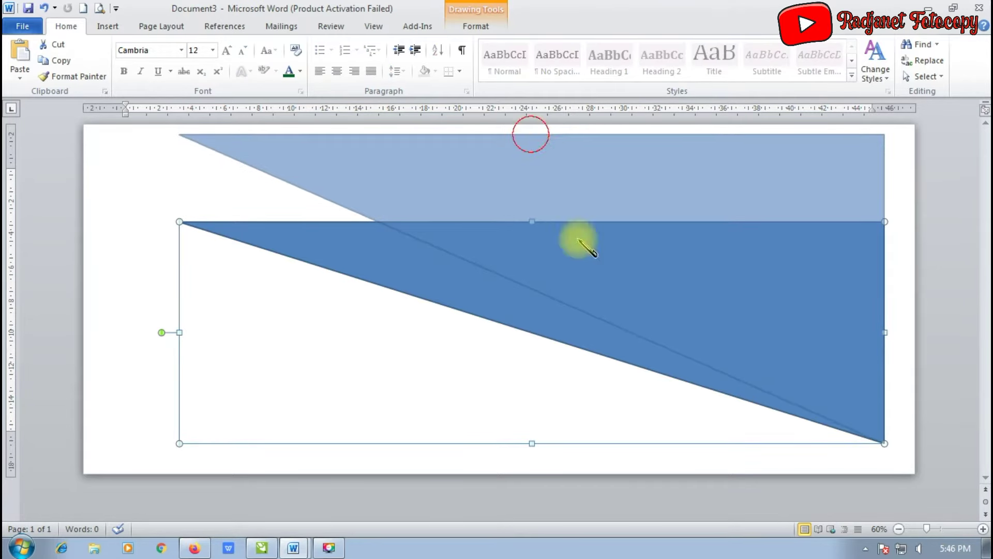
{"action": "left_click_drag", "start_coordinate": [530, 444], "coordinate": [535, 474]}
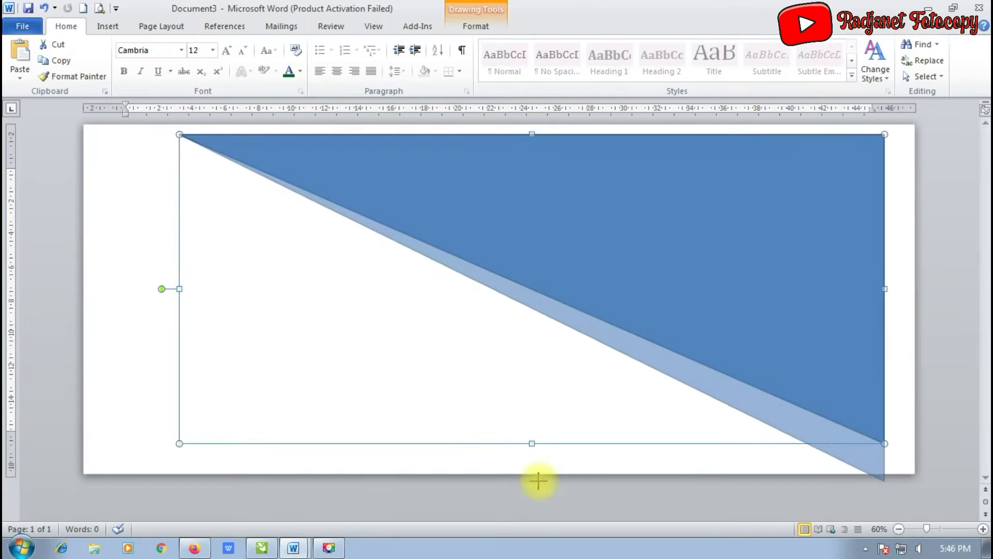
{"action": "left_click_drag", "start_coordinate": [885, 307], "coordinate": [914, 306]}
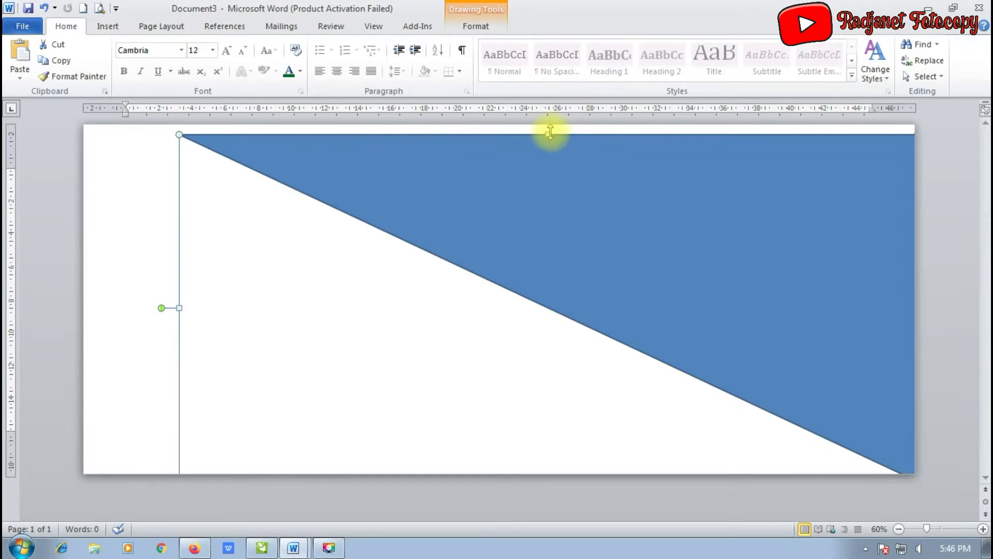
{"action": "left_click_drag", "start_coordinate": [549, 134], "coordinate": [550, 124]}
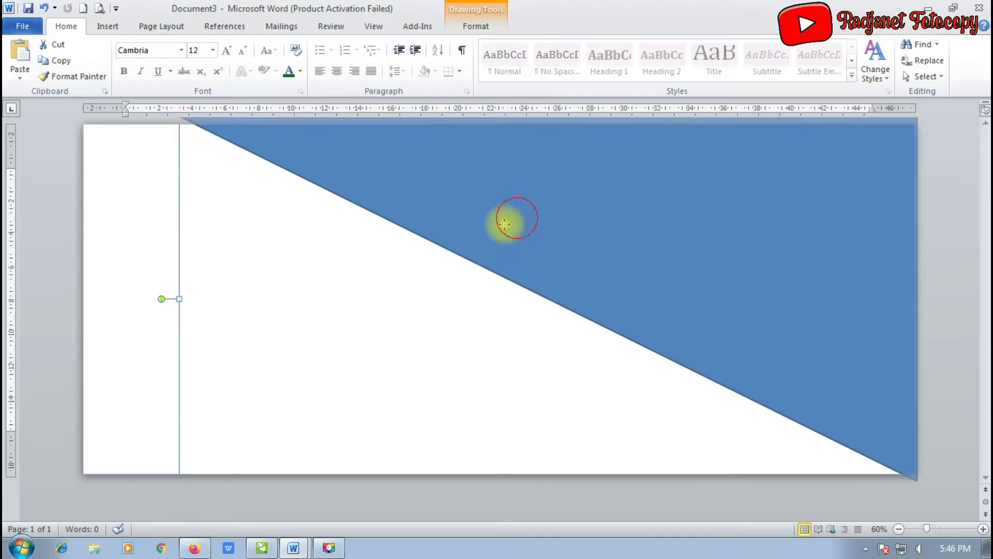
{"action": "left_click_drag", "start_coordinate": [506, 222], "coordinate": [504, 232]}
{"action": "double_click", "coordinate": [406, 184]}
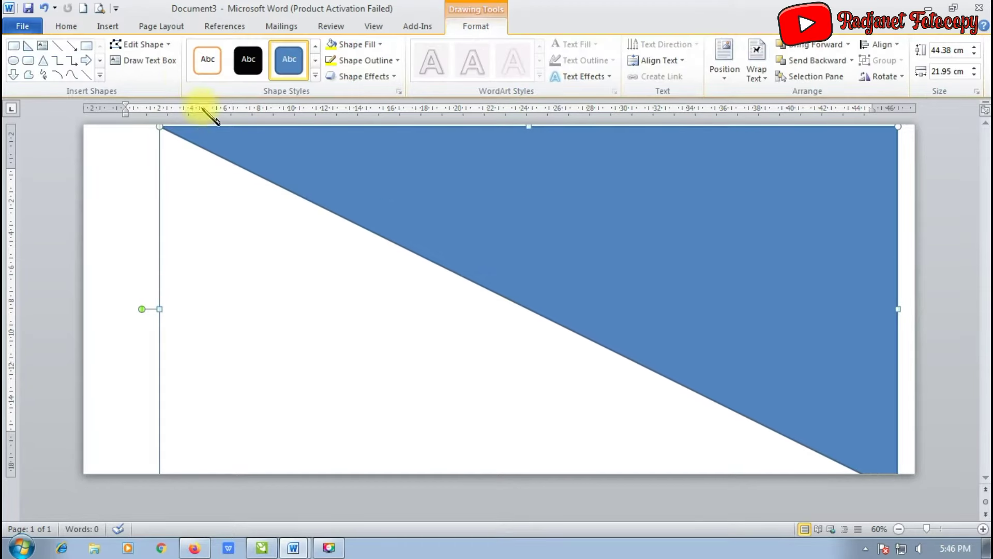
Step: Use Edit Points to bend the triangle's diagonal edge into a curve
{"action": "left_click", "coordinate": [136, 45]}
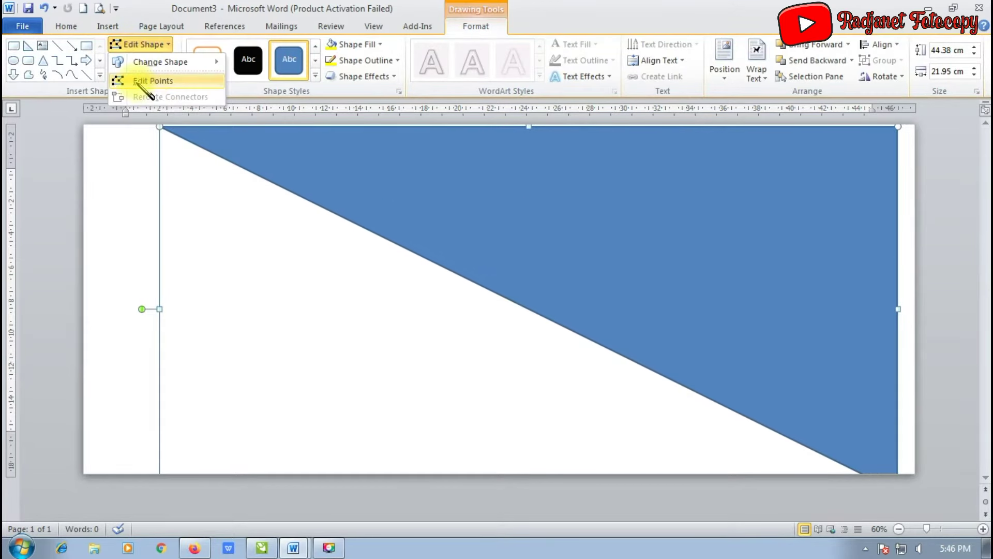
{"action": "left_click", "coordinate": [138, 82]}
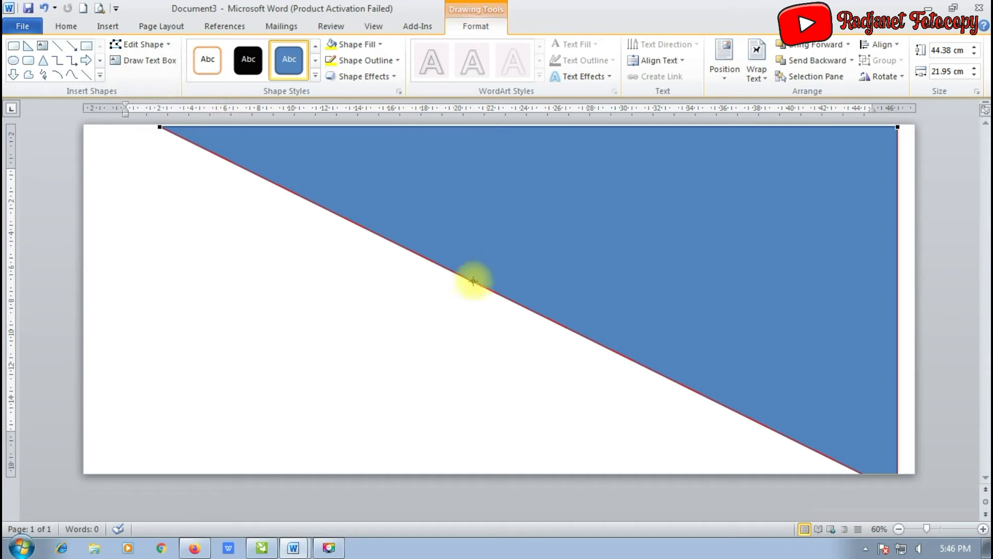
{"action": "left_click_drag", "start_coordinate": [472, 280], "coordinate": [488, 262]}
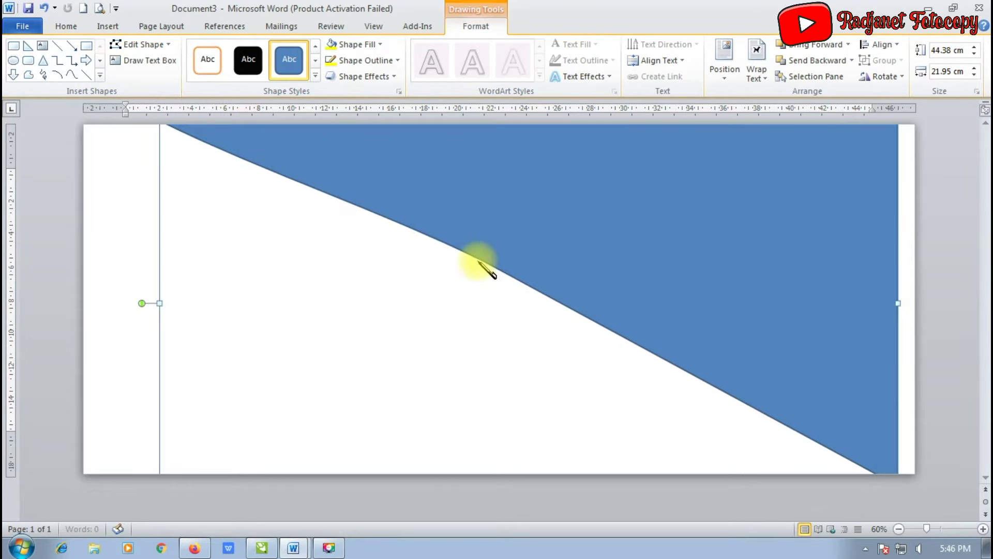
{"action": "left_click_drag", "start_coordinate": [491, 244], "coordinate": [492, 270]}
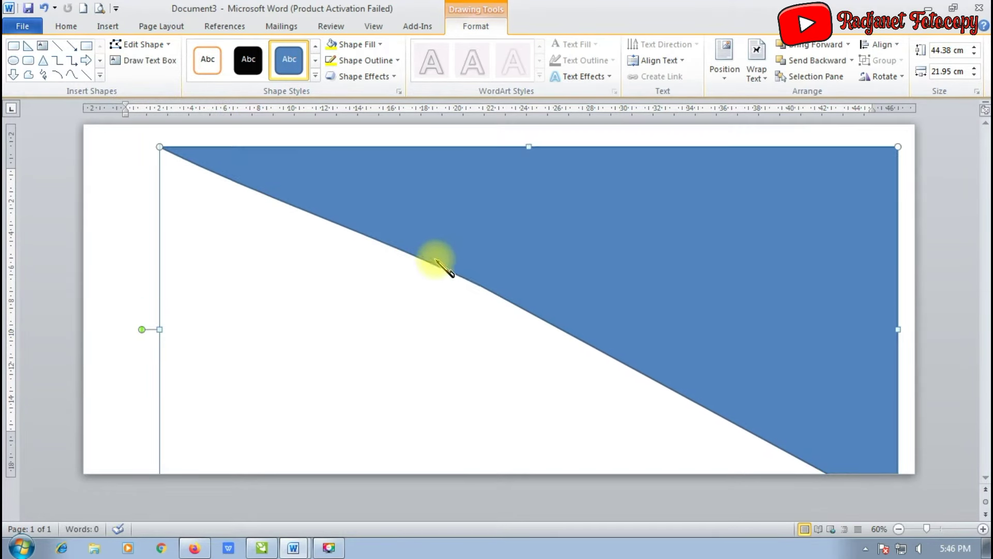
{"action": "left_click", "coordinate": [139, 45]}
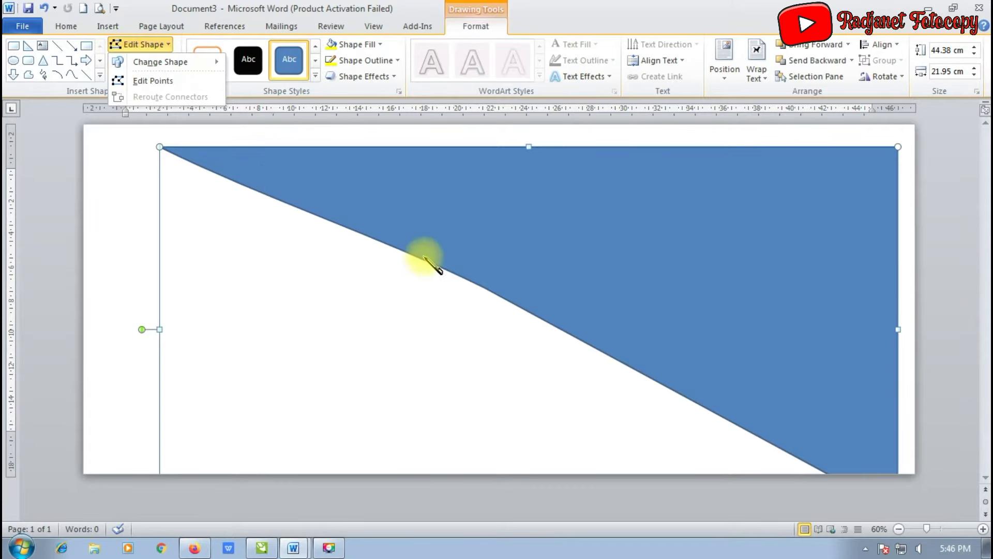
{"action": "left_click", "coordinate": [152, 80]}
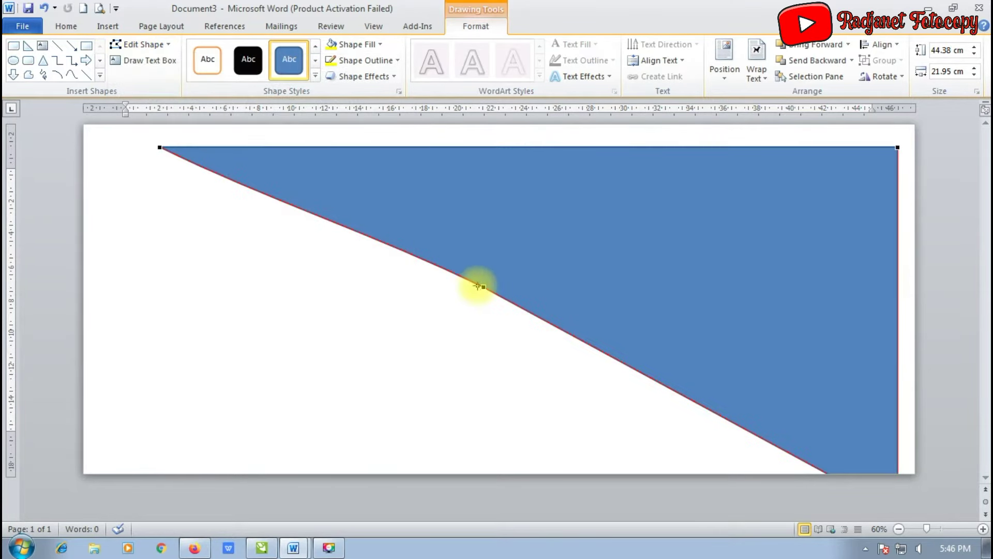
{"action": "left_click_drag", "start_coordinate": [485, 286], "coordinate": [504, 260]}
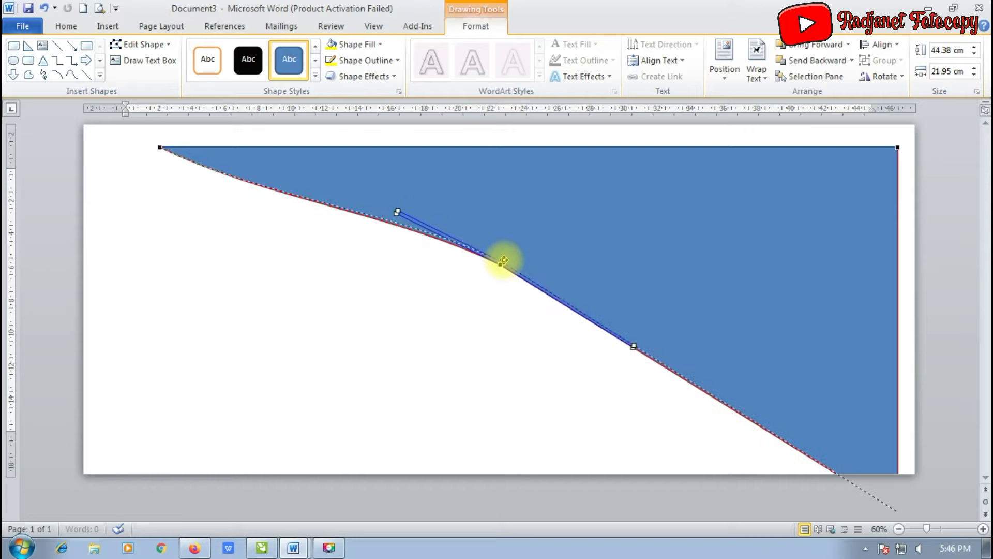
{"action": "left_click", "coordinate": [504, 260]}
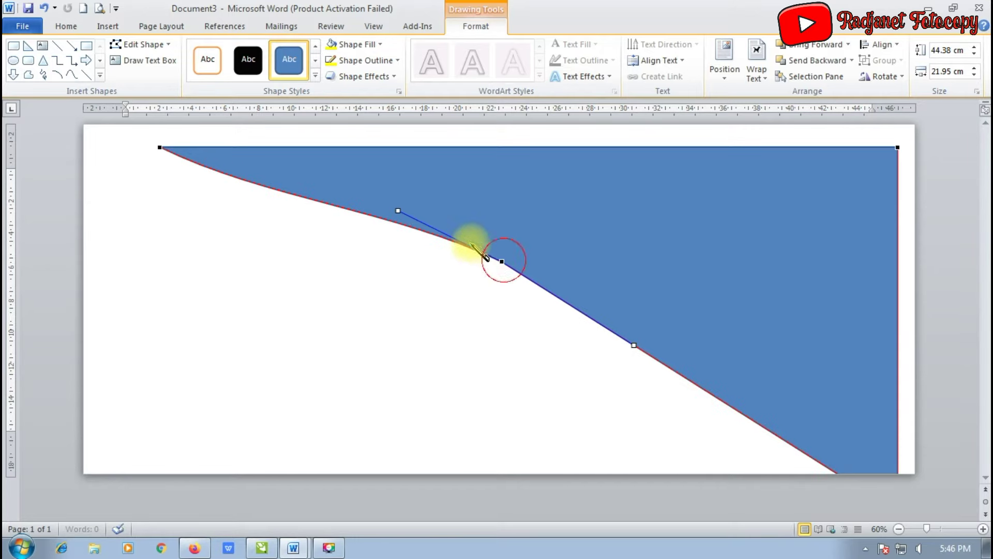
{"action": "left_click", "coordinate": [396, 208]}
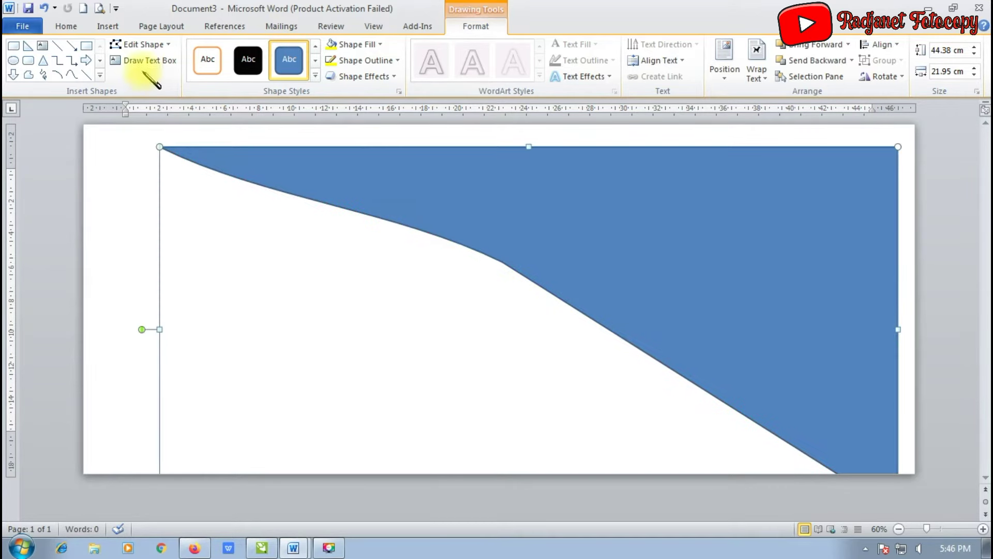
Step: Smooth the curve's bend point and tangents into a wave, then move the shape top-left
{"action": "left_click", "coordinate": [139, 44]}
{"action": "left_click", "coordinate": [142, 75]}
{"action": "left_click", "coordinate": [502, 259]}
{"action": "left_click_drag", "start_coordinate": [395, 209], "coordinate": [404, 194]}
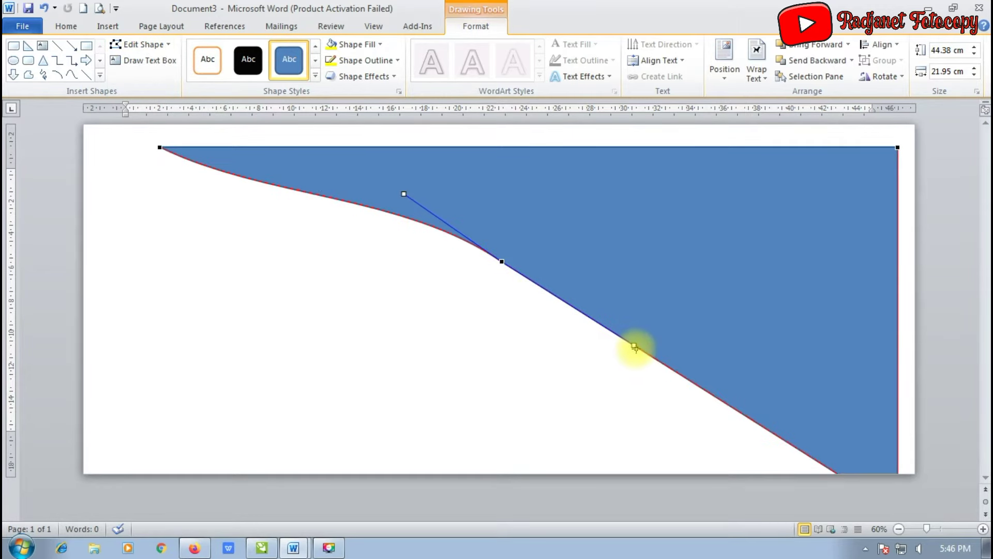
{"action": "left_click_drag", "start_coordinate": [636, 345], "coordinate": [646, 332]}
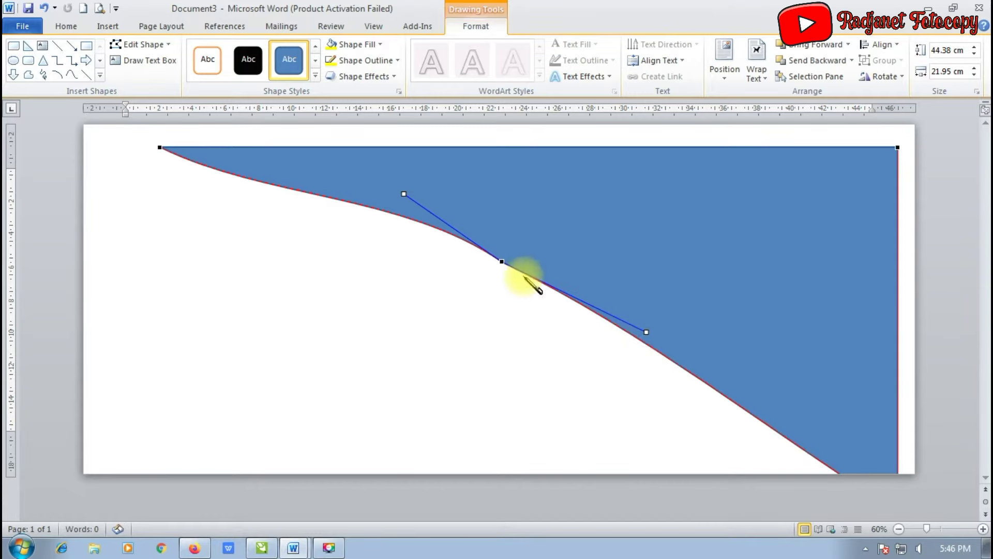
{"action": "left_click_drag", "start_coordinate": [507, 258], "coordinate": [513, 252]}
{"action": "left_click_drag", "start_coordinate": [654, 325], "coordinate": [656, 339]}
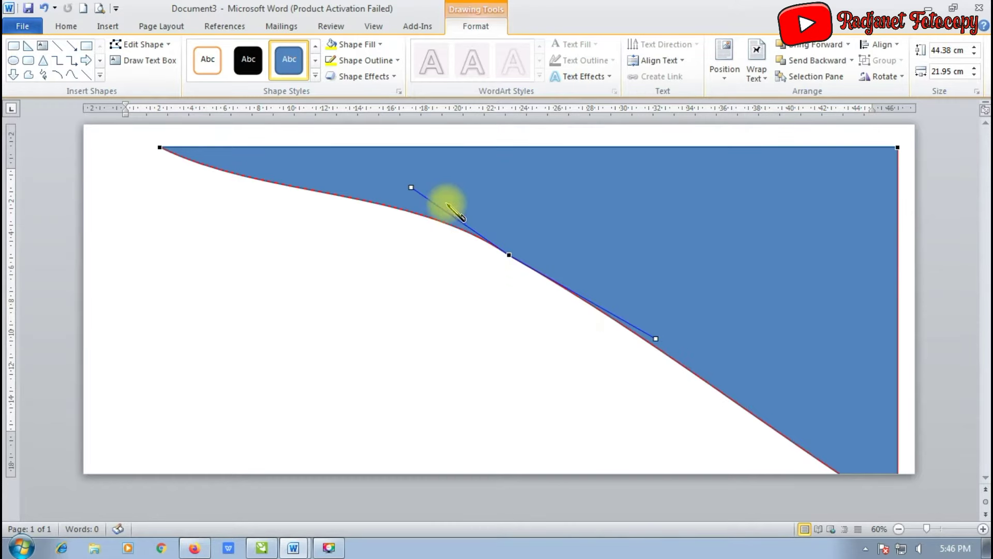
{"action": "left_click_drag", "start_coordinate": [411, 189], "coordinate": [403, 201]}
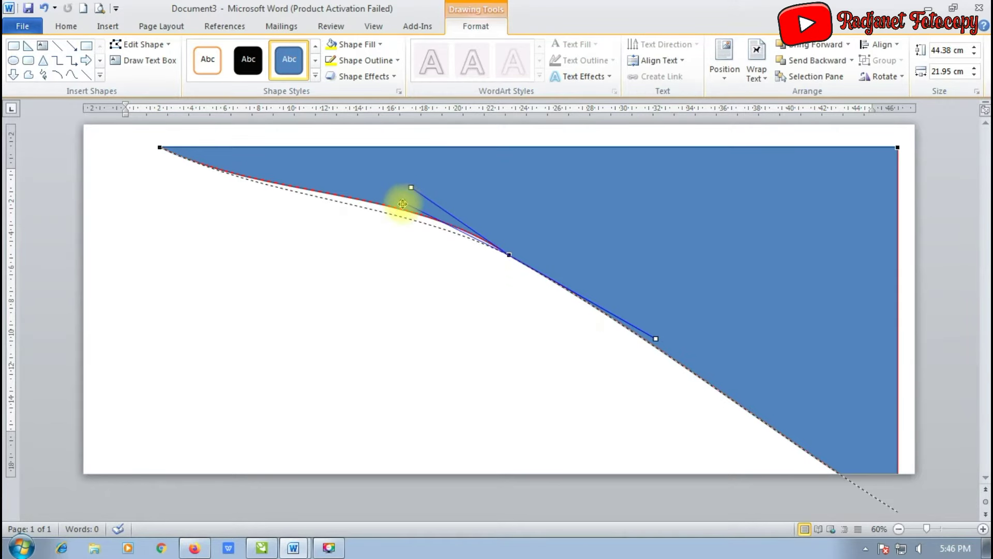
{"action": "left_click", "coordinate": [158, 150]}
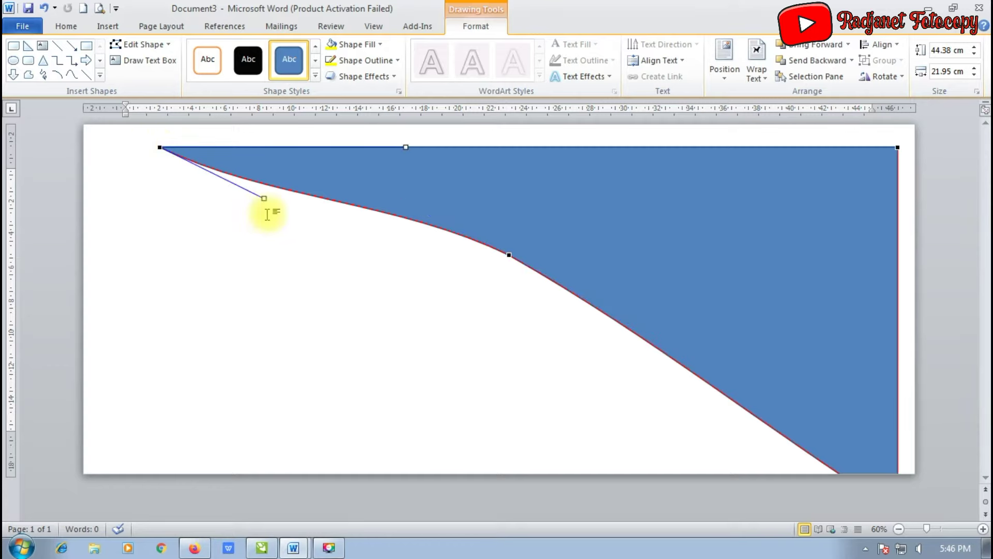
{"action": "left_click_drag", "start_coordinate": [263, 200], "coordinate": [297, 176]}
{"action": "left_click", "coordinate": [669, 300]}
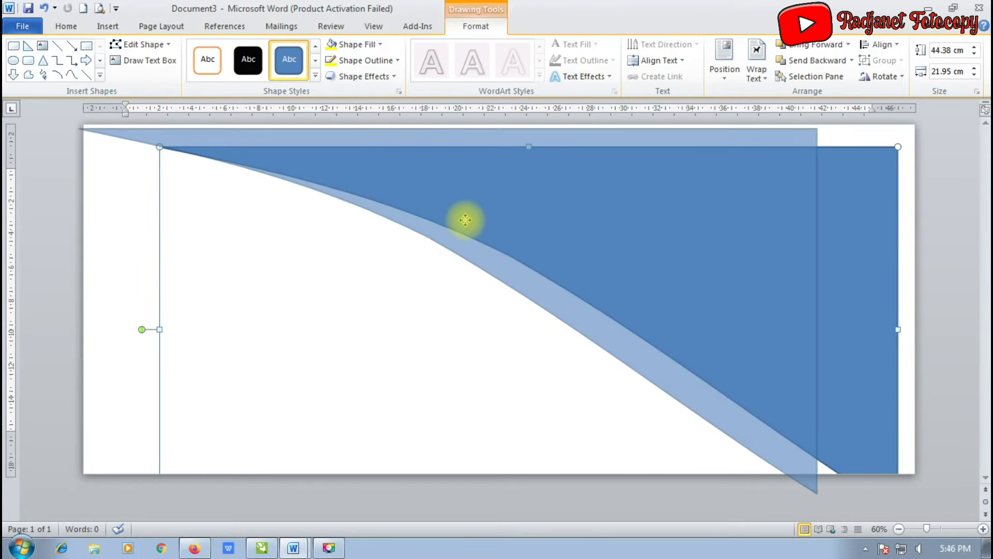
{"action": "left_click_drag", "start_coordinate": [546, 238], "coordinate": [470, 219]}
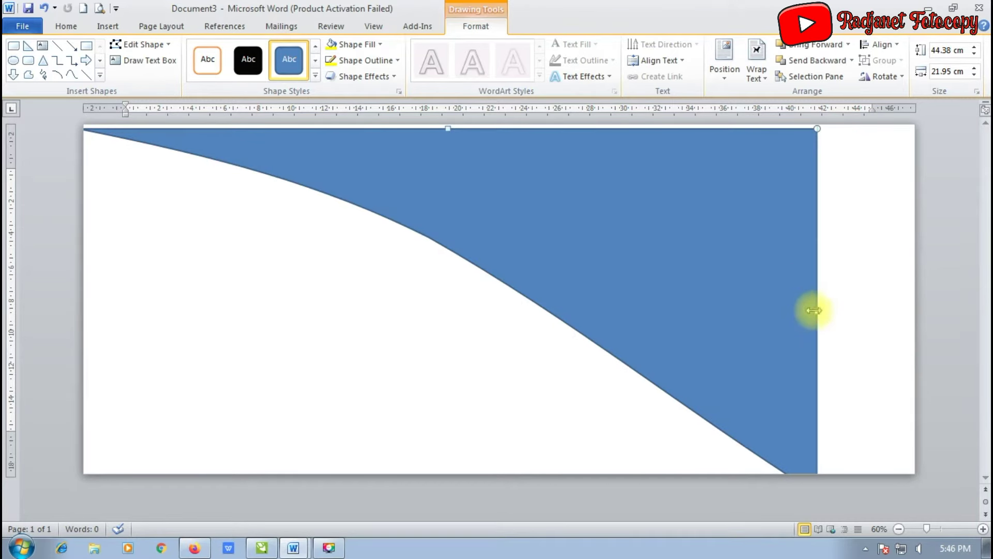
Step: Stretch the wave shape across the full page width and make it 26.1 cm tall
{"action": "left_click_drag", "start_coordinate": [813, 310], "coordinate": [911, 310]}
{"action": "left_click_drag", "start_coordinate": [791, 288], "coordinate": [691, 284]}
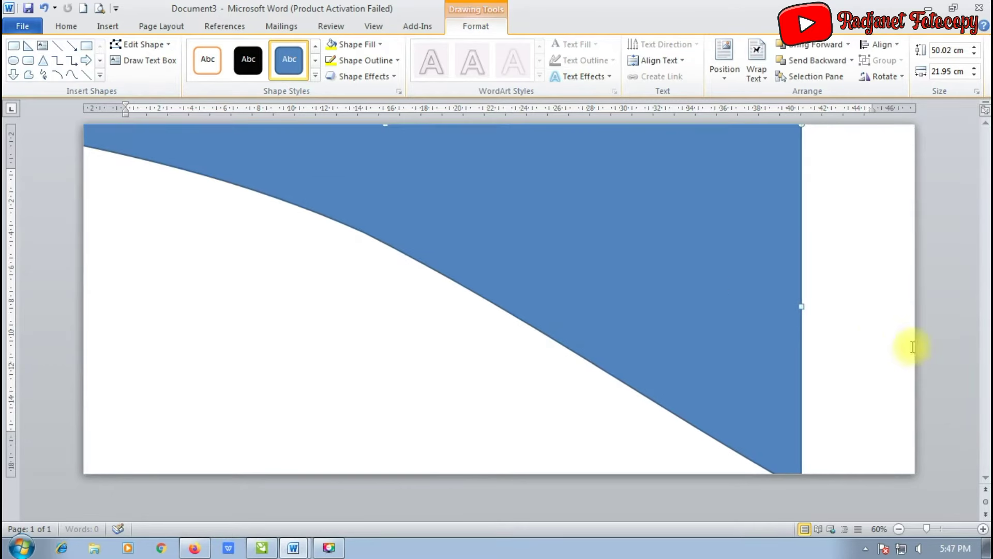
{"action": "mouse_move", "coordinate": [801, 306]}
{"action": "left_mouse_down"}
{"action": "mouse_move", "coordinate": [921, 306]}
{"action": "mouse_move", "coordinate": [928, 316]}
{"action": "left_mouse_up"}
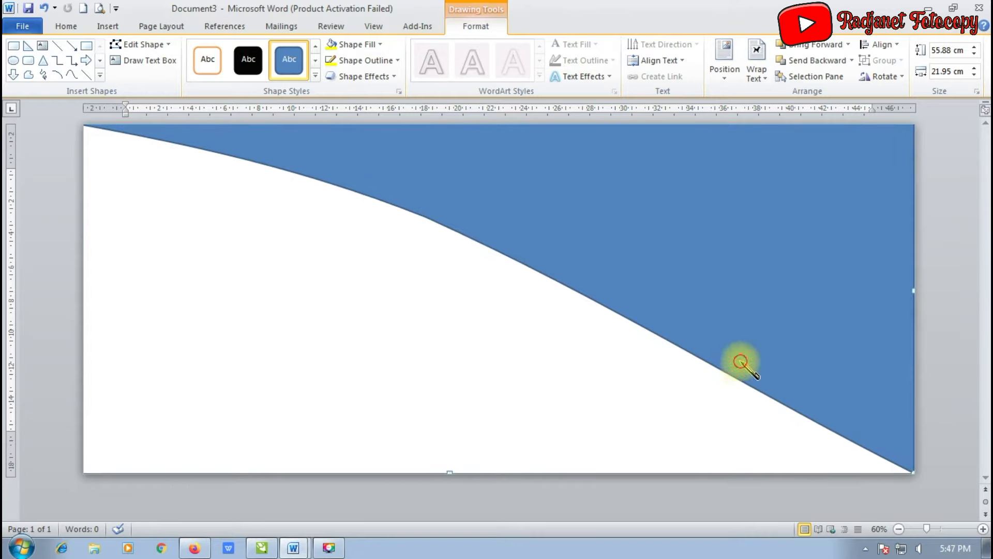
{"action": "mouse_move", "coordinate": [745, 331]}
{"action": "left_mouse_down"}
{"action": "mouse_move", "coordinate": [746, 341]}
{"action": "mouse_move", "coordinate": [747, 331]}
{"action": "left_mouse_up"}
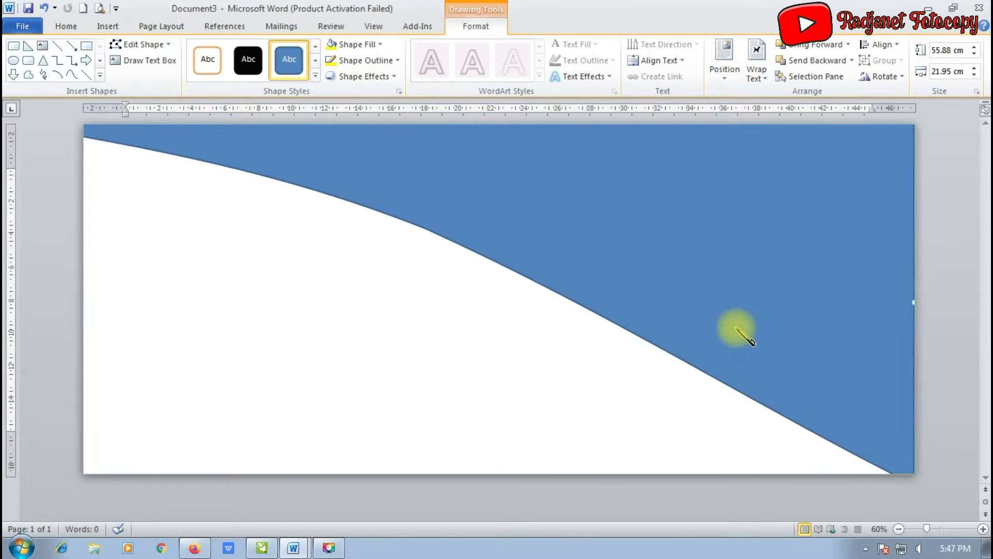
{"action": "left_click", "coordinate": [472, 212]}
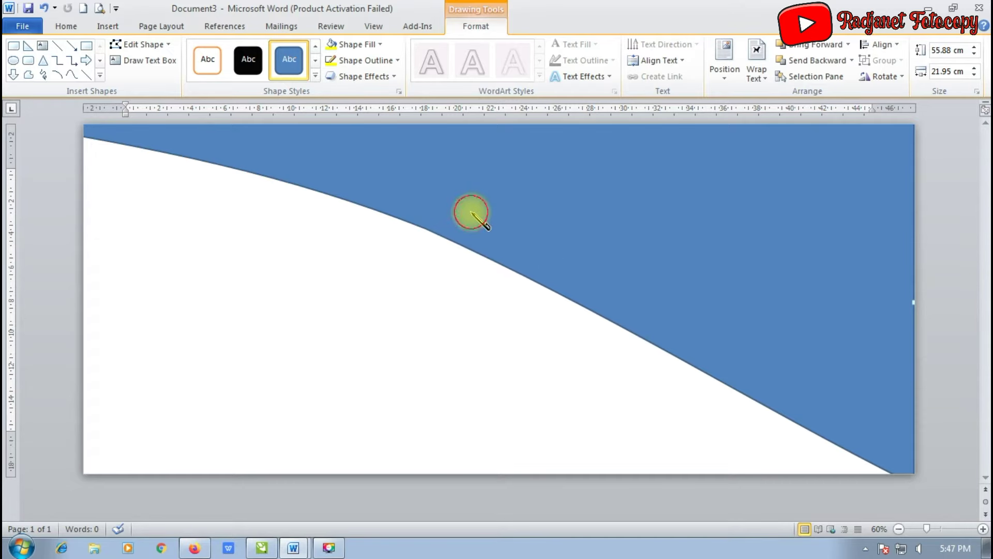
{"action": "mouse_move", "coordinate": [472, 212]}
{"action": "left_mouse_down"}
{"action": "mouse_move", "coordinate": [688, 243]}
{"action": "mouse_move", "coordinate": [598, 244]}
{"action": "left_mouse_up"}
{"action": "left_click_drag", "start_coordinate": [348, 416], "coordinate": [351, 483]}
{"action": "mouse_move", "coordinate": [550, 262]}
{"action": "left_mouse_down"}
{"action": "mouse_move", "coordinate": [673, 299]}
{"action": "mouse_move", "coordinate": [653, 283]}
{"action": "mouse_move", "coordinate": [659, 257]}
{"action": "left_mouse_up"}
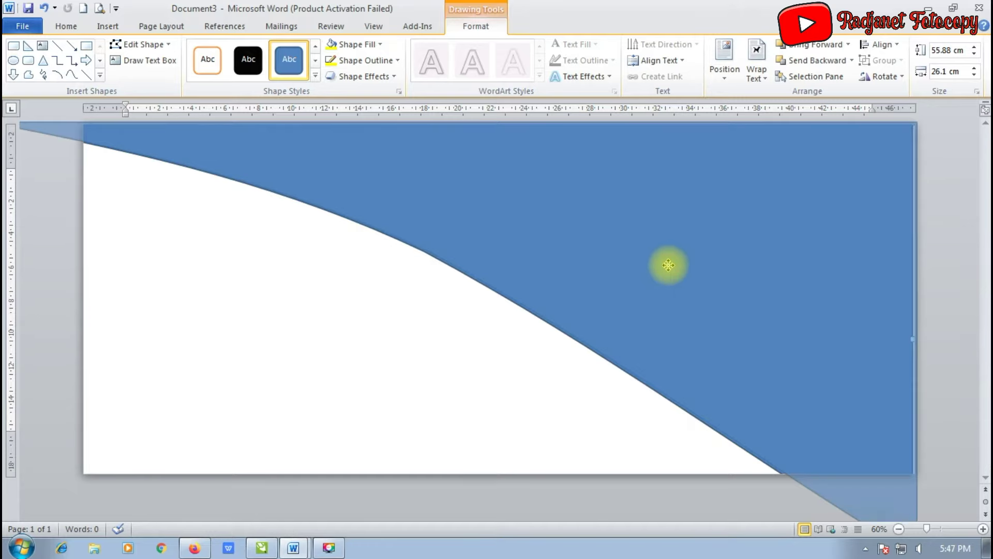
Step: Give the wave shape a gold fill and a matching gold outline
{"action": "left_click", "coordinate": [360, 44]}
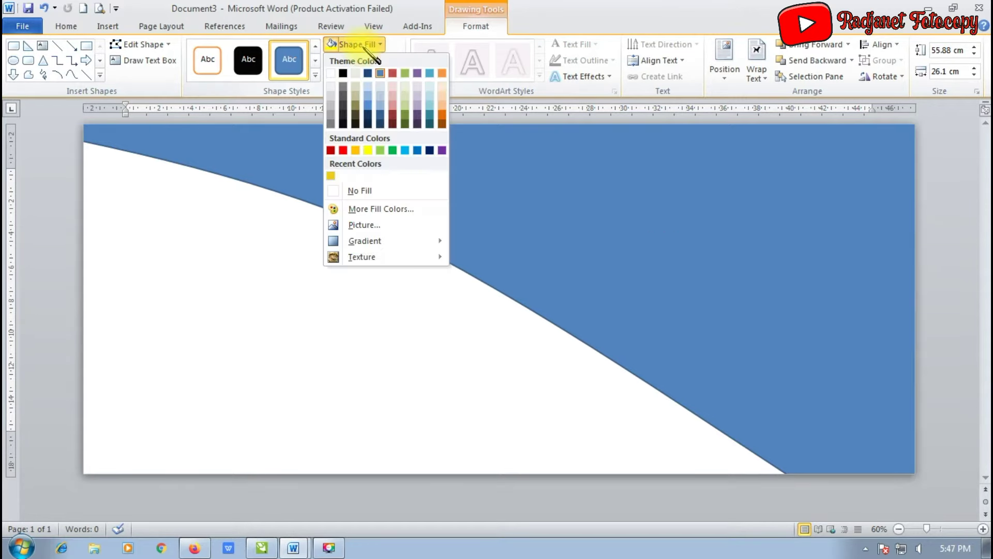
{"action": "left_click", "coordinate": [356, 150]}
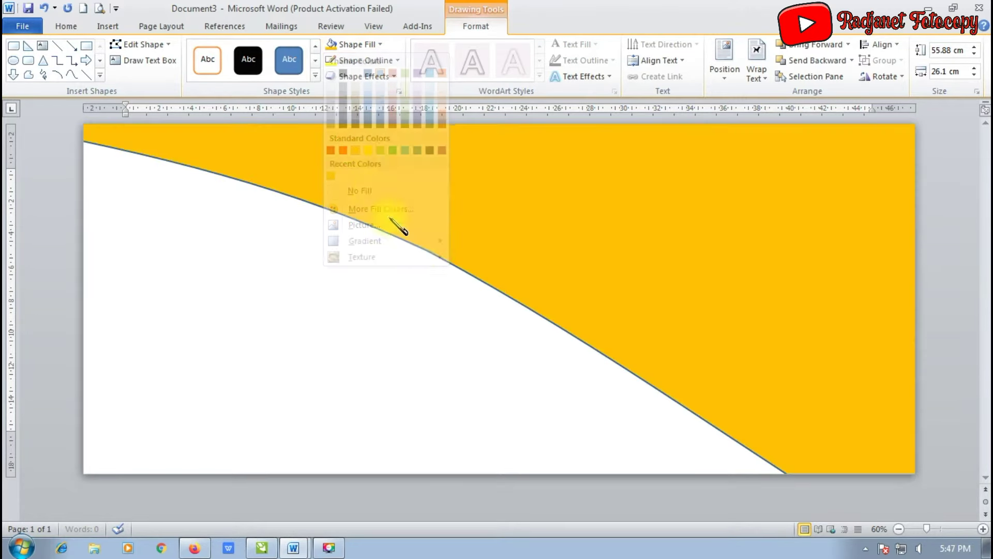
{"action": "left_click", "coordinate": [362, 60]}
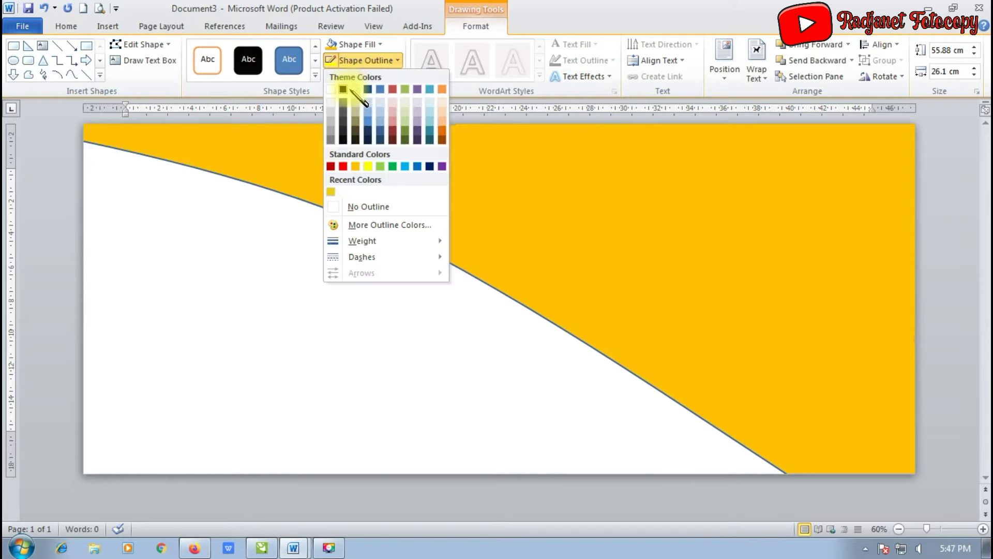
{"action": "left_click", "coordinate": [356, 166]}
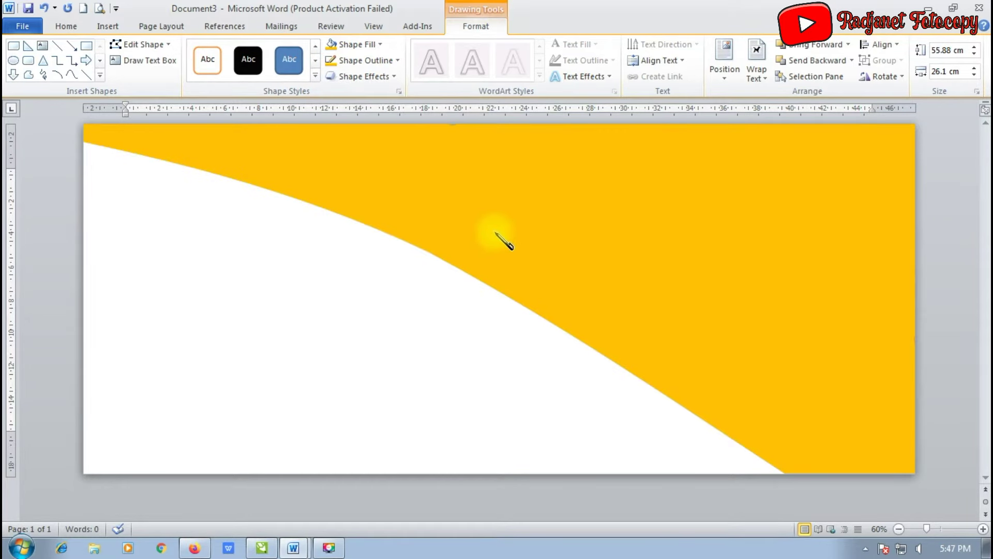
{"action": "key", "text": "ctrl+d"}
Step: Place the duplicate over the original, fill it darker yellow, and offset it to leave an orange band
{"action": "left_click_drag", "start_coordinate": [497, 244], "coordinate": [514, 215]}
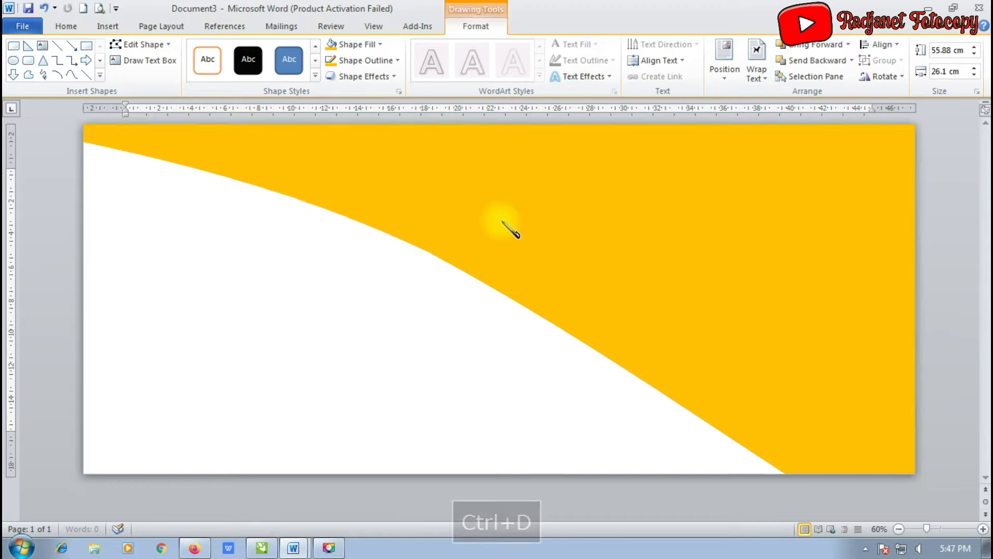
{"action": "left_click_drag", "start_coordinate": [513, 215], "coordinate": [496, 167]}
{"action": "left_click", "coordinate": [355, 44]}
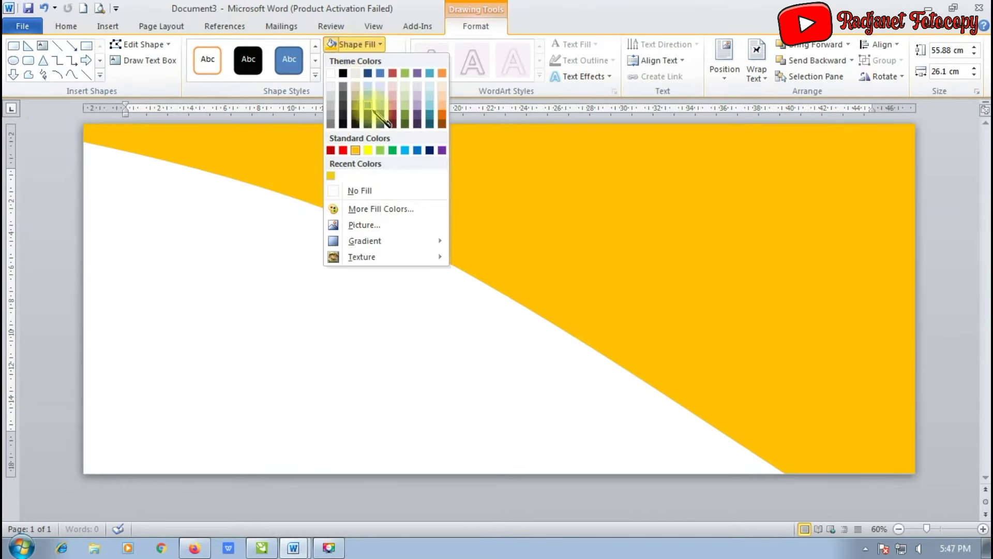
{"action": "left_click", "coordinate": [330, 175]}
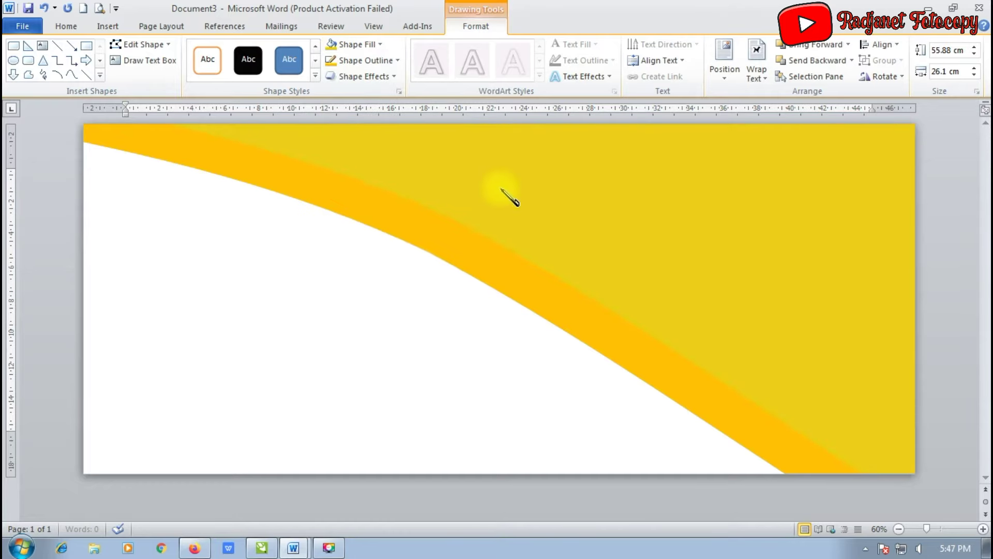
{"action": "left_click_drag", "start_coordinate": [518, 198], "coordinate": [518, 200]}
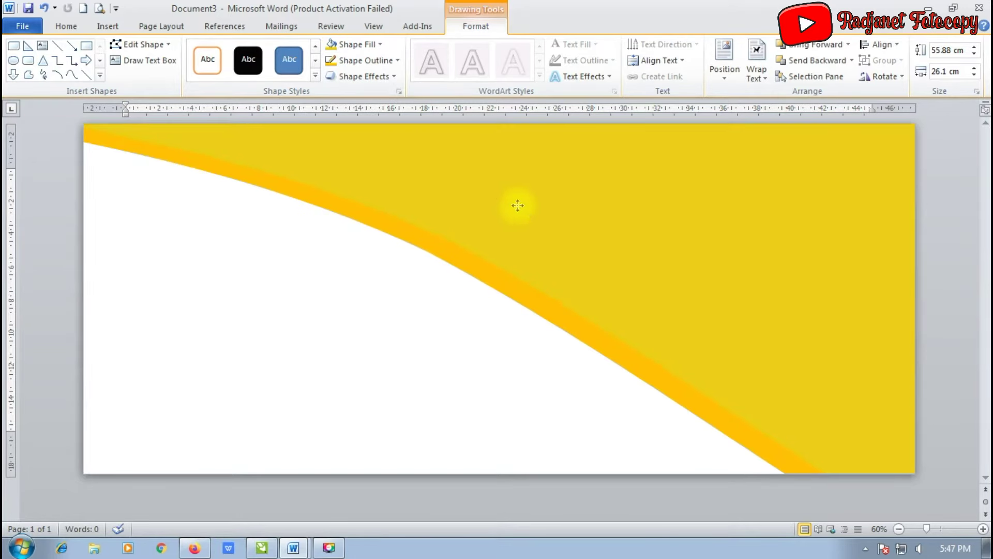
{"action": "left_click_drag", "start_coordinate": [545, 211], "coordinate": [554, 219]}
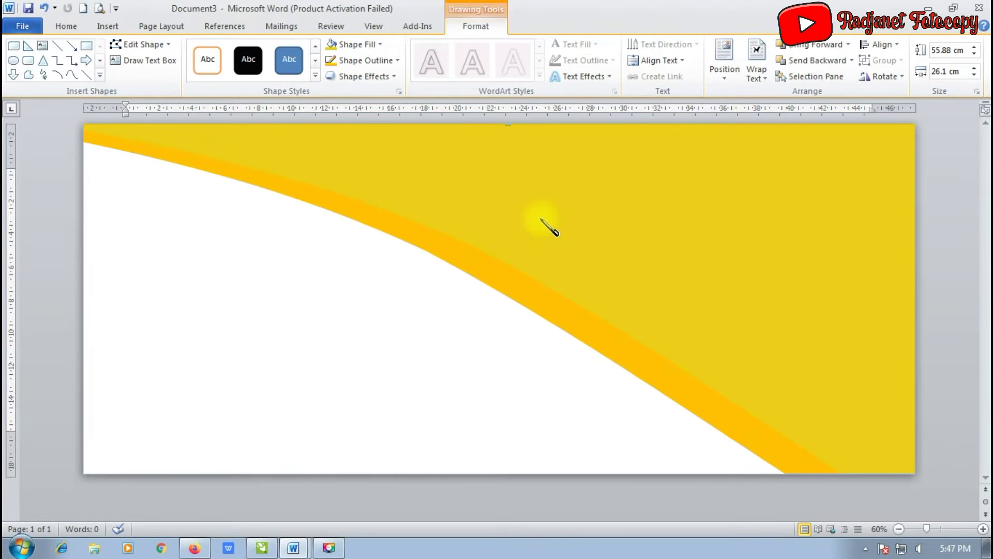
Step: Duplicate the yellow wave, fill the new copy bright yellow, and shift it slightly down-right
{"action": "key", "text": "ctrl+d"}
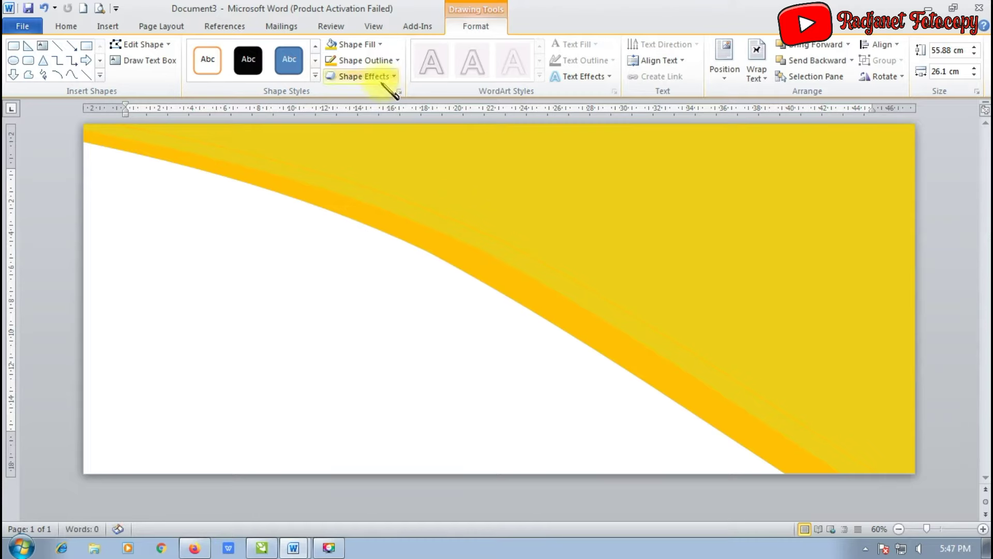
{"action": "left_click", "coordinate": [357, 44]}
{"action": "left_click", "coordinate": [366, 151]}
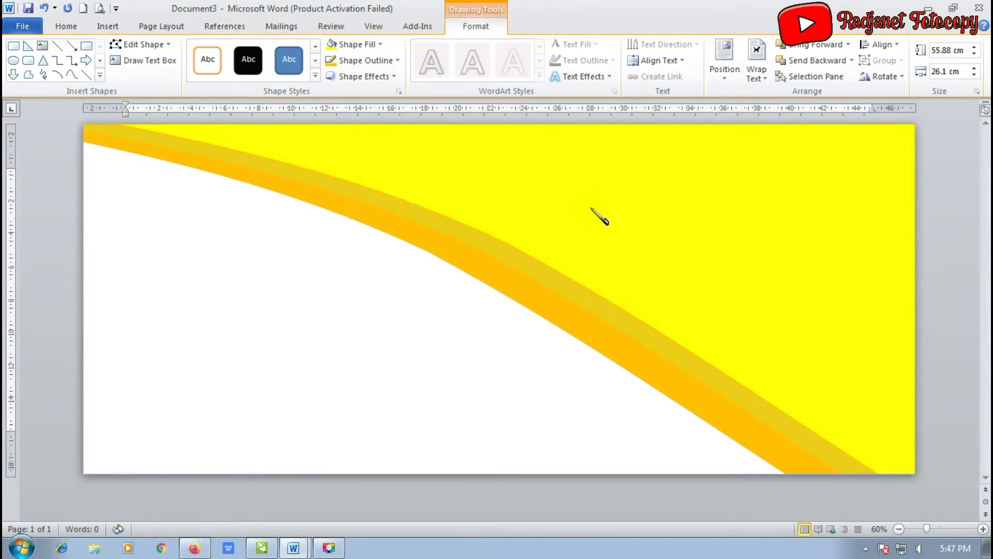
{"action": "left_click_drag", "start_coordinate": [591, 207], "coordinate": [596, 210]}
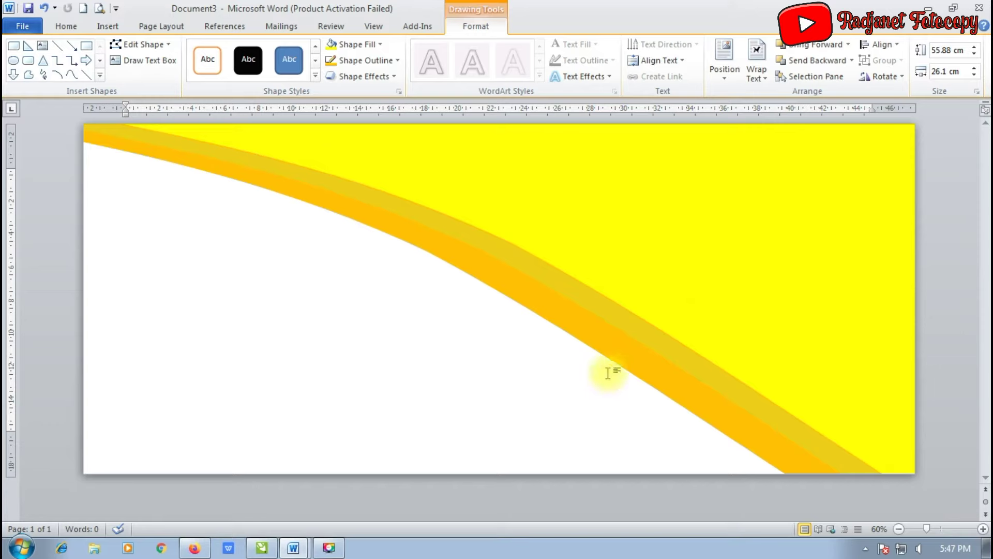
{"action": "left_click", "coordinate": [315, 75]}
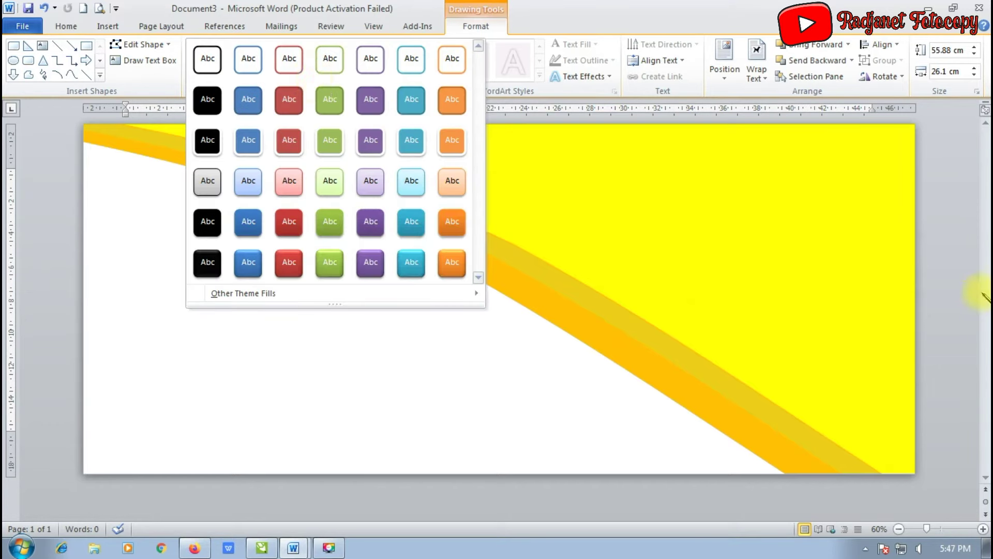
{"action": "left_click", "coordinate": [972, 273]}
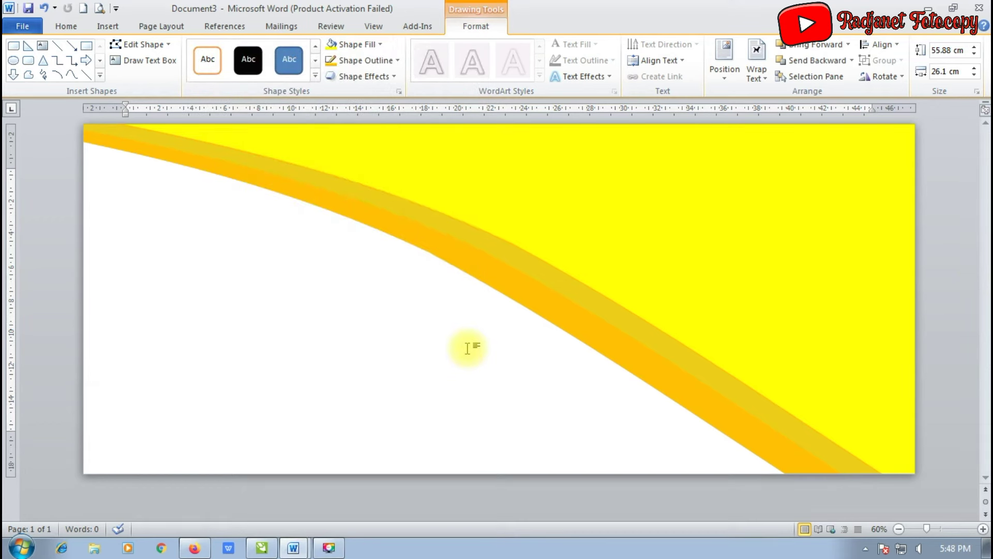
{"action": "scroll", "coordinate": [467, 334], "scroll_direction": "down", "scroll_amount": 1}
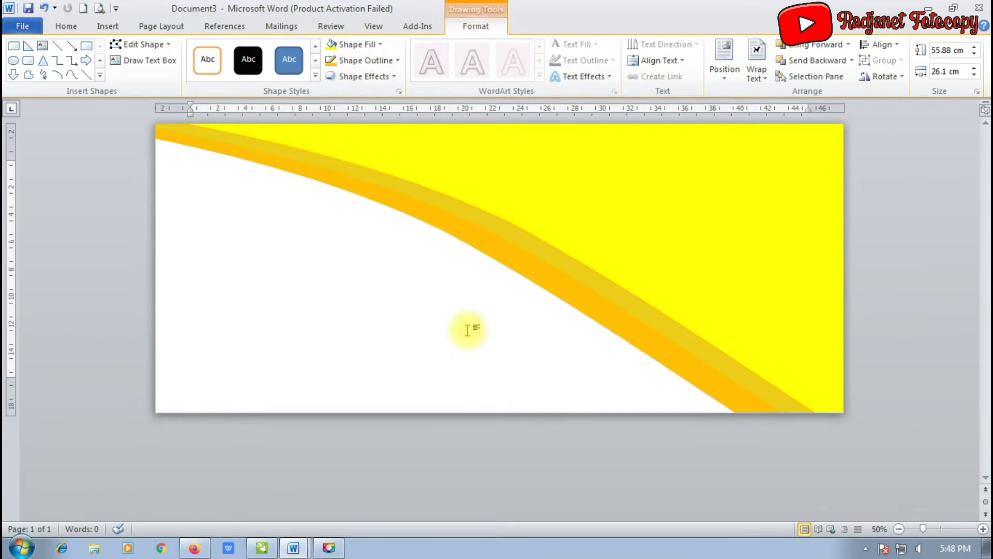
{"action": "scroll", "coordinate": [467, 330], "scroll_direction": "up", "scroll_amount": 1}
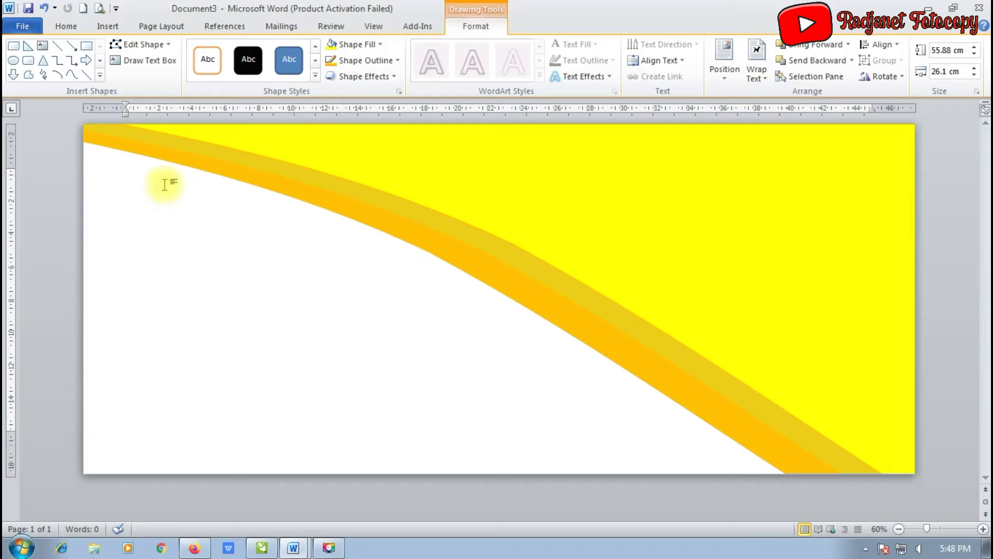
{"action": "left_click", "coordinate": [103, 26]}
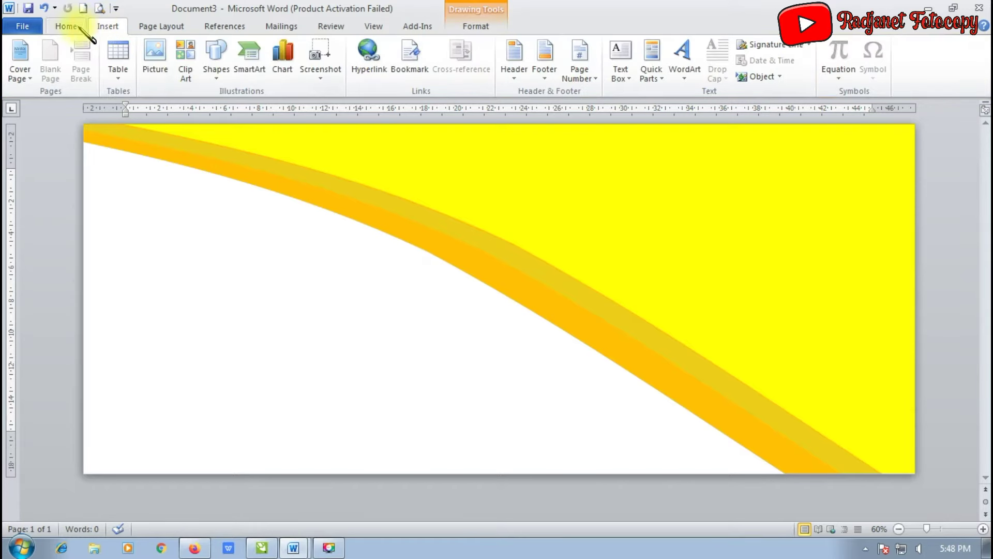
Step: Insert outlined-style WordArt reading 'WARUNG NASI UDUK'
{"action": "left_click", "coordinate": [688, 59]}
{"action": "left_click", "coordinate": [687, 126]}
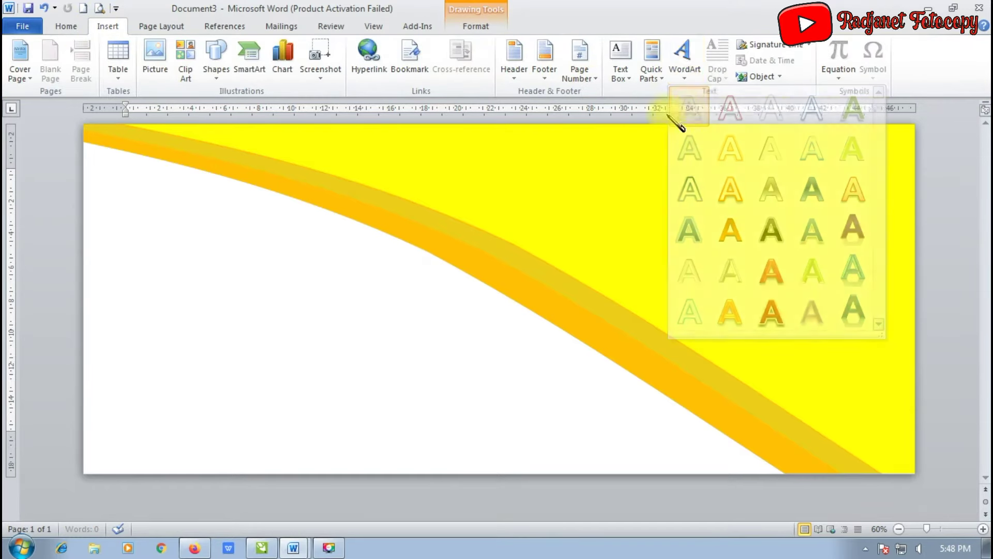
{"action": "left_click", "coordinate": [223, 188]}
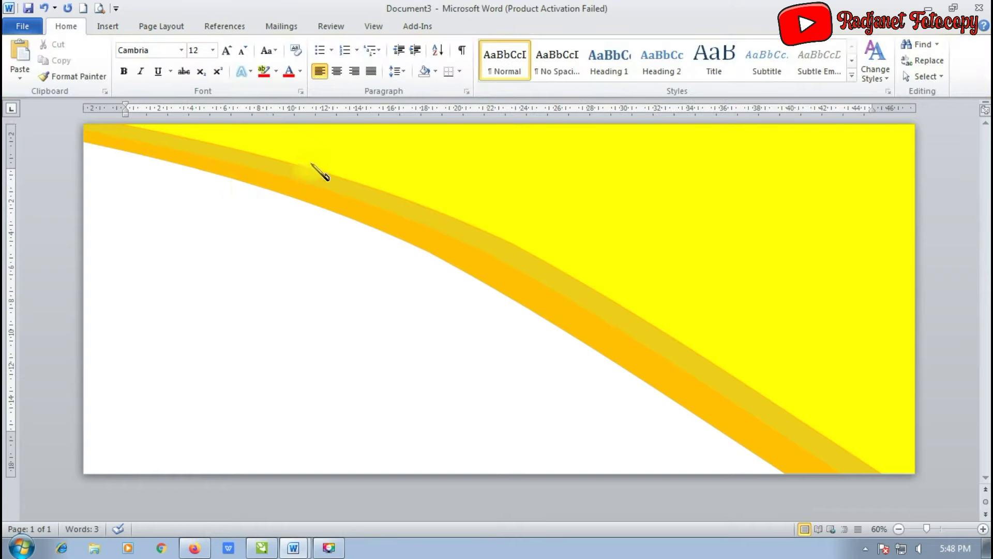
{"action": "left_click", "coordinate": [108, 26]}
{"action": "left_click", "coordinate": [684, 57]}
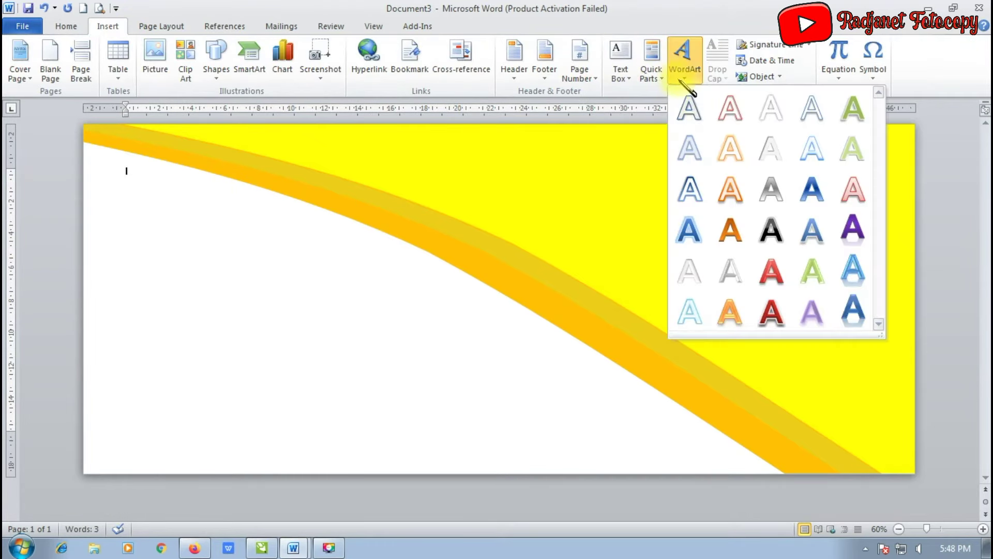
{"action": "left_click", "coordinate": [688, 102]}
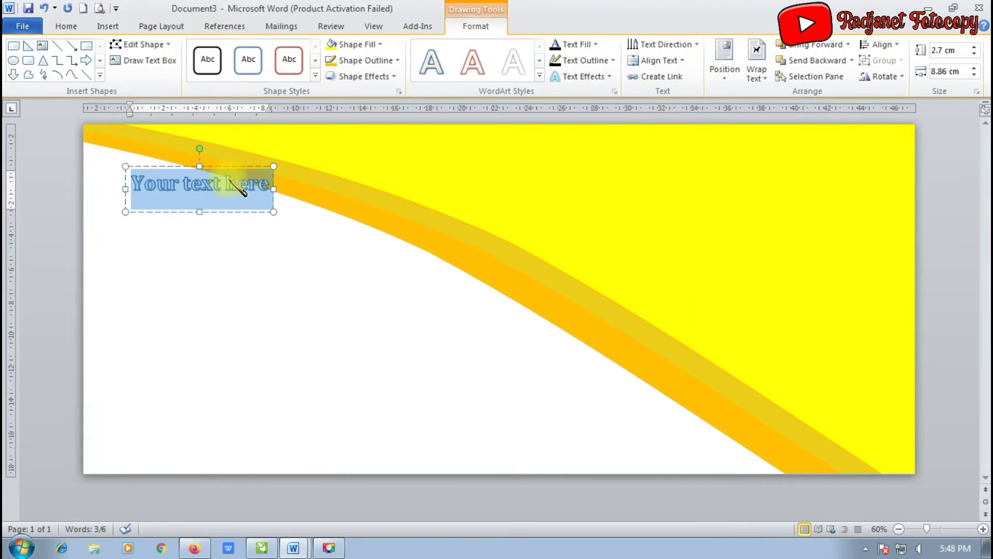
{"action": "type", "text": "WARU"}
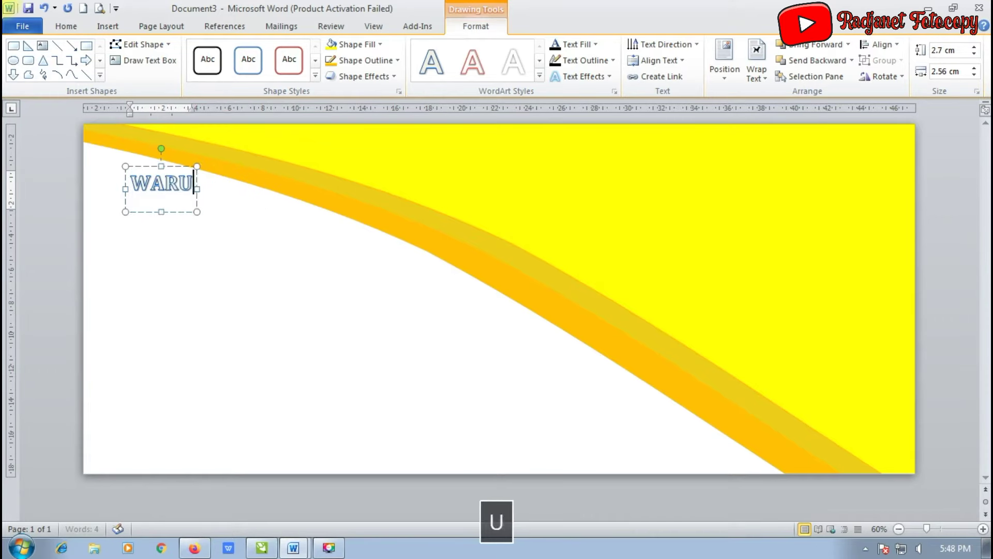
{"action": "type", "text": "NG NASI UDUK"}
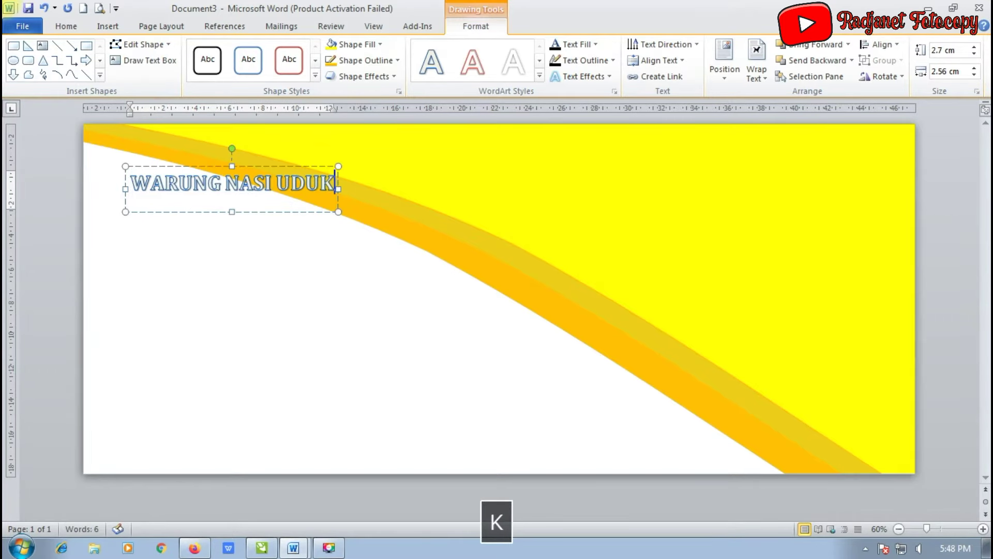
{"action": "left_click", "coordinate": [583, 77]}
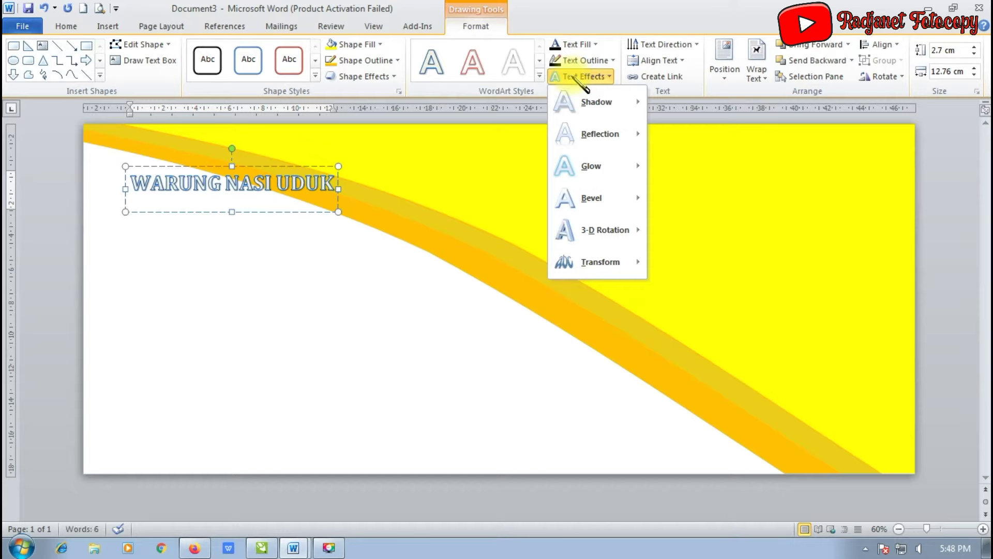
{"action": "mouse_move", "coordinate": [600, 262]}
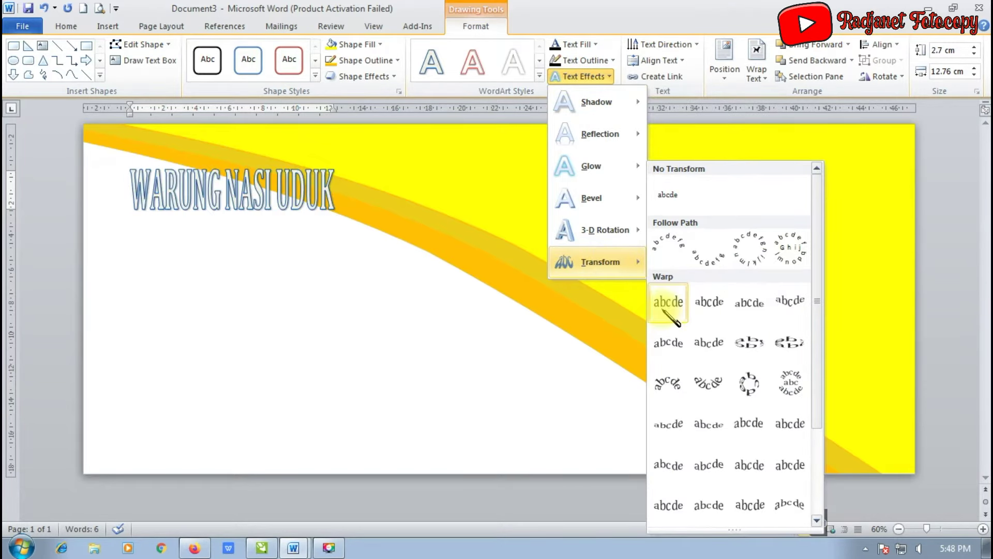
Step: Warp the title with the Square transform and stretch it to about 43.7 × 3.36 cm
{"action": "left_click", "coordinate": [668, 305]}
{"action": "left_click_drag", "start_coordinate": [339, 190], "coordinate": [852, 217]}
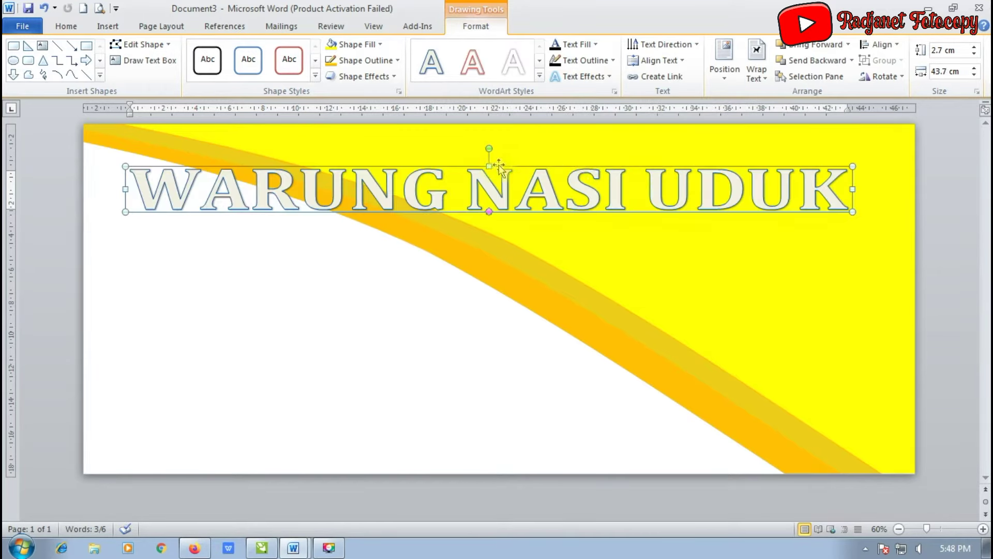
{"action": "left_click_drag", "start_coordinate": [489, 165], "coordinate": [515, 141]}
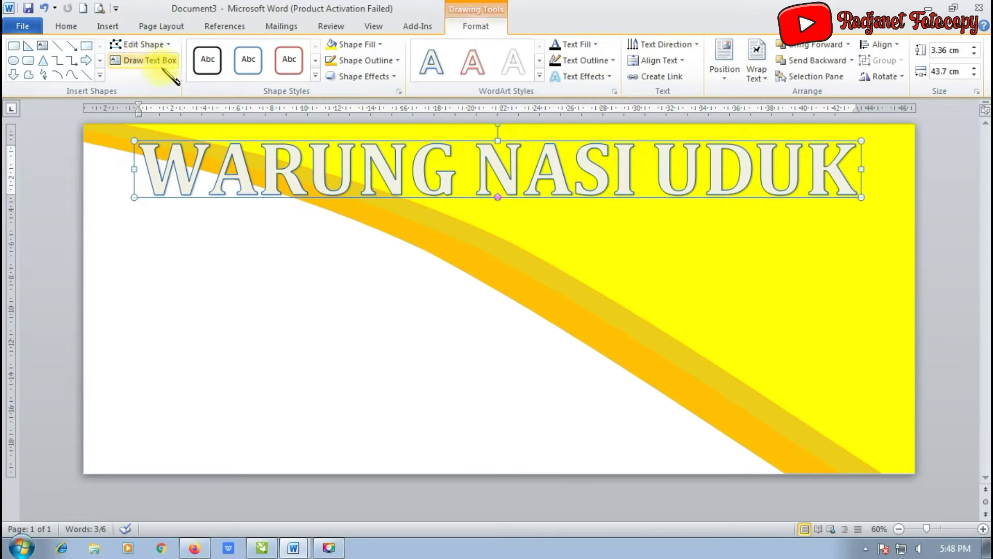
{"action": "left_click", "coordinate": [108, 26]}
Step: Set the WordArt title's font to Ceria Lebaran
{"action": "left_click", "coordinate": [66, 26]}
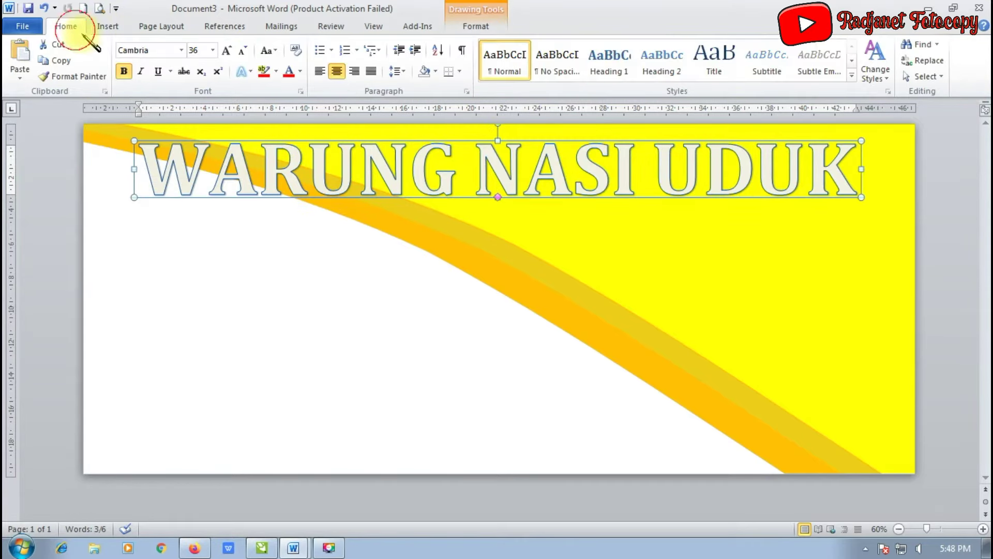
{"action": "left_click", "coordinate": [181, 50]}
{"action": "scroll", "coordinate": [188, 103], "scroll_direction": "up", "scroll_amount": 3}
{"action": "scroll", "coordinate": [187, 111], "scroll_direction": "up", "scroll_amount": 6}
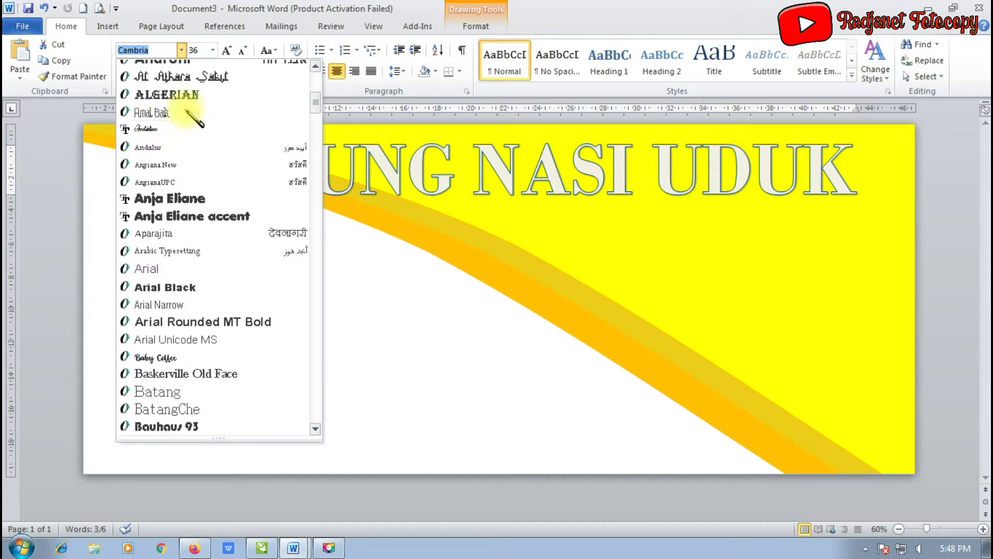
{"action": "scroll", "coordinate": [187, 111], "scroll_direction": "up", "scroll_amount": 6}
{"action": "scroll", "coordinate": [193, 135], "scroll_direction": "up", "scroll_amount": 1}
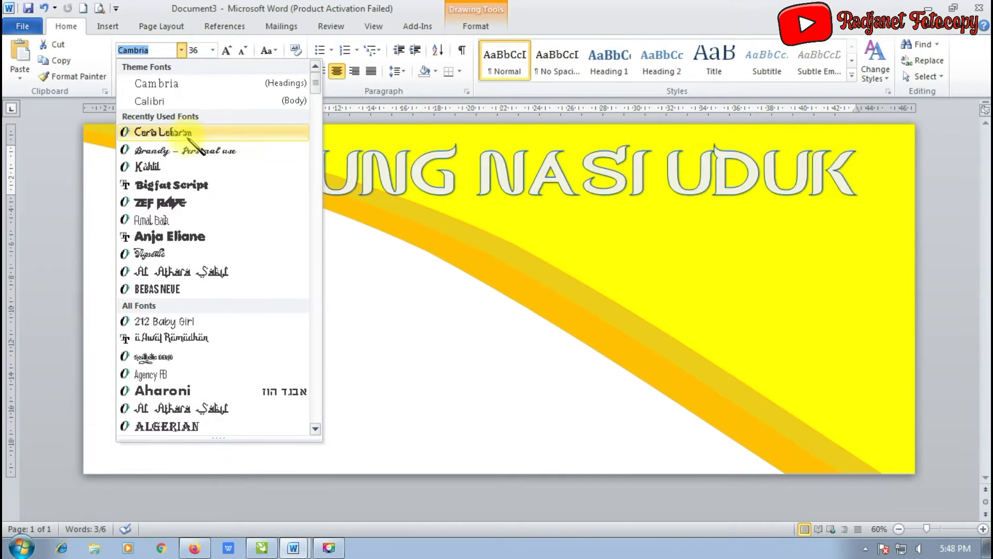
{"action": "left_click", "coordinate": [187, 135]}
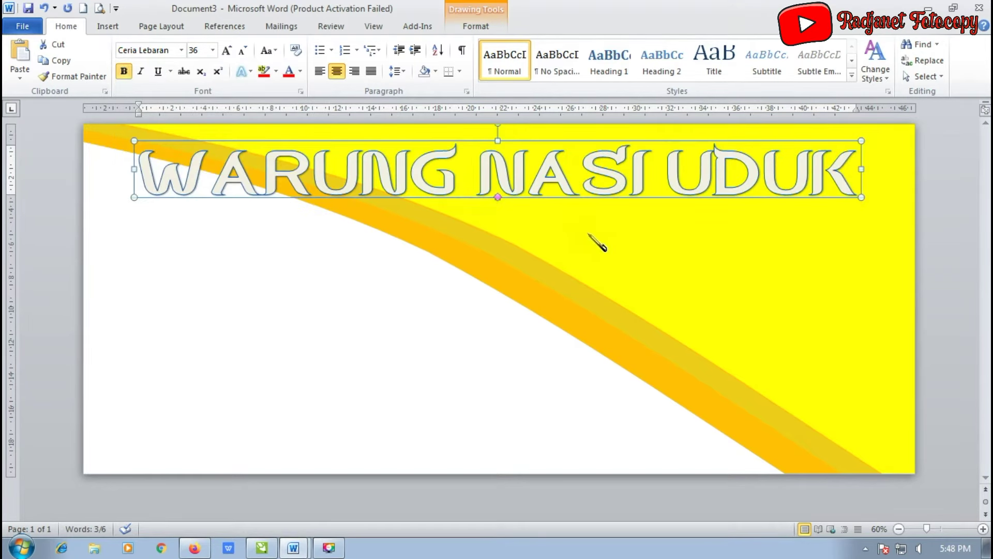
Step: Give the title a blue gradient style, a blue glow, and dark red font colour
{"action": "left_click", "coordinate": [241, 71]}
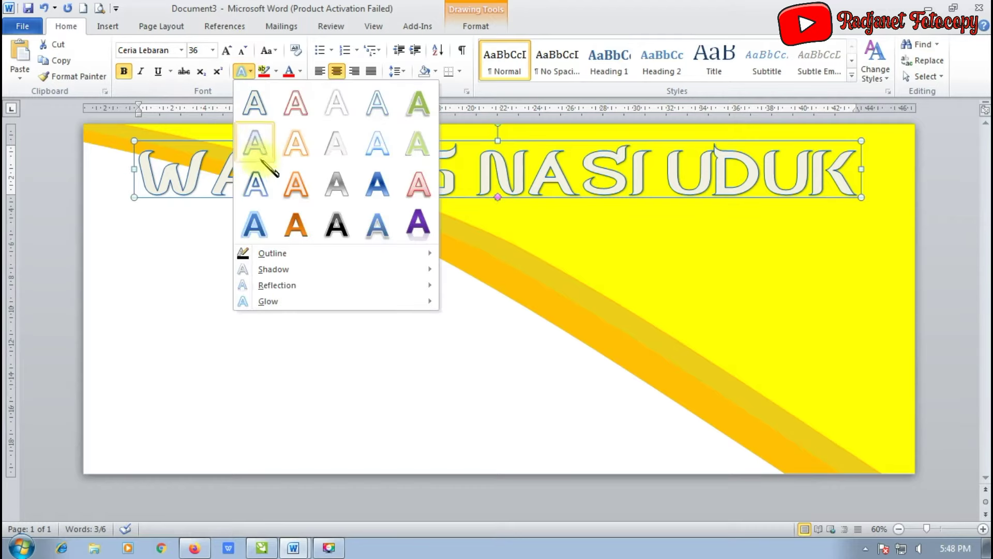
{"action": "left_click", "coordinate": [255, 223]}
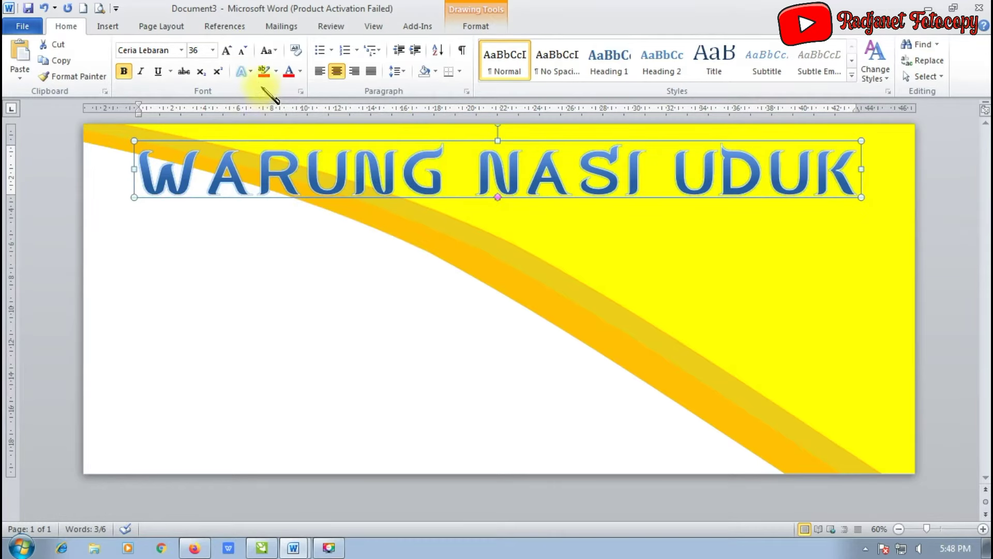
{"action": "left_click", "coordinate": [242, 73]}
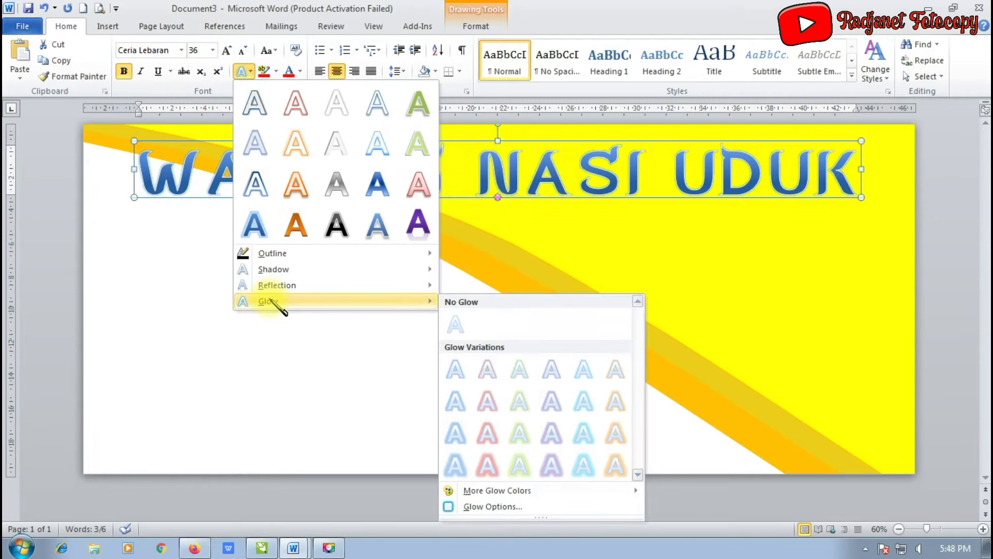
{"action": "mouse_move", "coordinate": [268, 302]}
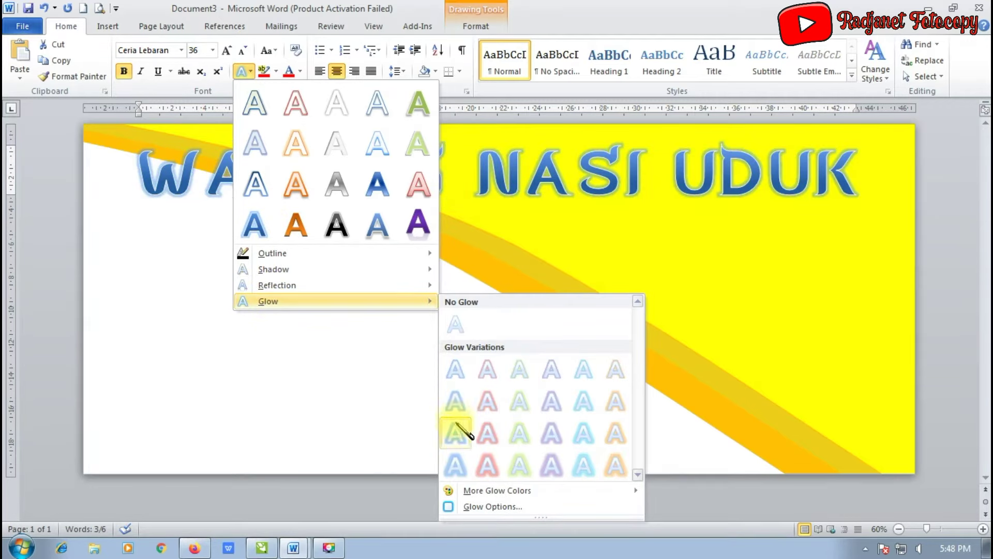
{"action": "left_click", "coordinate": [455, 401]}
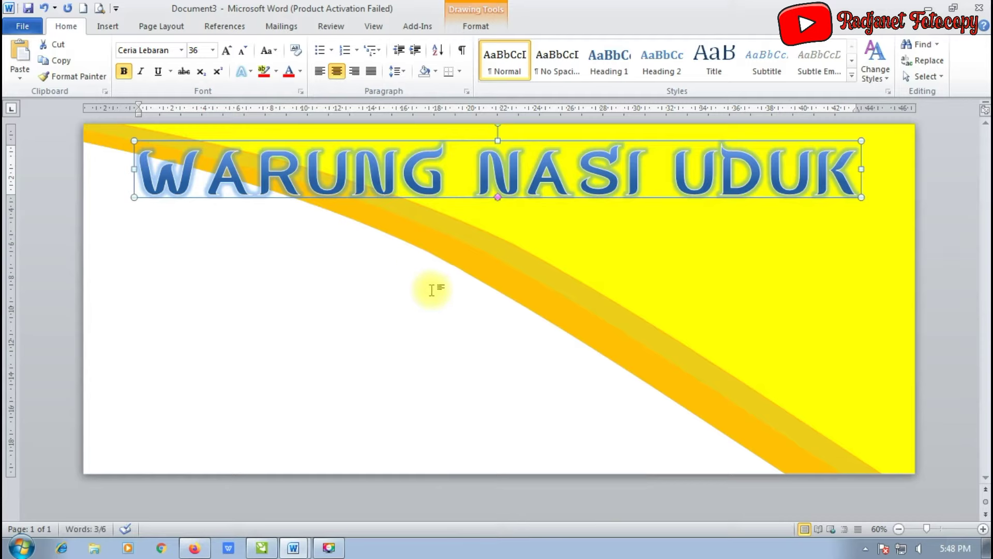
{"action": "left_click", "coordinate": [290, 78]}
{"action": "left_click", "coordinate": [301, 75]}
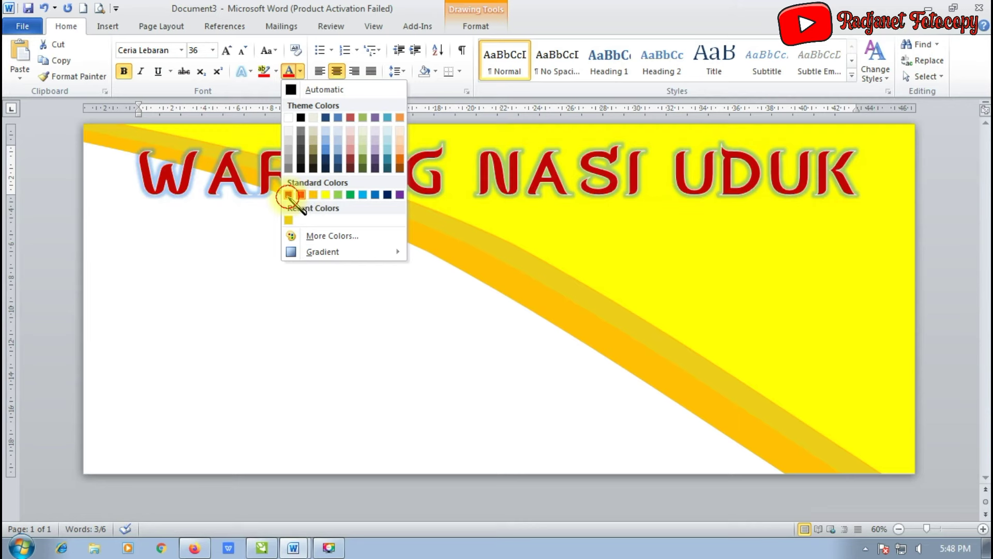
{"action": "left_click", "coordinate": [288, 195]}
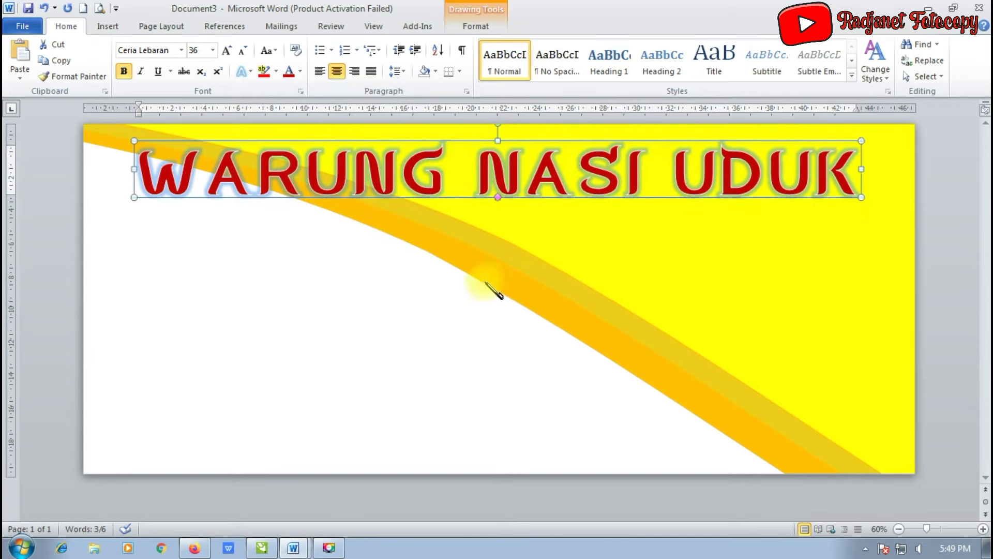
Step: Duplicate the title below the original and retype the copy as the stall owner's name
{"action": "key", "text": "ctrl+d"}
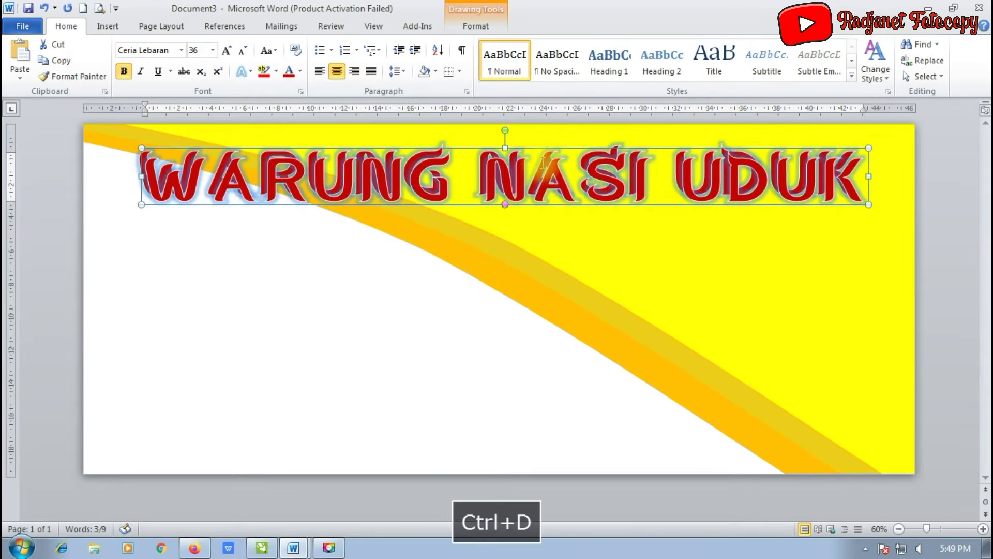
{"action": "left_click_drag", "start_coordinate": [543, 150], "coordinate": [520, 226]}
{"action": "triple_click", "coordinate": [506, 261]}
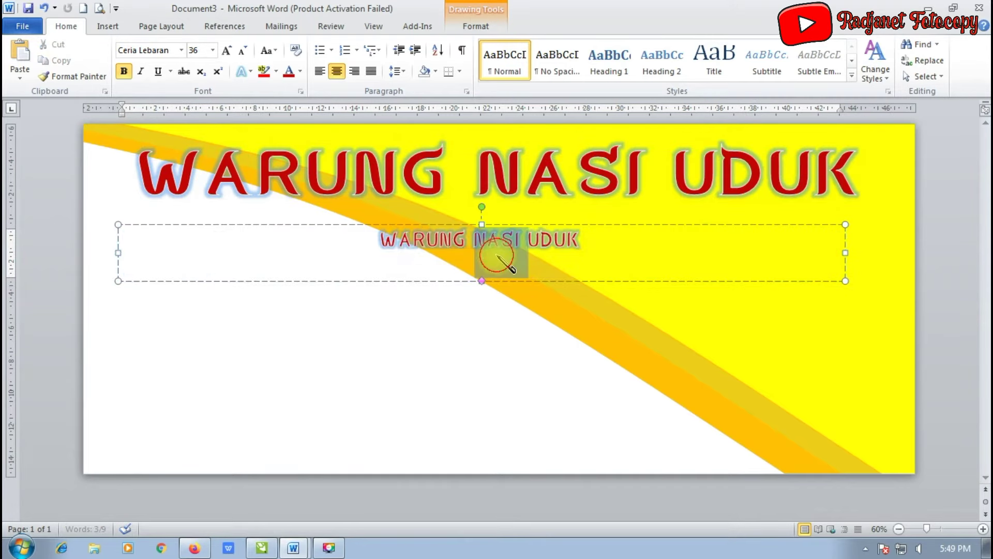
{"action": "type", "text": "Th"}
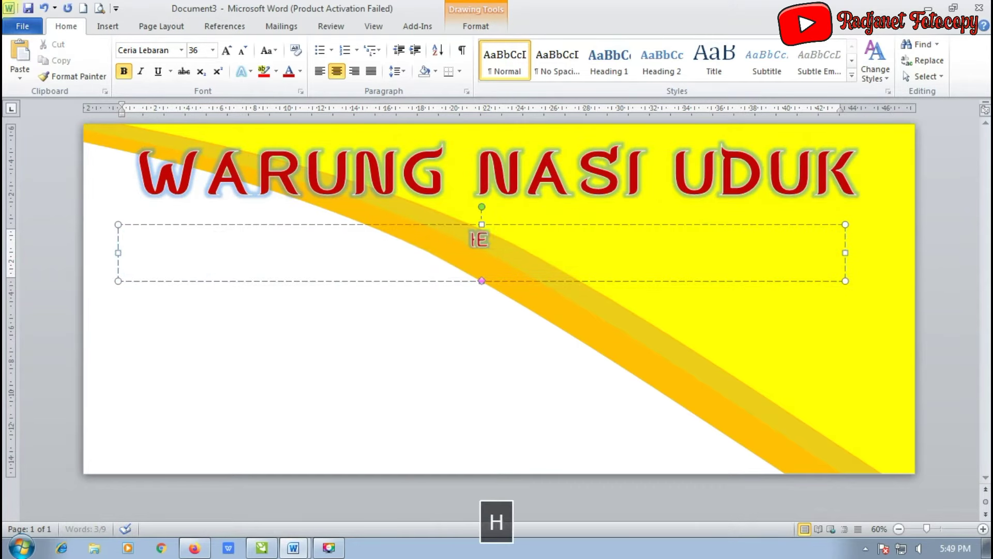
{"action": "type", "text": "e"}
{"action": "key", "text": "BackSpace"}
{"action": "type", "text": "Tej"}
{"action": "key", "text": "BackSpace"}
{"action": "type", "text": "h"}
{"action": "key", "text": "BackSpace"}
{"action": "key", "text": "BackSpace"}
{"action": "type", "text": "he Wiwin"}
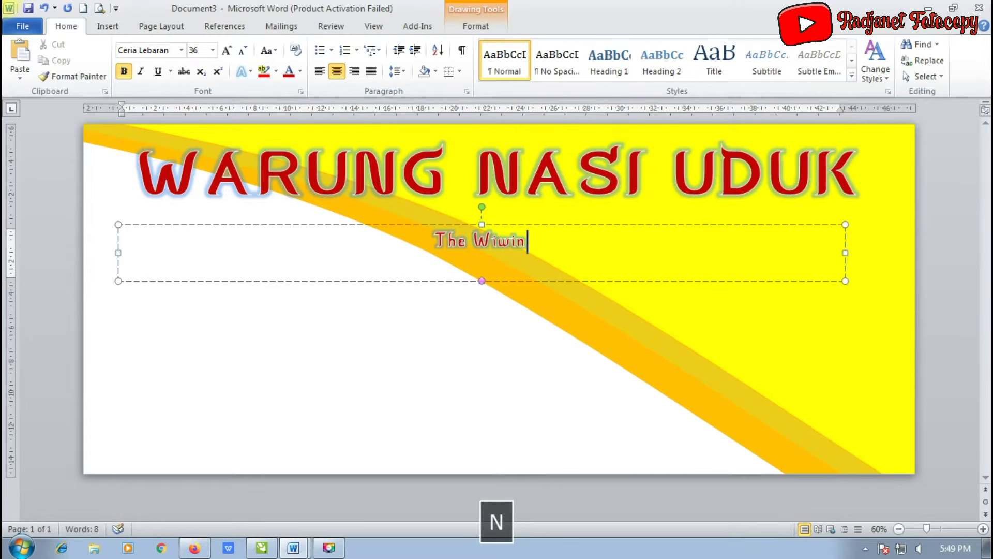
{"action": "double_click", "coordinate": [453, 241]}
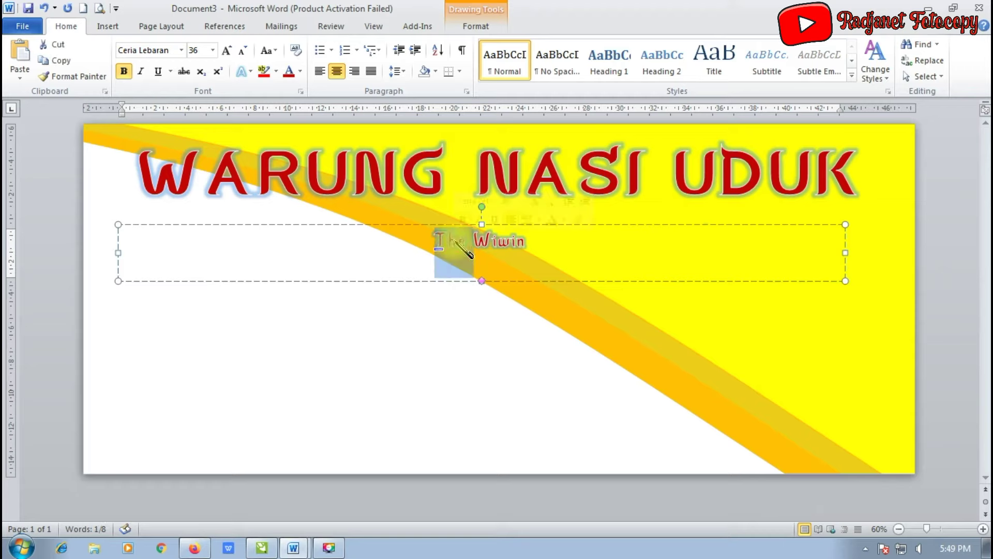
{"action": "type", "text": "Teh"}
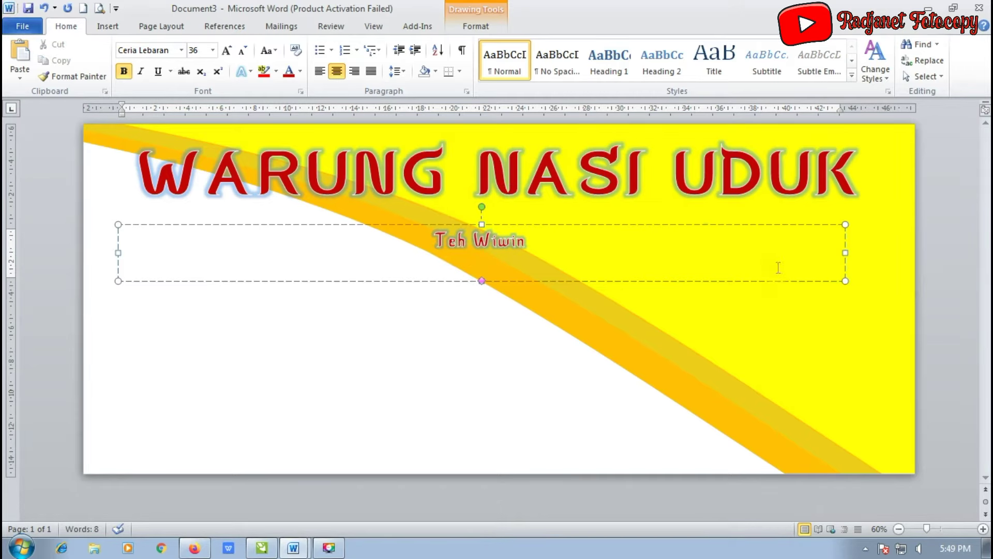
Step: Narrow the name's text box, undo an accidental resize, and move it right under NASI UDUK
{"action": "left_click_drag", "start_coordinate": [845, 252], "coordinate": [291, 252]}
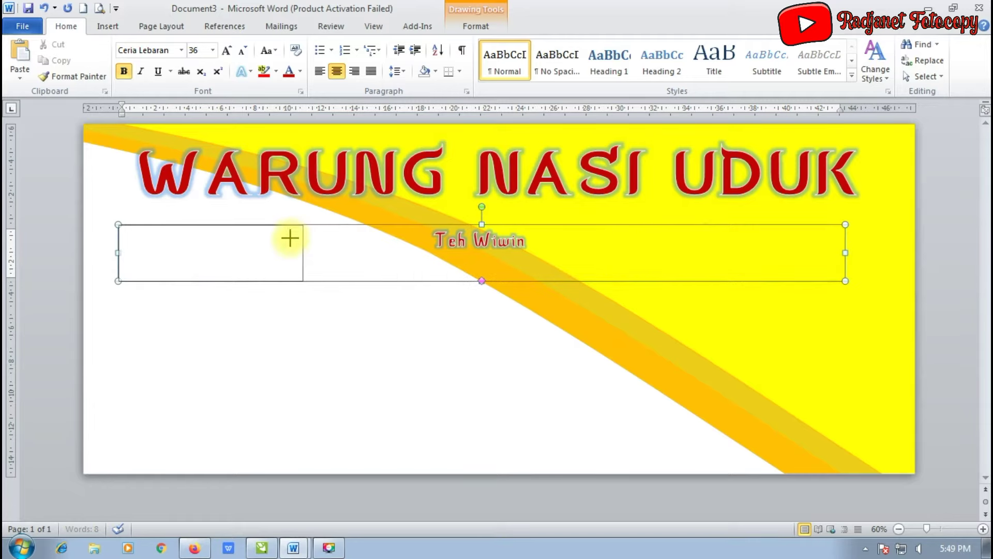
{"action": "left_click_drag", "start_coordinate": [205, 224], "coordinate": [204, 227]}
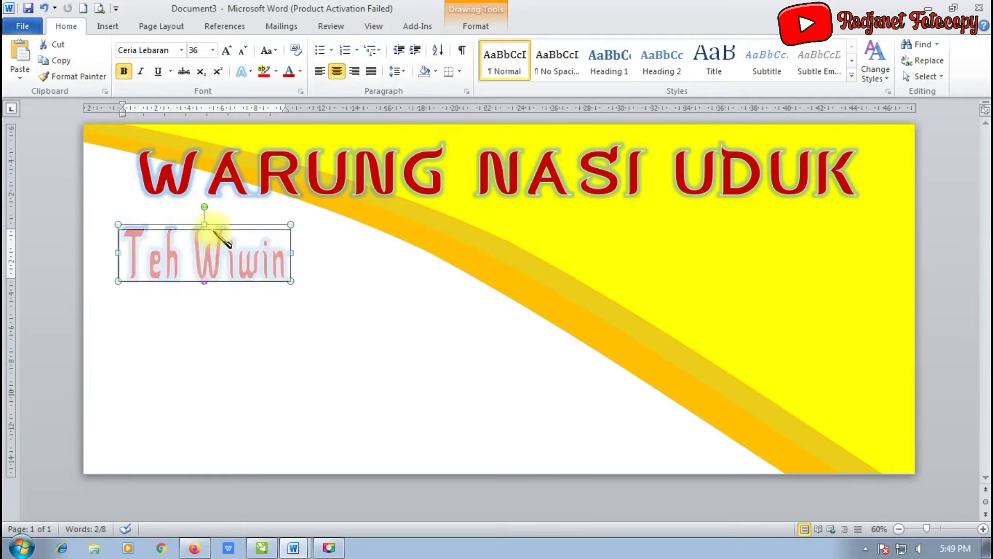
{"action": "left_click", "coordinate": [577, 222]}
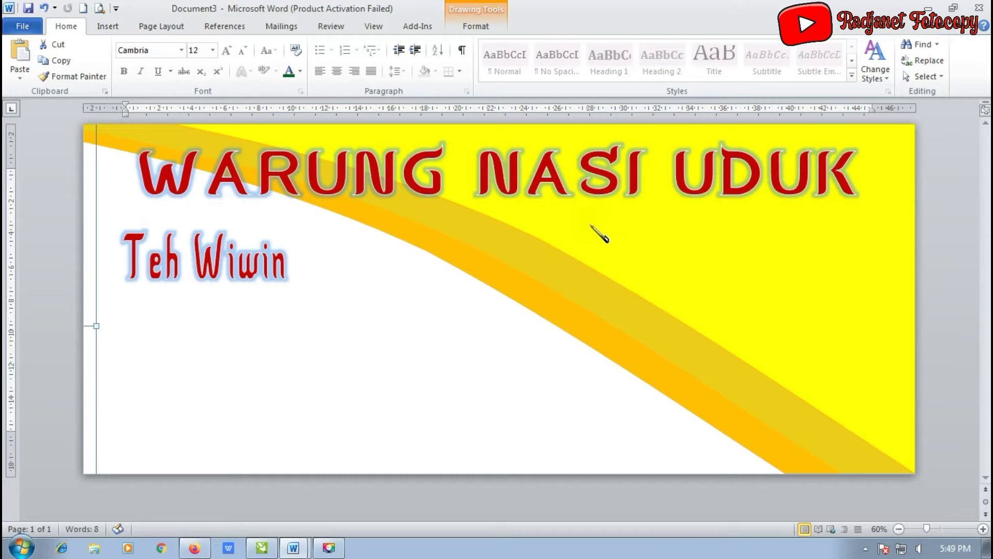
{"action": "key", "text": "ctrl+z"}
{"action": "left_click", "coordinate": [236, 235]}
{"action": "key", "text": "ctrl+z"}
{"action": "left_click_drag", "start_coordinate": [236, 235], "coordinate": [664, 226]}
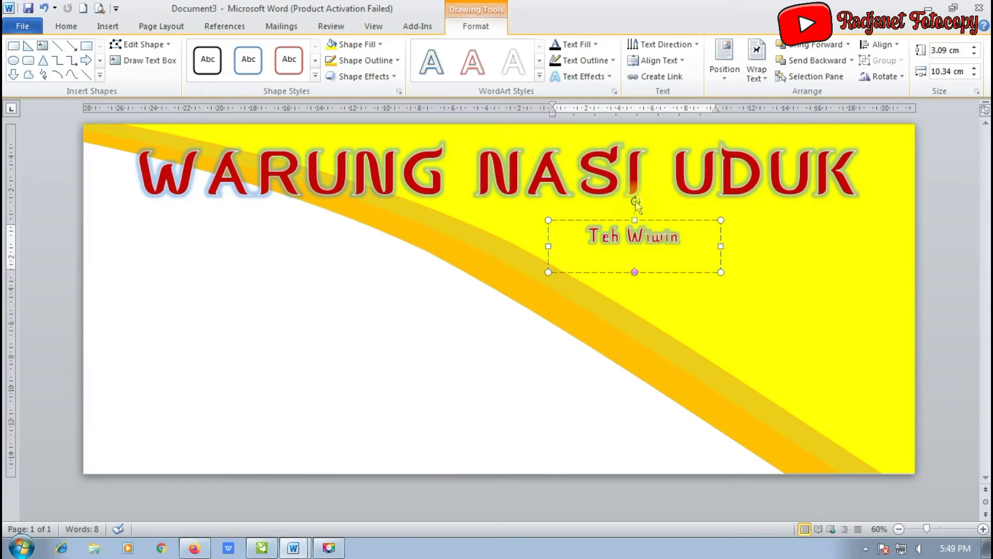
Step: Tilt 'Teh Wiwin' about 17° counter-clockwise and set it in the Brandy script font
{"action": "left_click", "coordinate": [630, 205]}
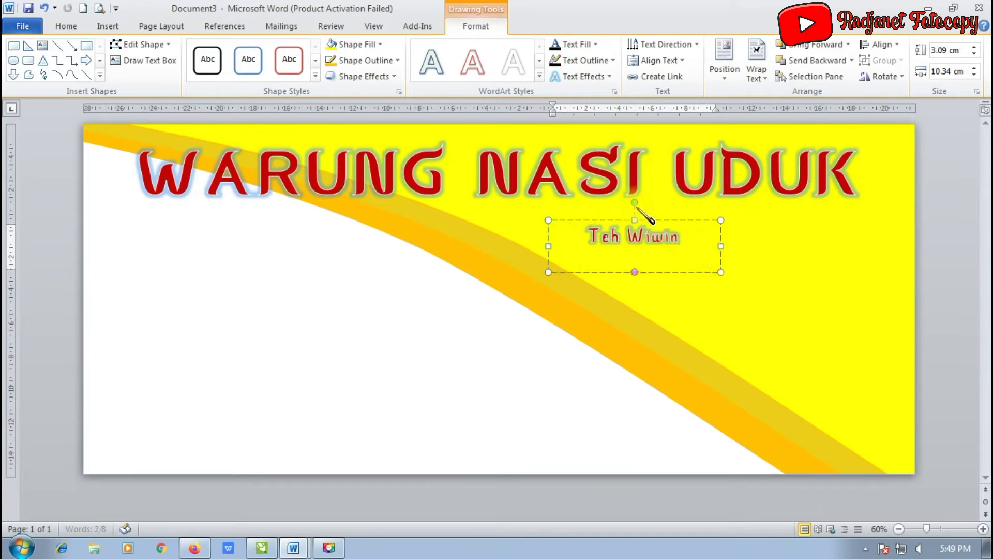
{"action": "left_click_drag", "start_coordinate": [635, 203], "coordinate": [621, 203]}
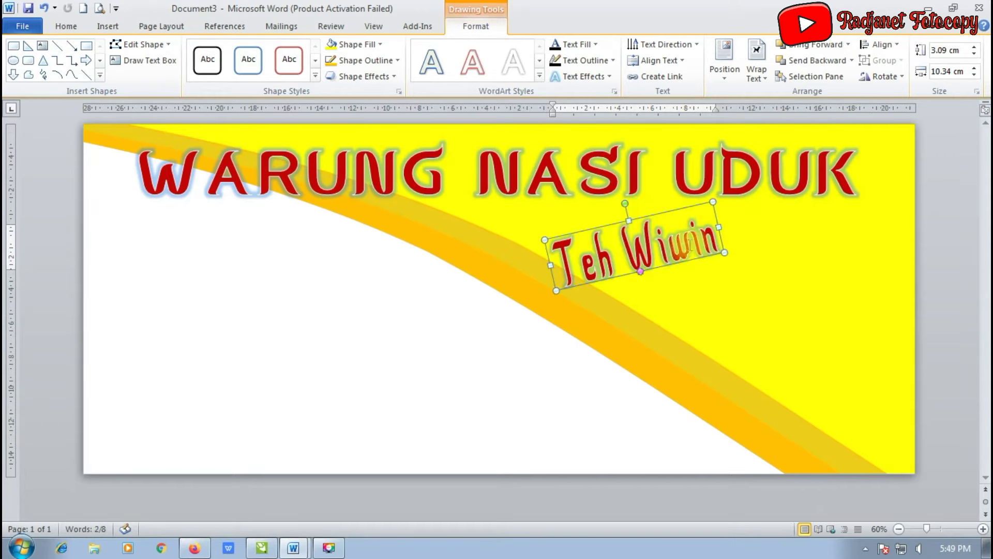
{"action": "left_click", "coordinate": [67, 26]}
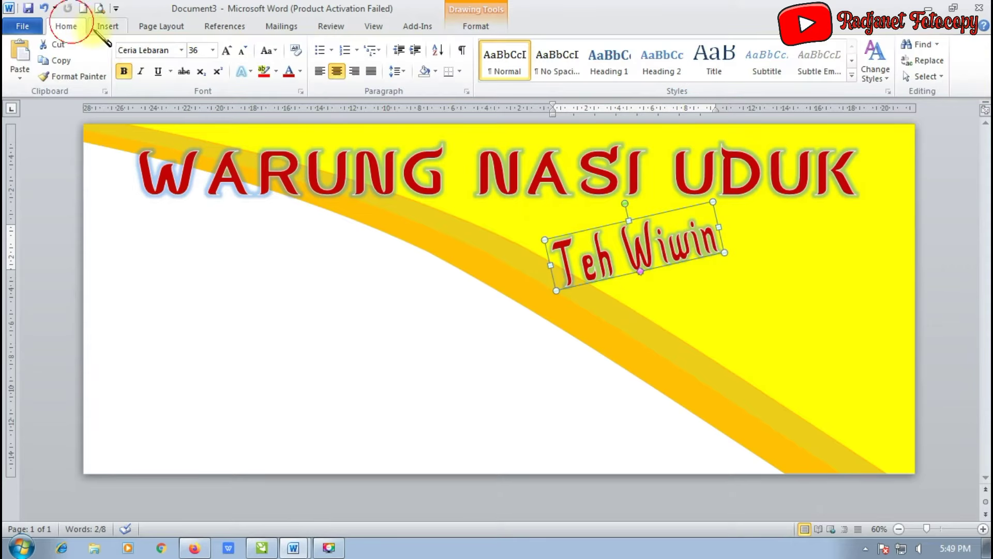
{"action": "left_click", "coordinate": [181, 50]}
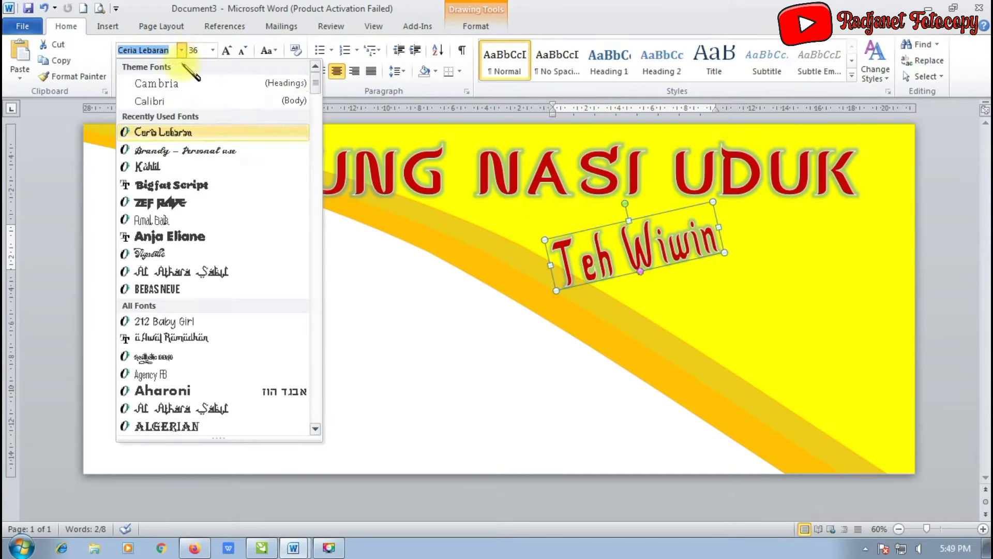
{"action": "left_click", "coordinate": [184, 150]}
Step: Widen the Teh Wiwin box and flatten its tilt so it follows the wave
{"action": "left_click_drag", "start_coordinate": [719, 229], "coordinate": [748, 221]}
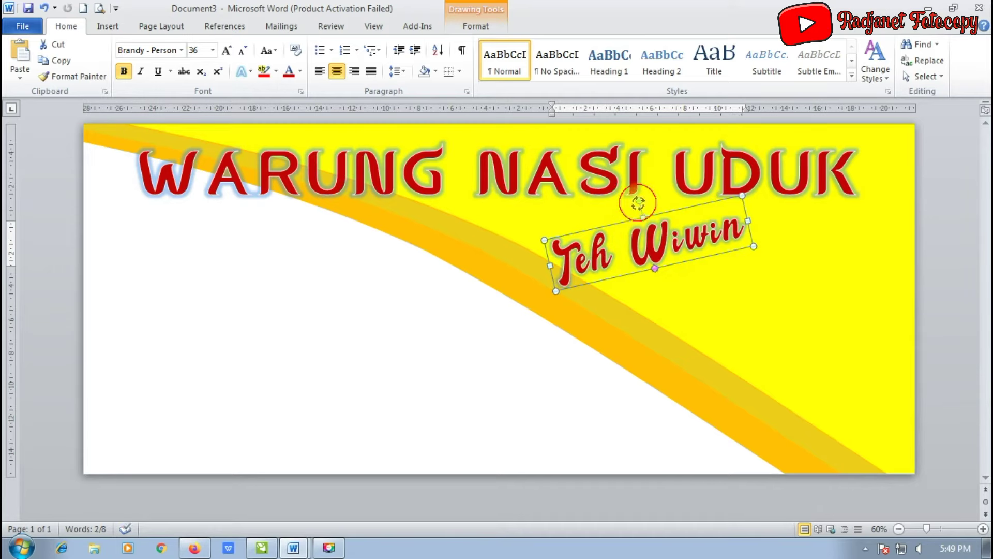
{"action": "left_click_drag", "start_coordinate": [638, 201], "coordinate": [643, 198]}
{"action": "left_click", "coordinate": [786, 248]}
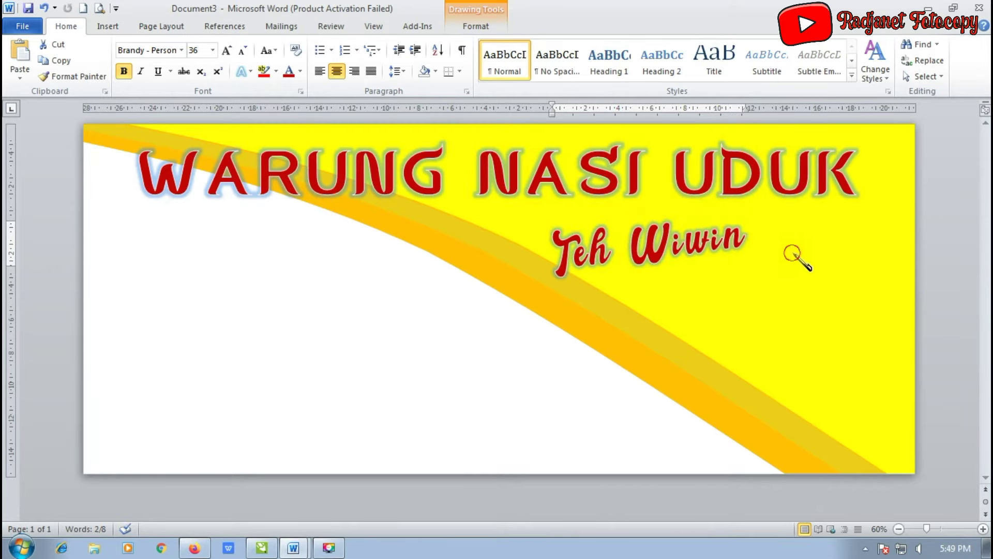
{"action": "left_click", "coordinate": [701, 222]}
{"action": "left_click", "coordinate": [675, 217]}
{"action": "left_click", "coordinate": [673, 223]}
{"action": "left_click_drag", "start_coordinate": [670, 217], "coordinate": [814, 237]}
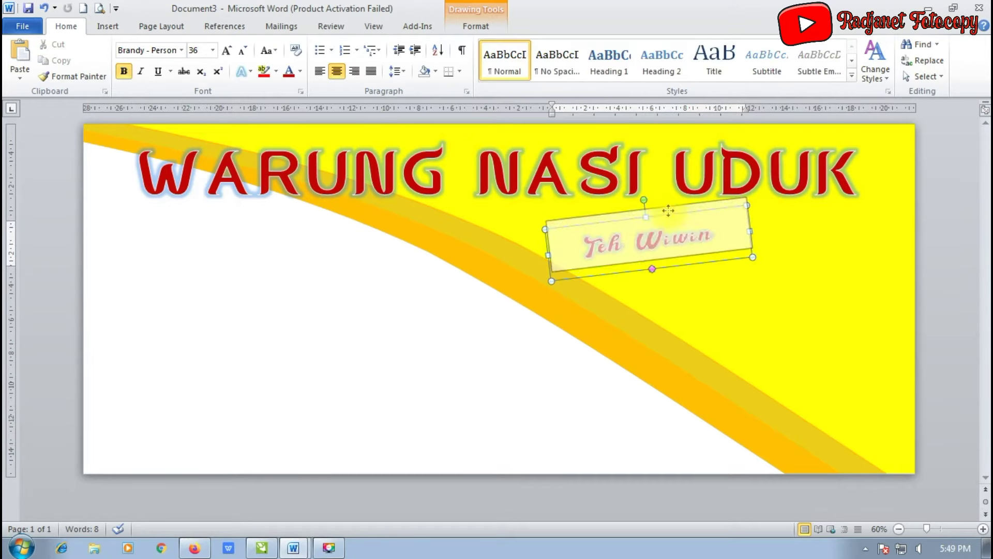
{"action": "left_click", "coordinate": [828, 248]}
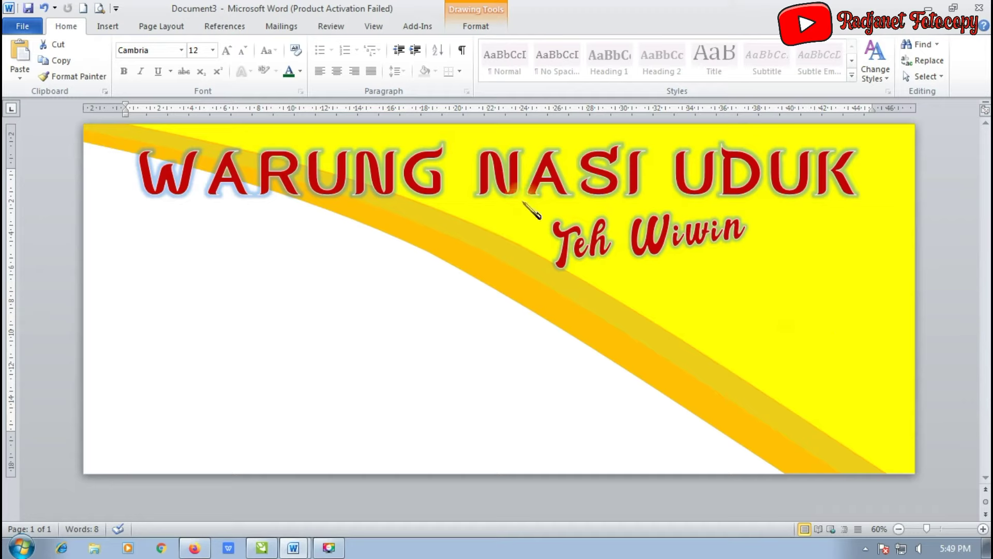
{"action": "left_click", "coordinate": [107, 26]}
Step: Draw a blue rounded rectangle on the left below the title
{"action": "left_click", "coordinate": [216, 59]}
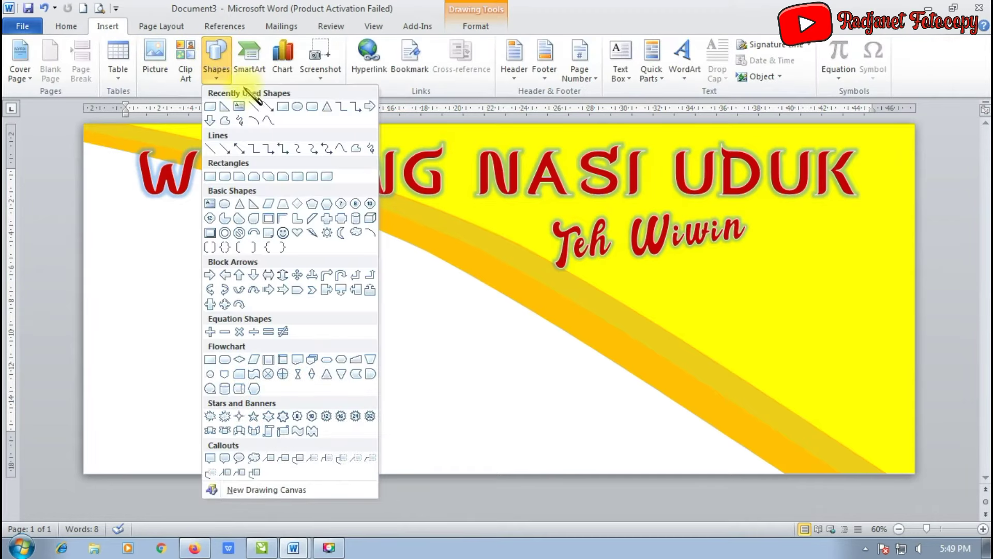
{"action": "left_click", "coordinate": [321, 176]}
{"action": "left_click_drag", "start_coordinate": [92, 241], "coordinate": [371, 291]}
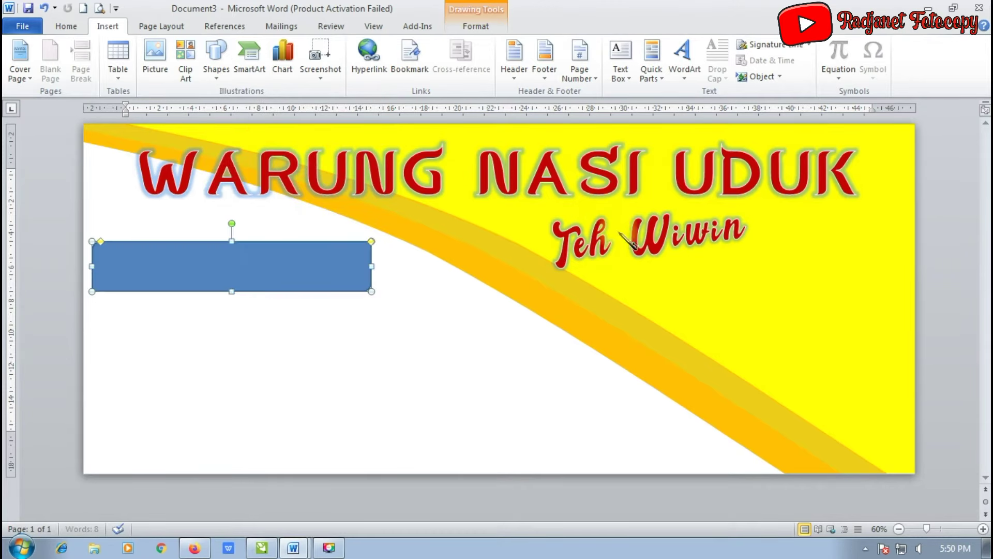
Step: Duplicate the title WordArt onto the rectangle and change its text to 'Menyediakan'
{"action": "left_click", "coordinate": [456, 171]}
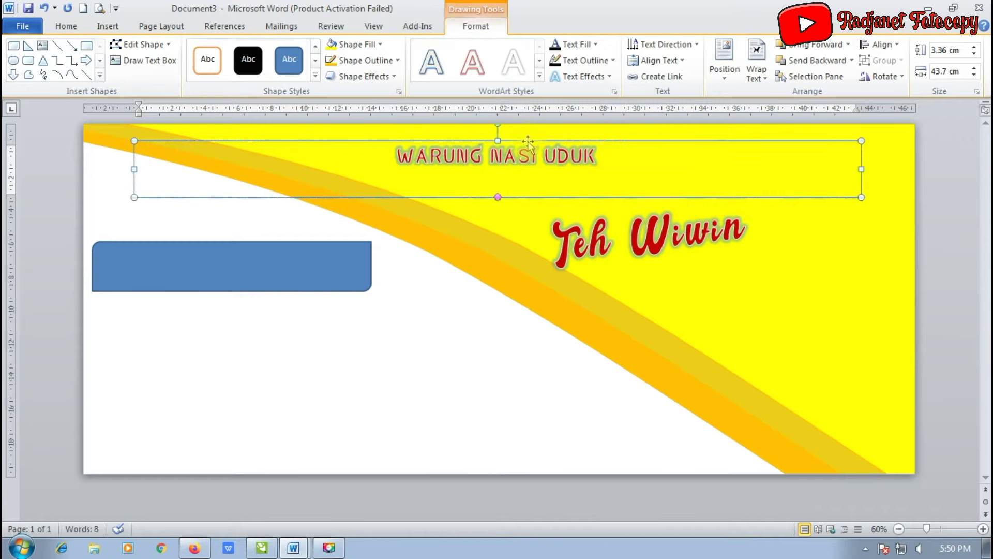
{"action": "key", "text": "ctrl+d"}
{"action": "mouse_move", "coordinate": [569, 153]}
{"action": "left_mouse_down"}
{"action": "mouse_move", "coordinate": [481, 241]}
{"action": "mouse_move", "coordinate": [491, 249]}
{"action": "left_mouse_up"}
{"action": "key", "text": "ctrl+shift+comma"}
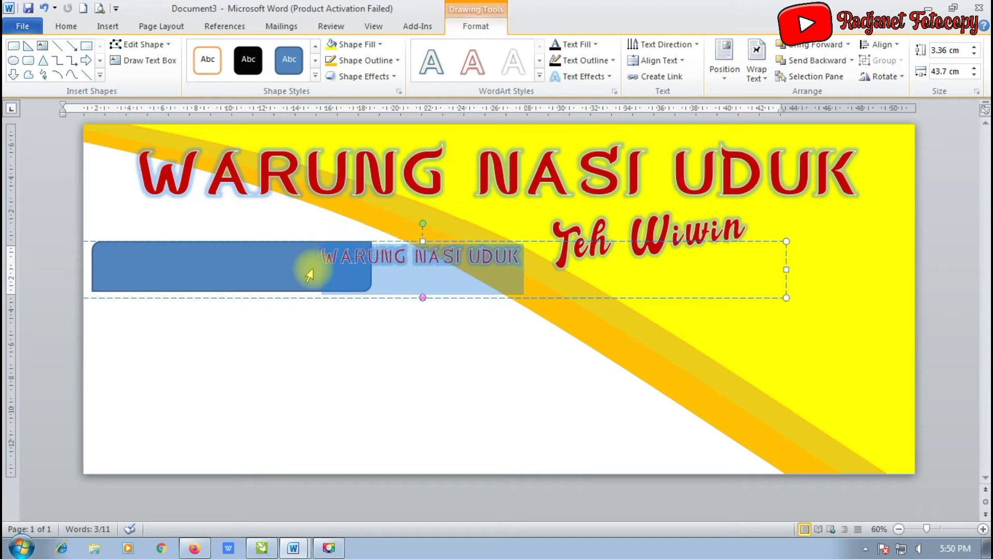
{"action": "type", "text": "menyd"}
{"action": "key", "text": "BackSpace"}
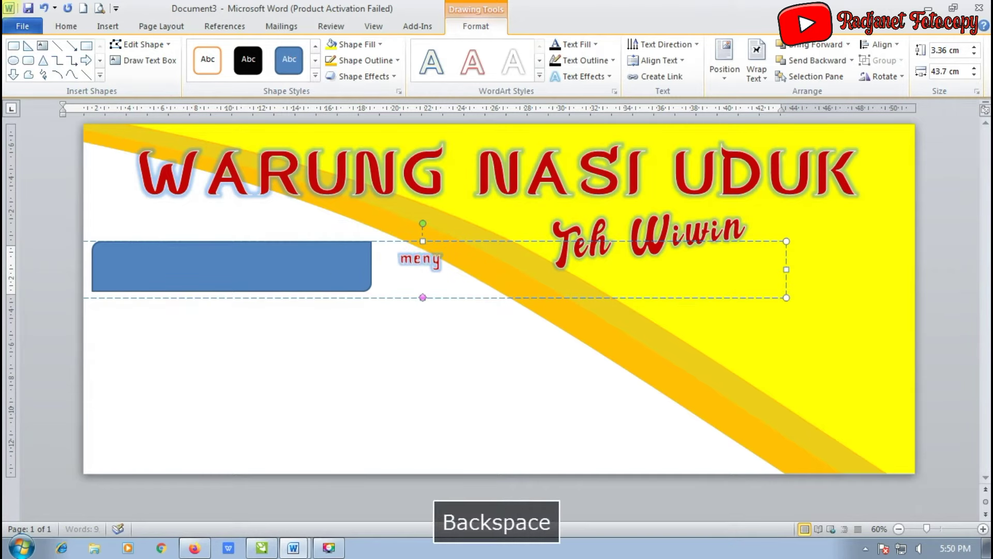
{"action": "type", "text": "Menyediakan"}
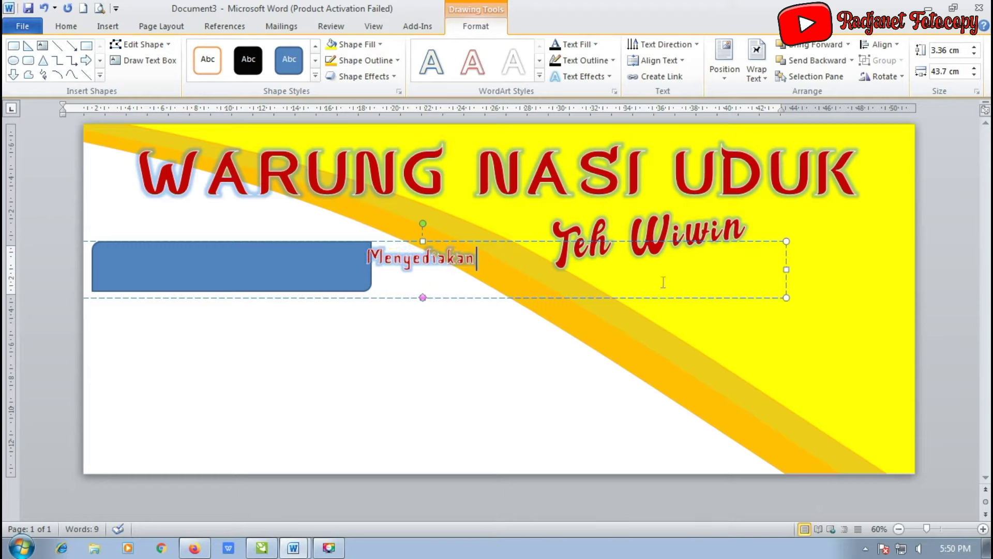
Step: Narrow the Menyediakan box and position it over the blue rectangle
{"action": "mouse_move", "coordinate": [785, 269]}
{"action": "left_mouse_down"}
{"action": "mouse_move", "coordinate": [290, 258]}
{"action": "mouse_move", "coordinate": [292, 268]}
{"action": "left_mouse_up"}
{"action": "left_click_drag", "start_coordinate": [219, 243], "coordinate": [268, 248]}
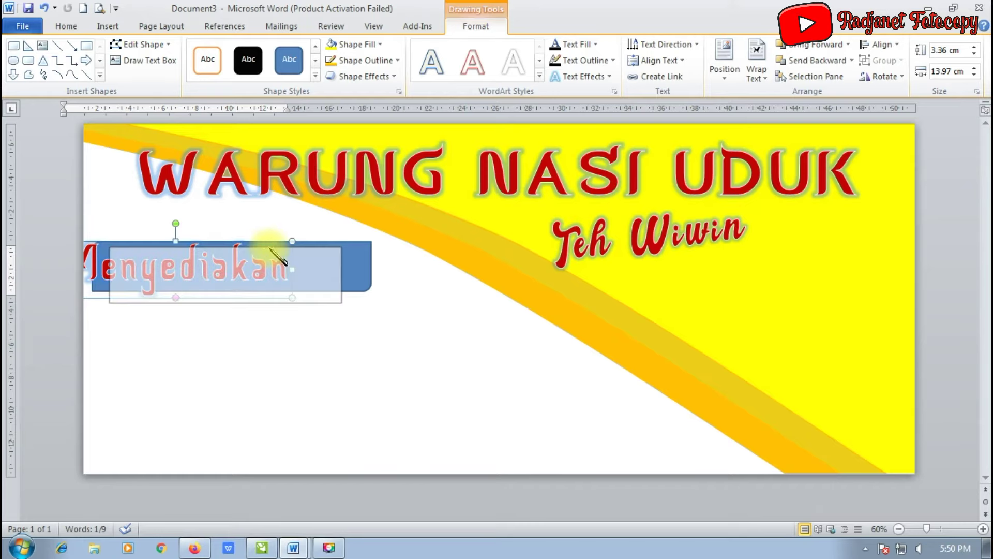
{"action": "left_click", "coordinate": [320, 249]}
{"action": "key", "text": "ctrl+z"}
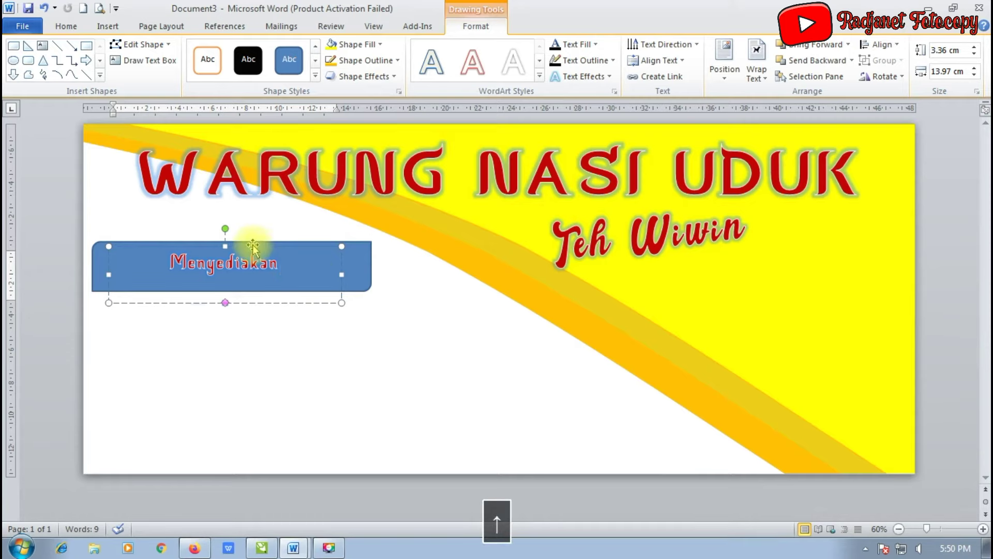
{"action": "key", "text": "ctrl+z"}
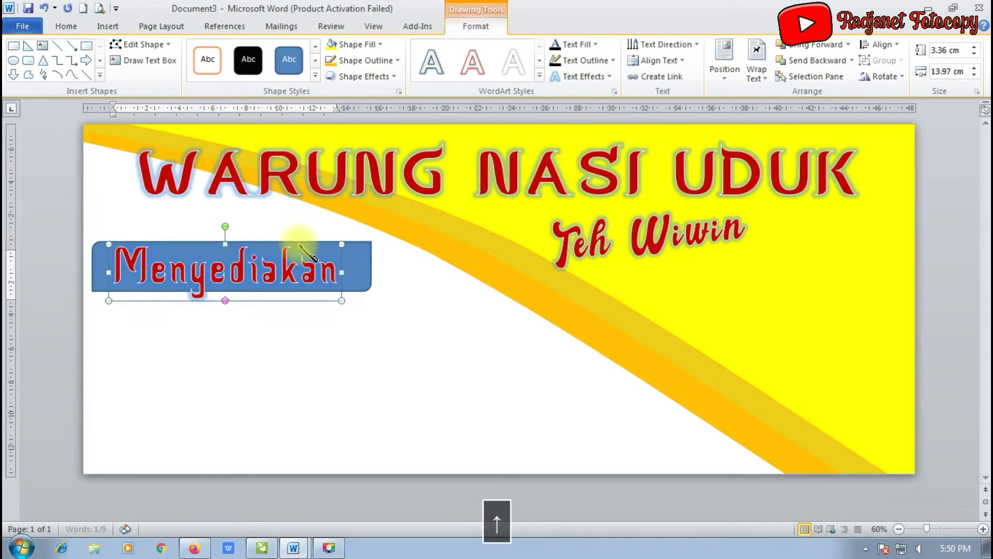
{"action": "left_click", "coordinate": [380, 288]}
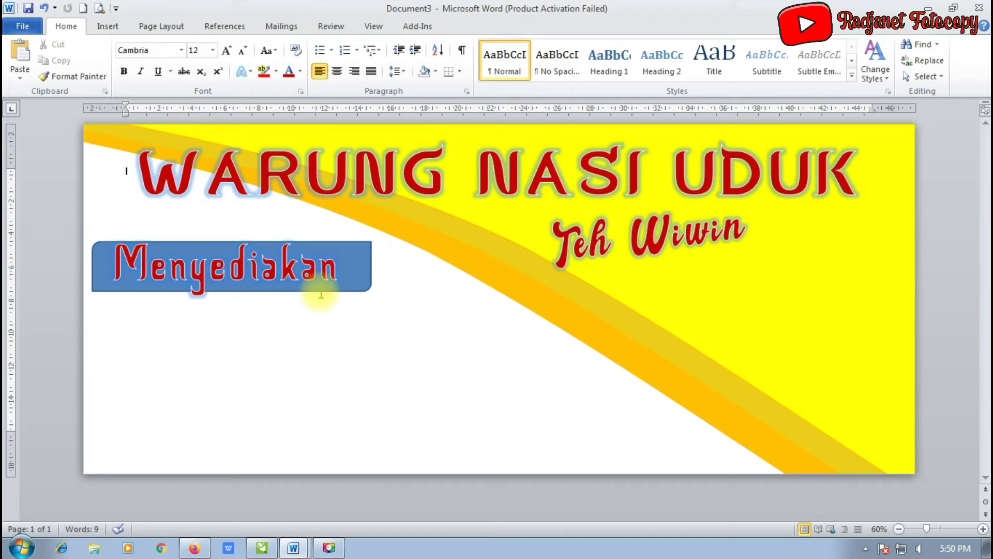
{"action": "left_click", "coordinate": [467, 340]}
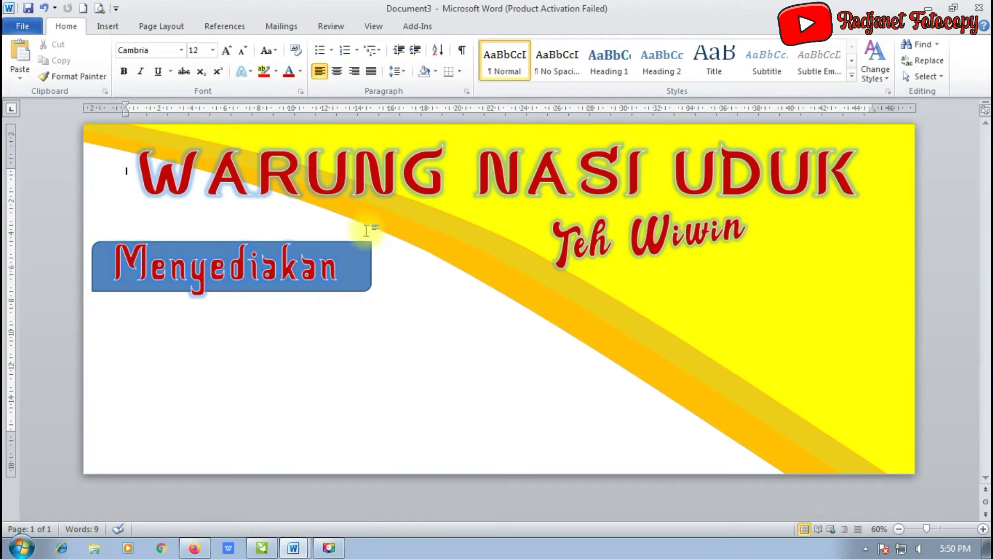
{"action": "left_click", "coordinate": [551, 182]}
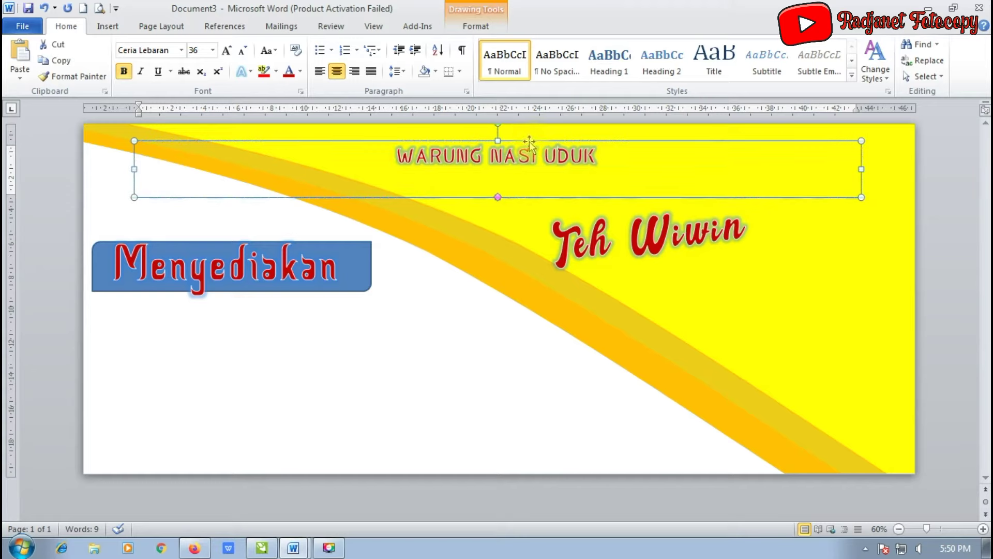
Step: Copy the title WordArt below Menyediakan, narrow it, and make it a 'NASI UDUK' bullet
{"action": "key", "text": "ctrl+d"}
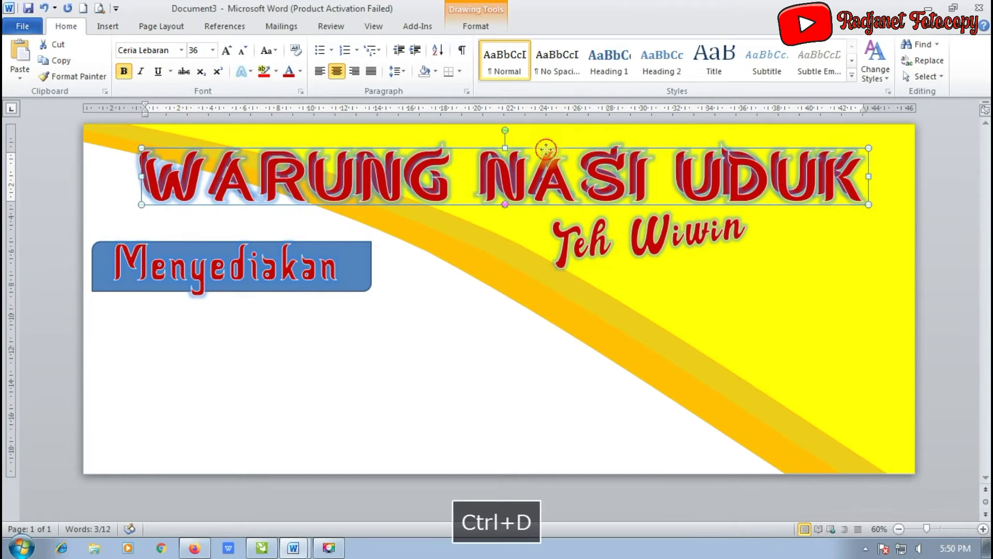
{"action": "left_click_drag", "start_coordinate": [546, 150], "coordinate": [568, 305]}
{"action": "left_click", "coordinate": [420, 317]}
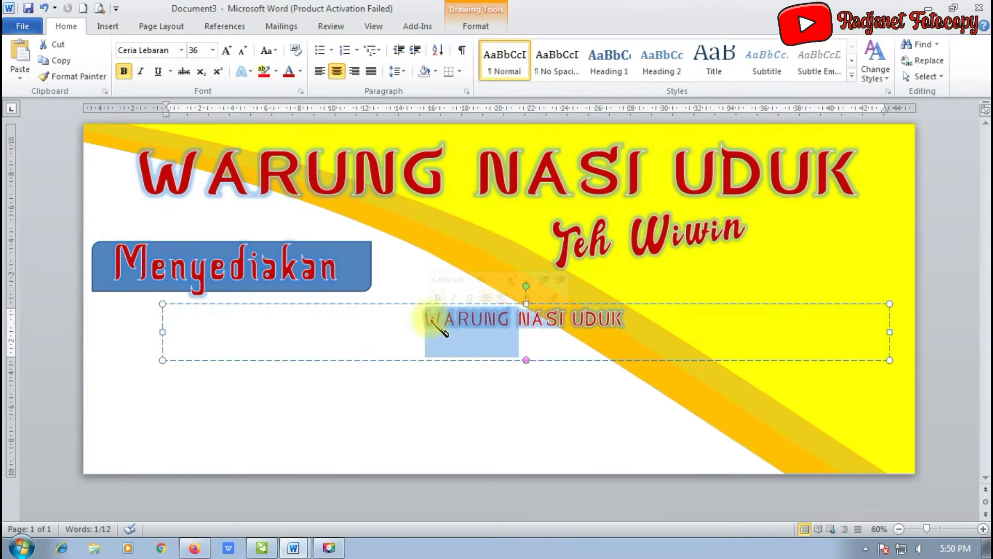
{"action": "left_click_drag", "start_coordinate": [891, 333], "coordinate": [542, 332]}
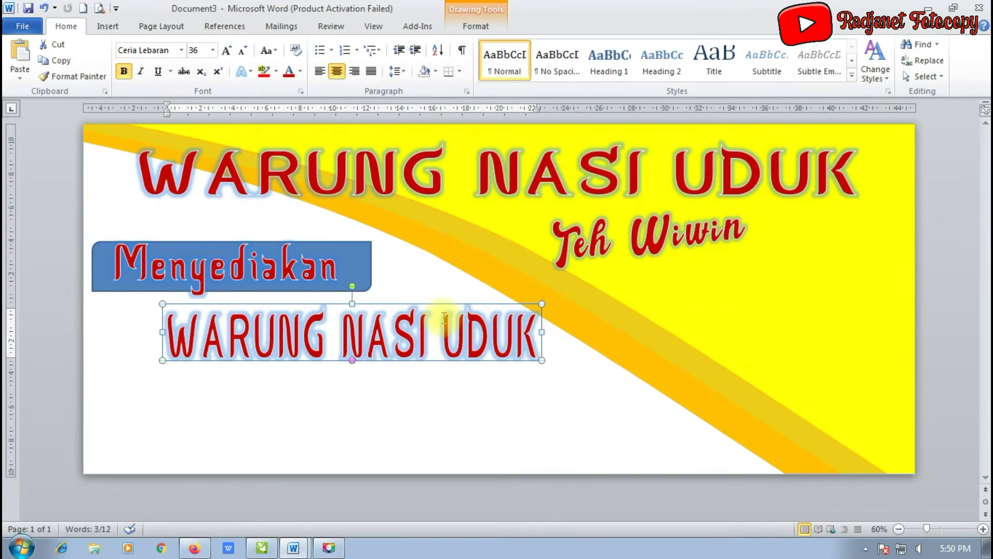
{"action": "type", "text": ">"}
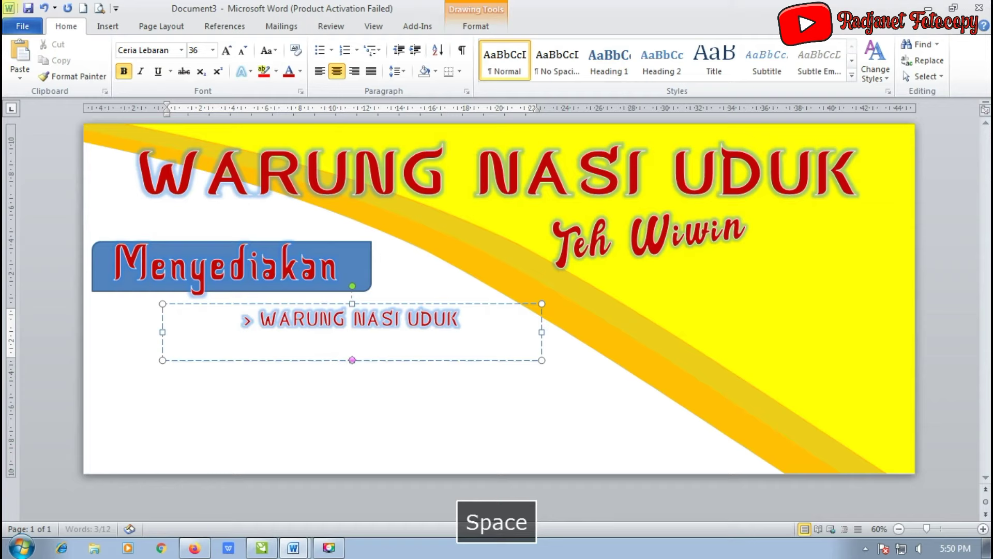
{"action": "key", "text": "ctrl+shift+Down"}
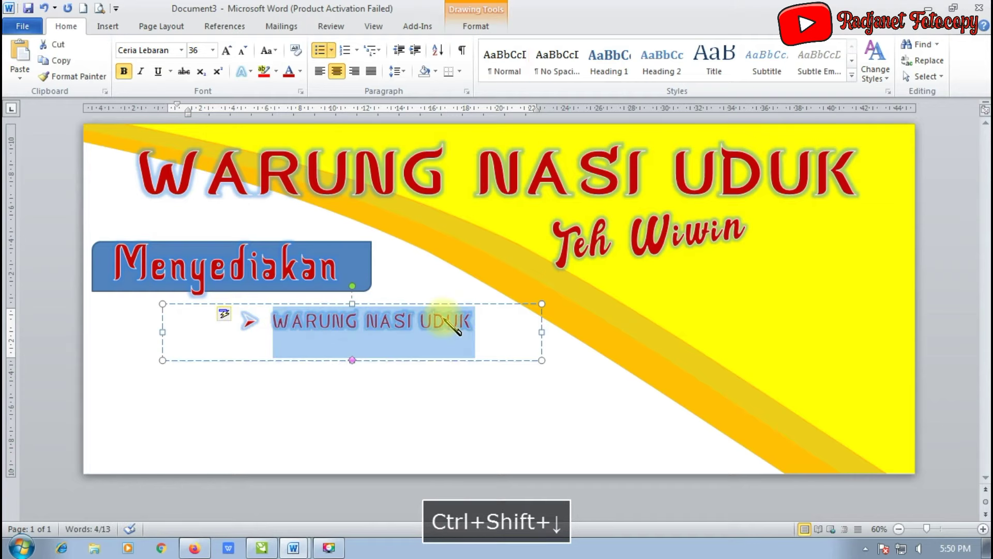
{"action": "type", "text": "n"}
{"action": "key", "text": "BackSpace"}
{"action": "type", "text": "NASI UDUK"}
Step: Add a MIE REBUS bullet, enlarge the menu box and tighten the list's line spacing
{"action": "key", "text": "Return"}
{"action": "type", "text": "IE R"}
{"action": "key", "text": "Return"}
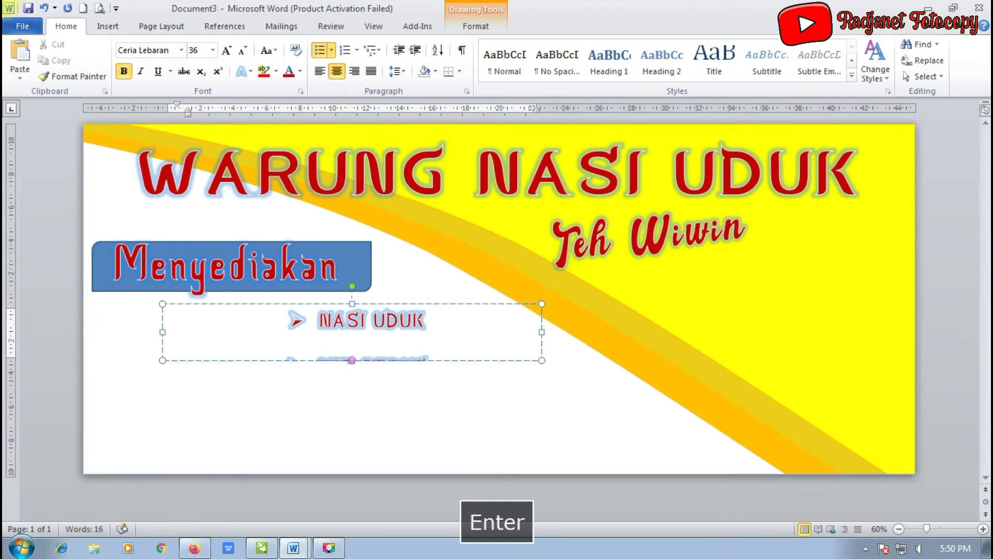
{"action": "left_click_drag", "start_coordinate": [542, 360], "coordinate": [552, 463]}
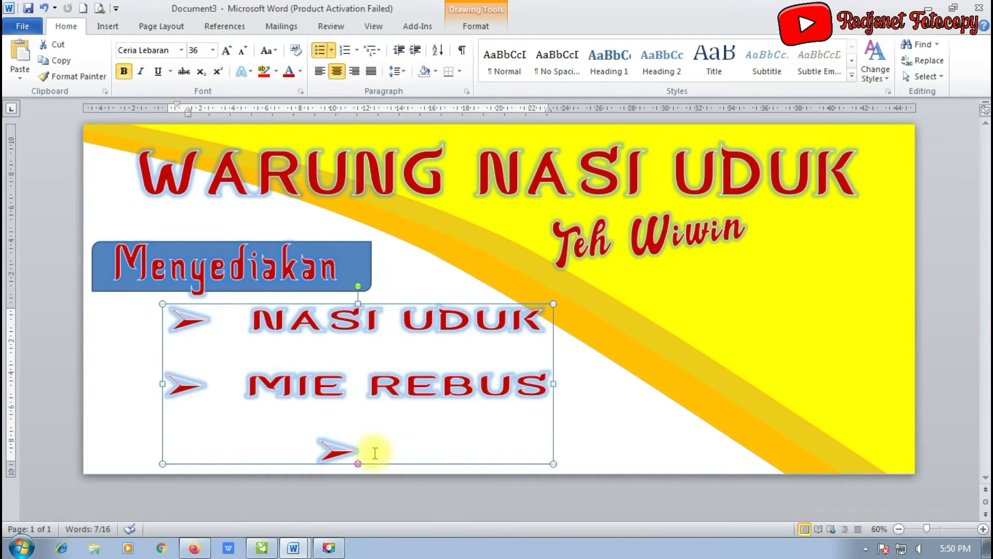
{"action": "key", "text": "ctrl+a"}
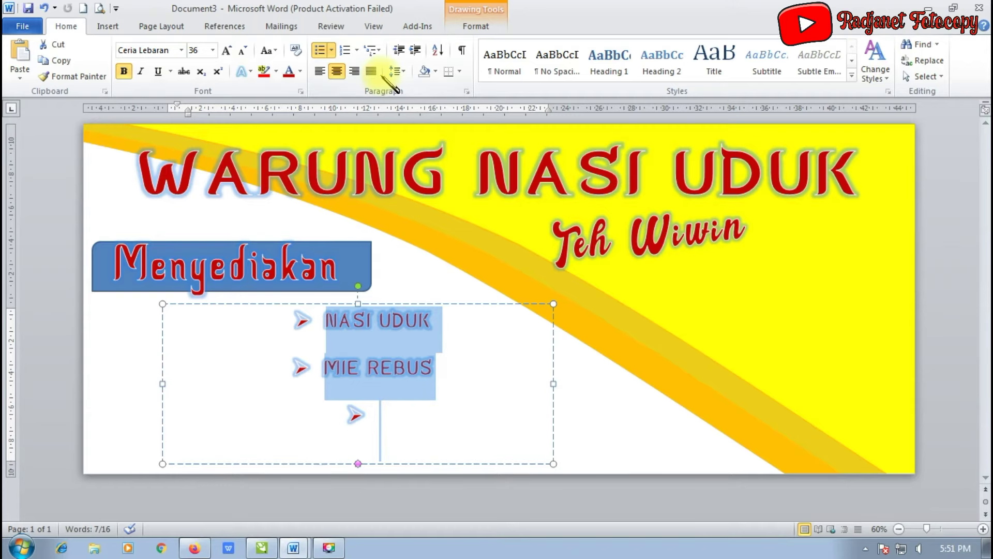
{"action": "left_click", "coordinate": [402, 72]}
{"action": "left_click", "coordinate": [421, 92]}
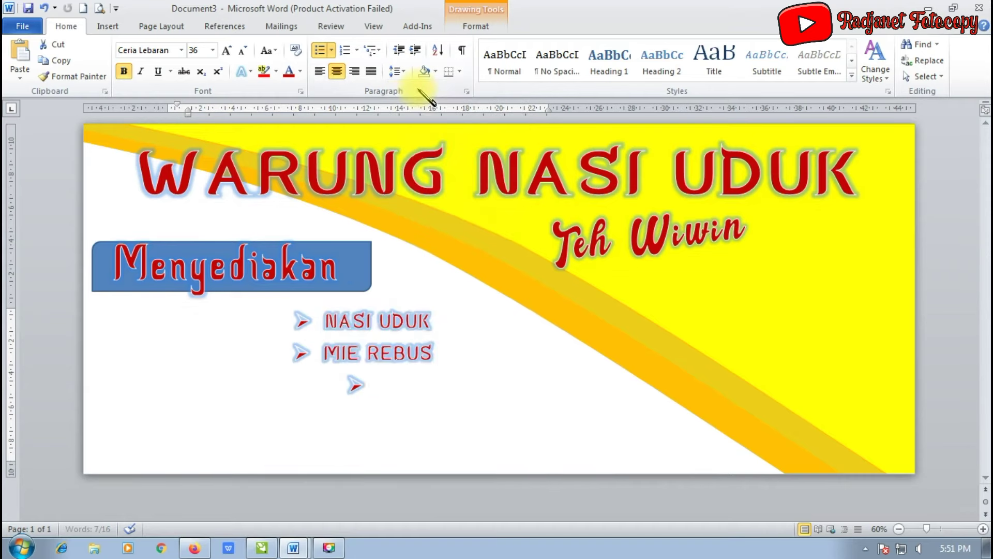
Step: Add GADO-GADO and KOPI/TEH MANIS bullets, correcting the autocorrected THE back to TEH
{"action": "left_click", "coordinate": [415, 405]}
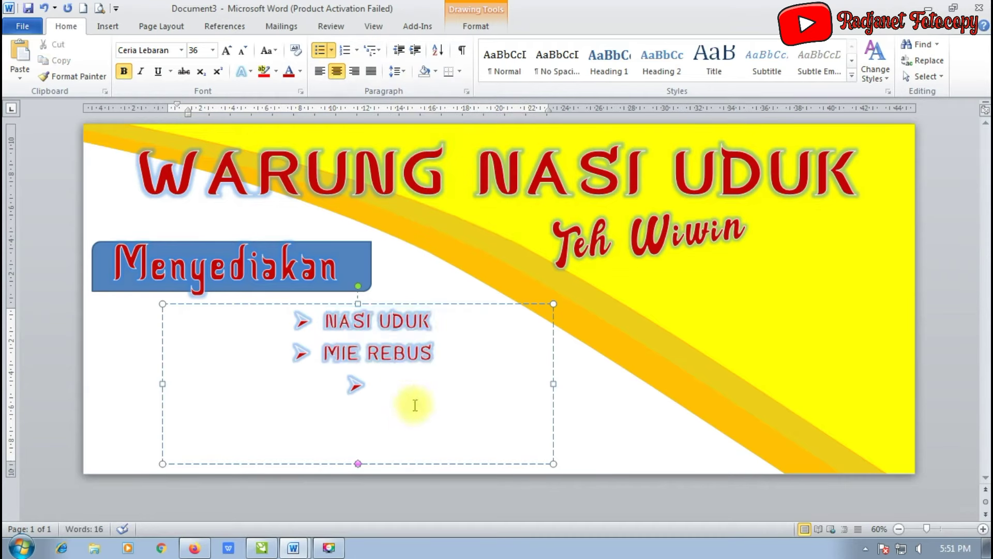
{"action": "type", "text": "GADO-GADO"}
{"action": "key", "text": "Return"}
{"action": "type", "text": "KOP"}
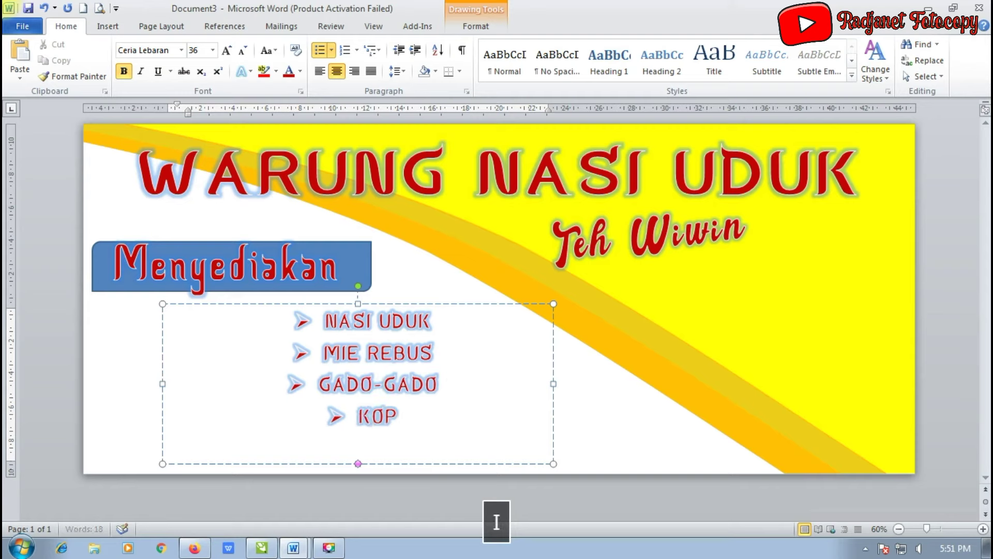
{"action": "type", "text": "I/EH"}
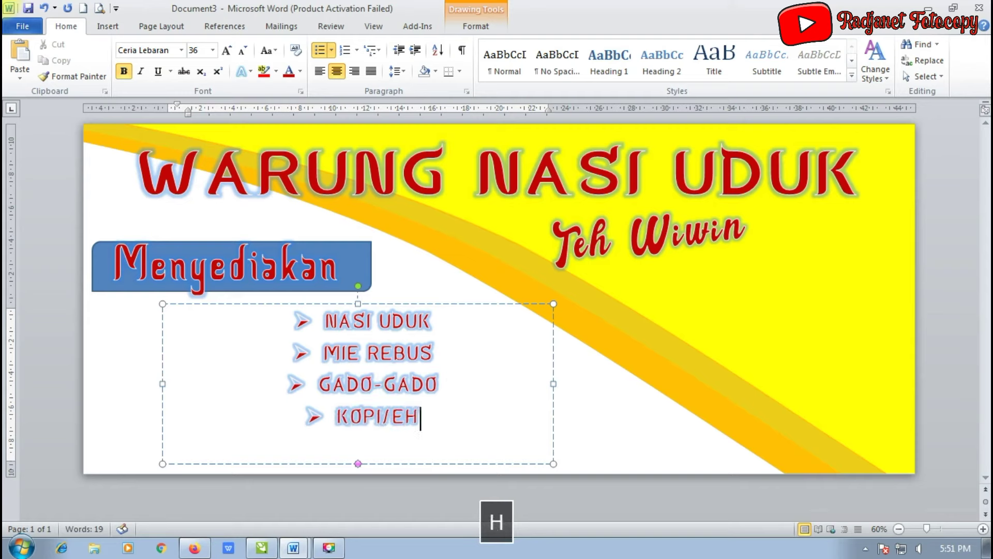
{"action": "key", "text": "BackSpace"}
{"action": "key", "text": "BackSpace"}
{"action": "key", "text": "BackSpace"}
{"action": "type", "text": "TEH"}
{"action": "key", "text": "BackSpace"}
{"action": "key", "text": "BackSpace"}
{"action": "key", "text": "BackSpace"}
{"action": "type", "text": "/TEH"}
{"action": "type", "text": "MANIS"}
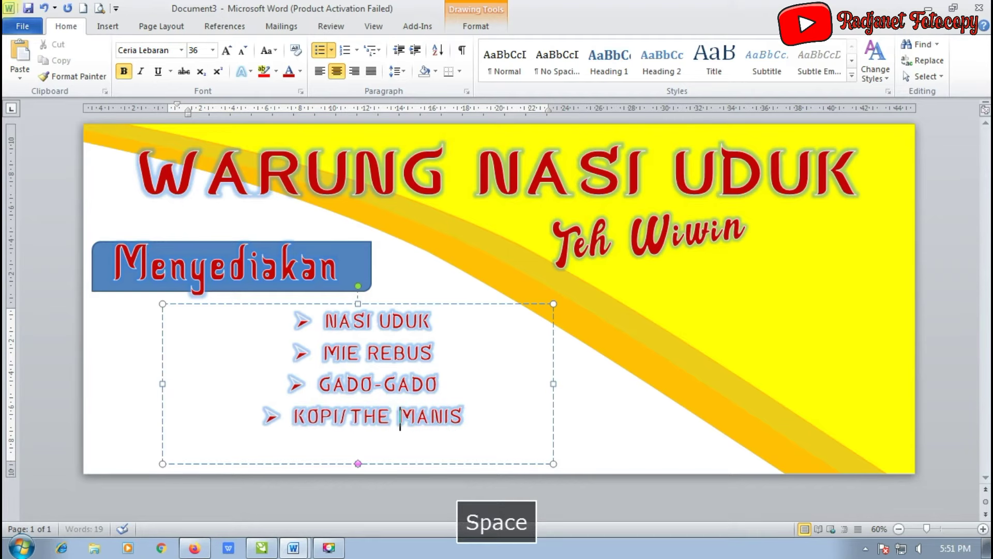
{"action": "key", "text": "Right"}
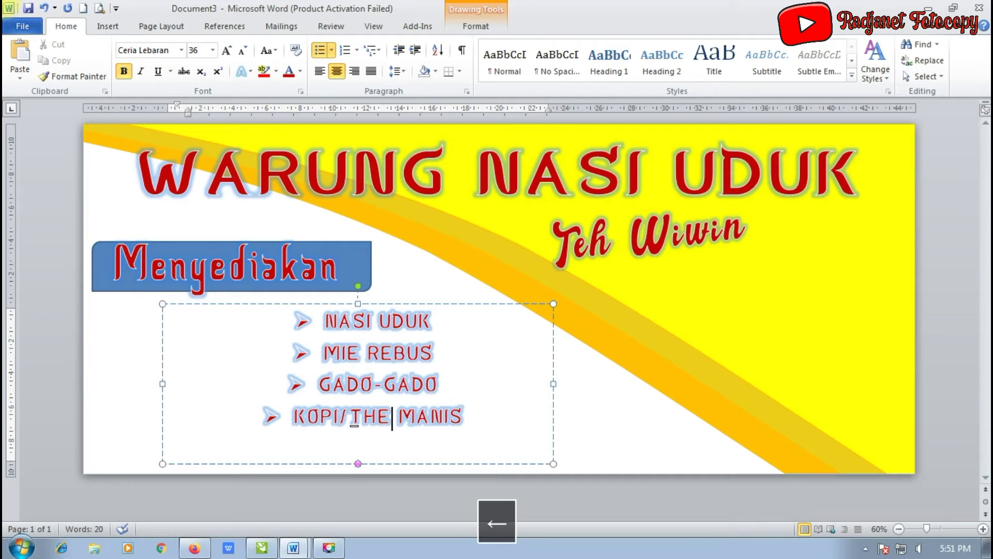
{"action": "key", "text": "BackSpace"}
{"action": "key", "text": "BackSpace"}
{"action": "type", "text": "EH"}
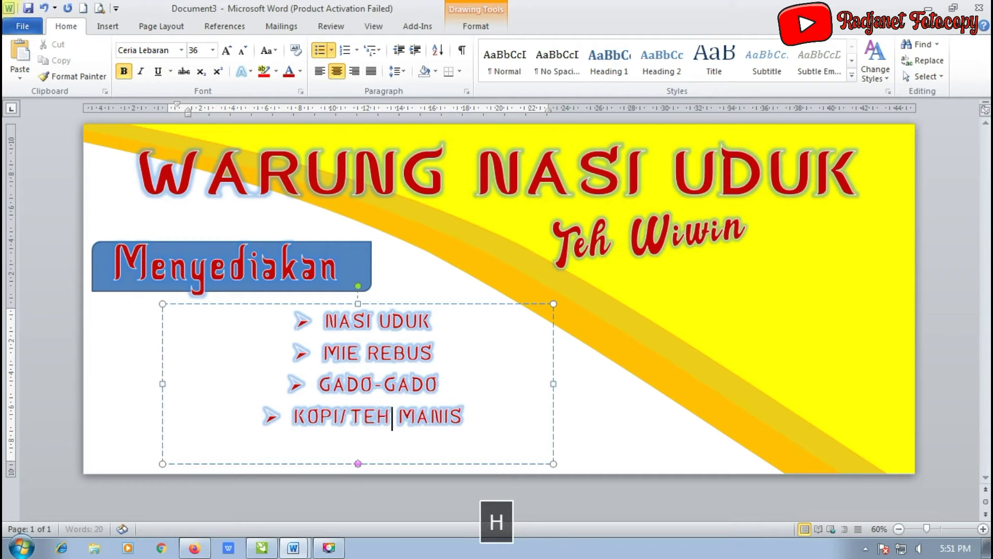
Step: Add a final DLL bullet and left-align it
{"action": "left_click", "coordinate": [477, 413]}
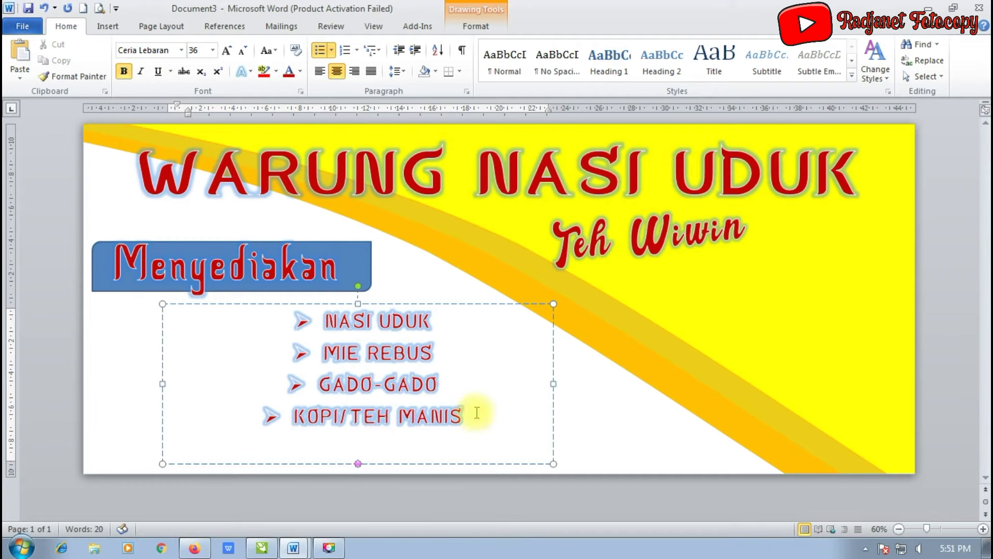
{"action": "key", "text": "Return"}
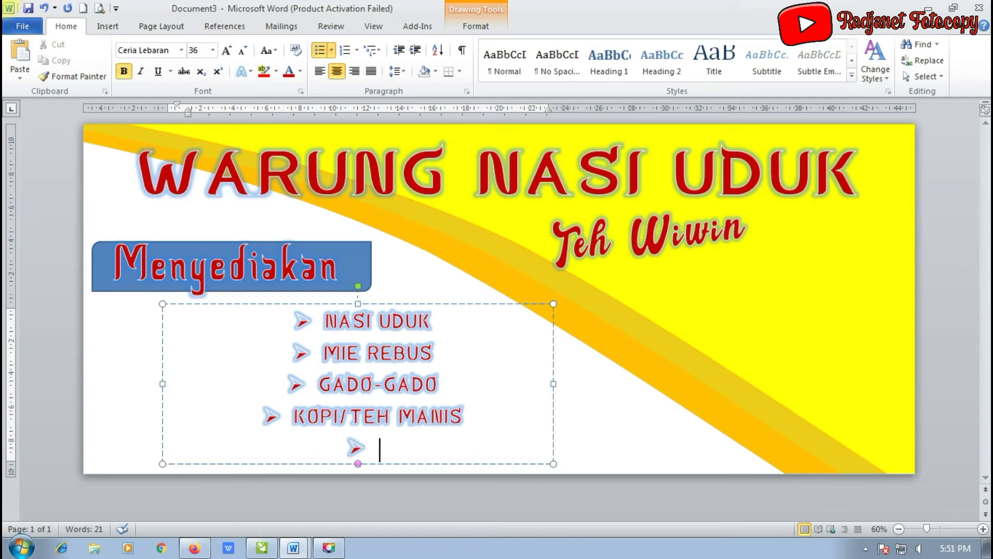
{"action": "type", "text": "DLL"}
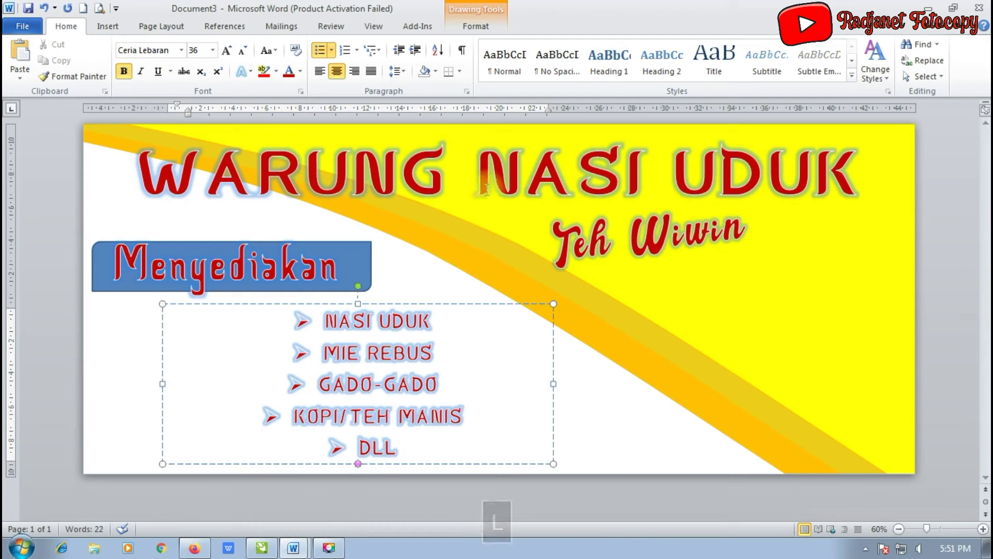
{"action": "left_click", "coordinate": [318, 71]}
{"action": "left_click", "coordinate": [370, 331]}
Step: Left-align the whole list, move it right of Menyediakan and narrow the box
{"action": "key", "text": "ctrl+a"}
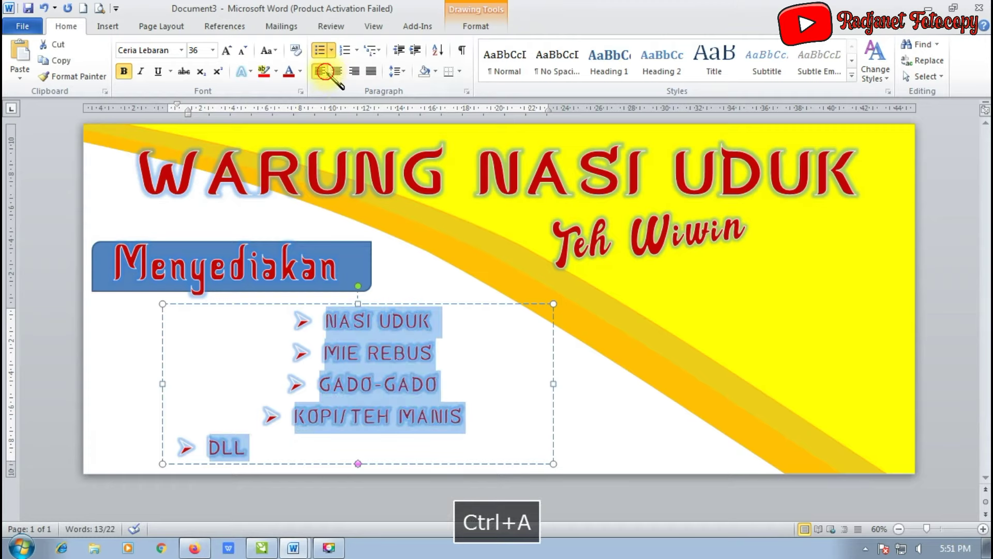
{"action": "left_click", "coordinate": [325, 72]}
{"action": "mouse_move", "coordinate": [418, 304]}
{"action": "left_mouse_down"}
{"action": "mouse_move", "coordinate": [612, 301]}
{"action": "mouse_move", "coordinate": [671, 283]}
{"action": "left_mouse_up"}
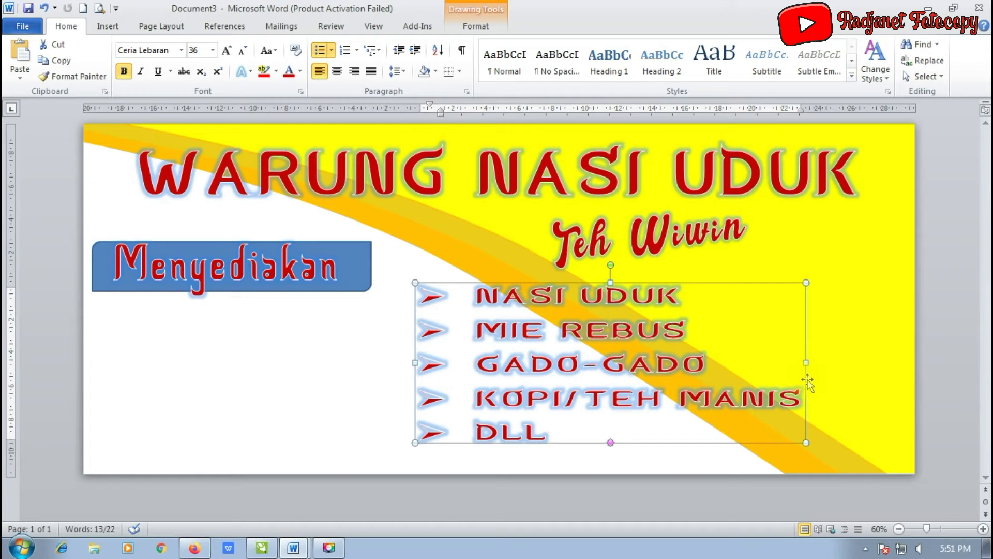
{"action": "left_click", "coordinate": [762, 364]}
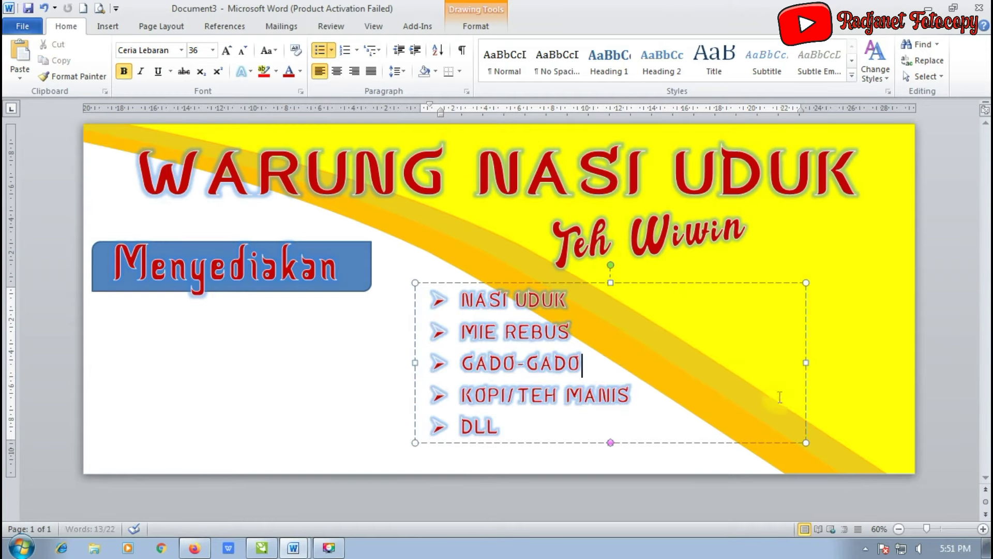
{"action": "left_click", "coordinate": [686, 361]}
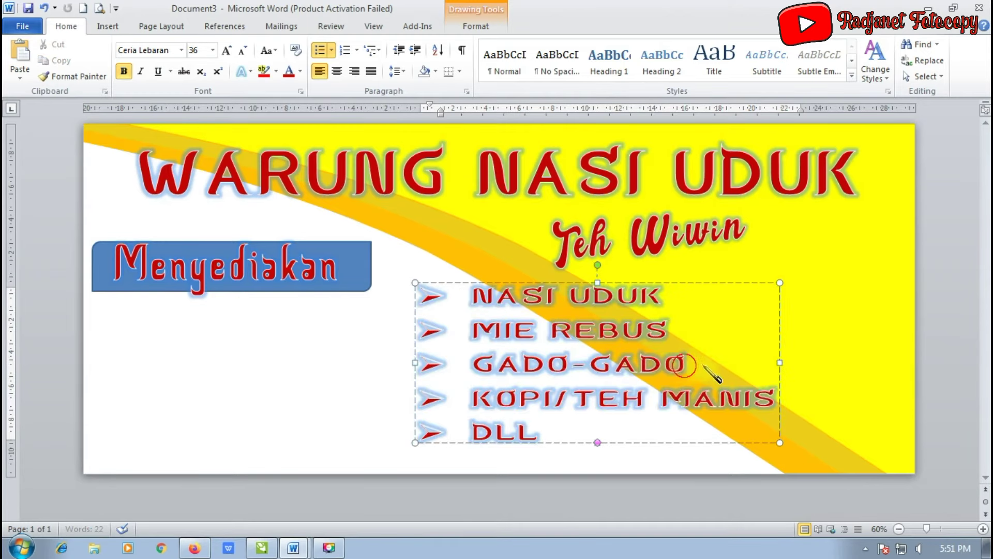
{"action": "left_click_drag", "start_coordinate": [779, 365], "coordinate": [697, 367]}
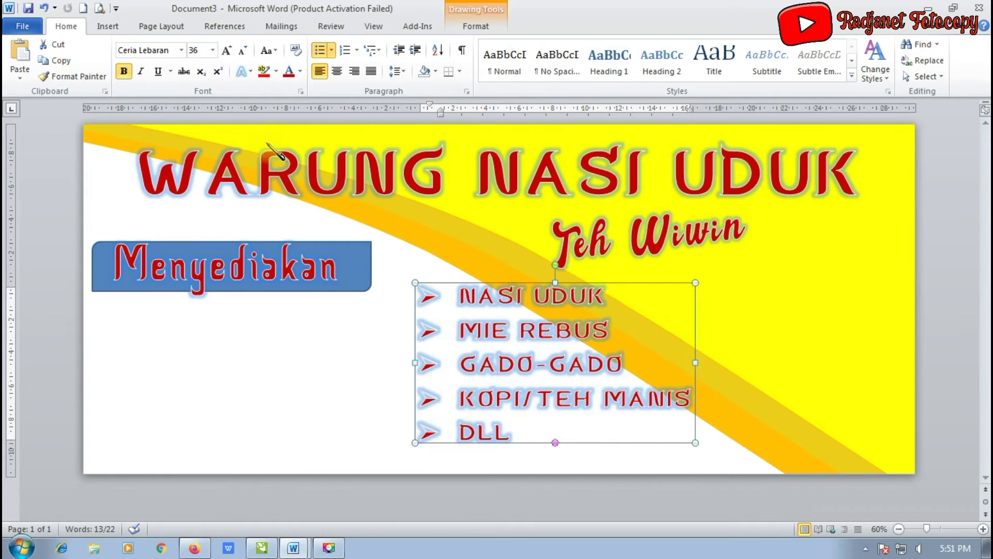
Step: Give the list text a light glow effect and black font colour
{"action": "left_click", "coordinate": [565, 350]}
{"action": "key", "text": "ctrl+a"}
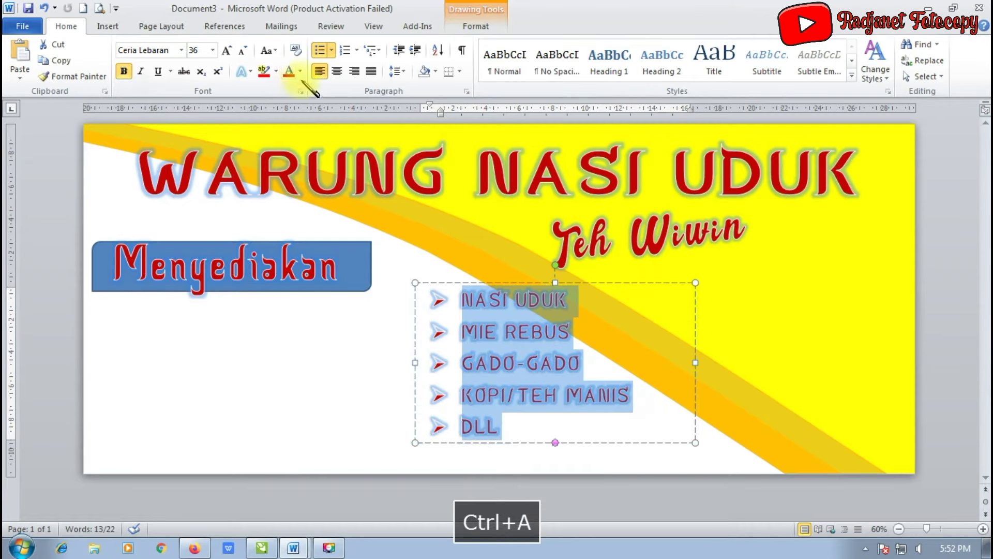
{"action": "left_click", "coordinate": [301, 71]}
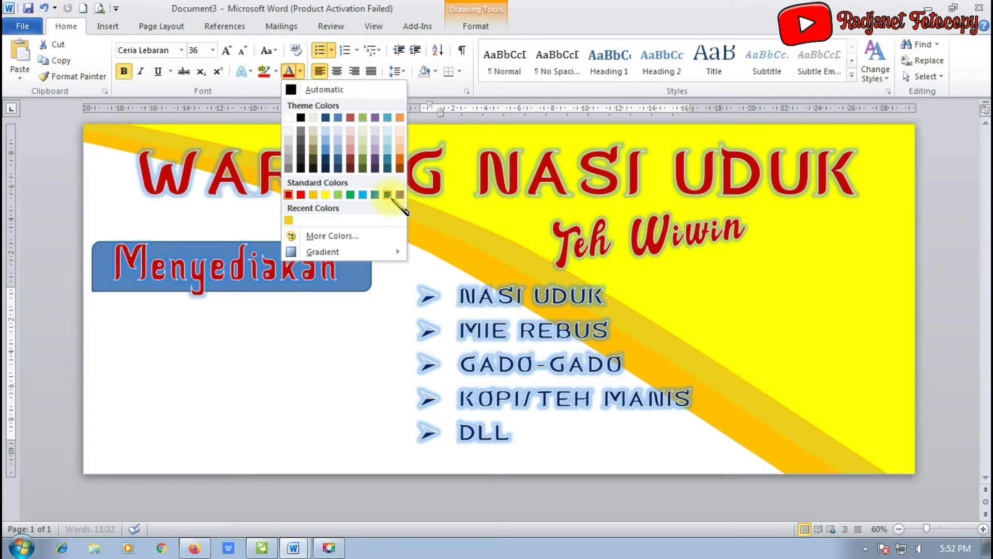
{"action": "left_click", "coordinate": [387, 195]}
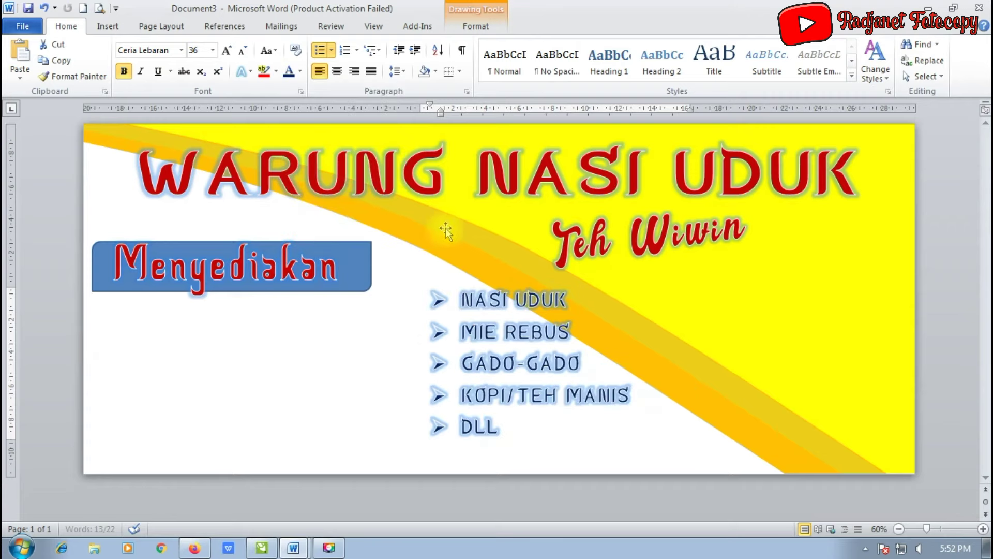
{"action": "left_click", "coordinate": [247, 74]}
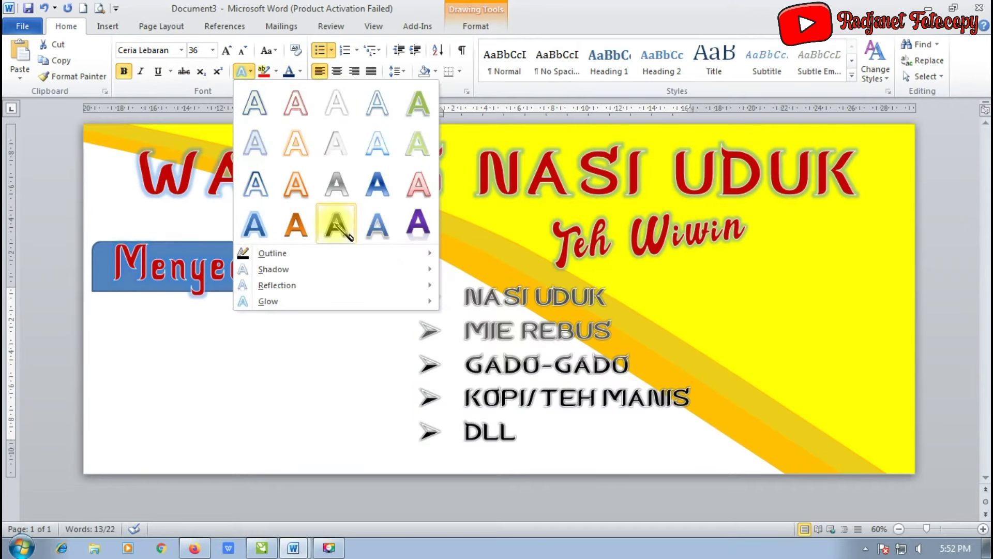
{"action": "left_click", "coordinate": [294, 225]}
{"action": "left_click", "coordinate": [242, 71]}
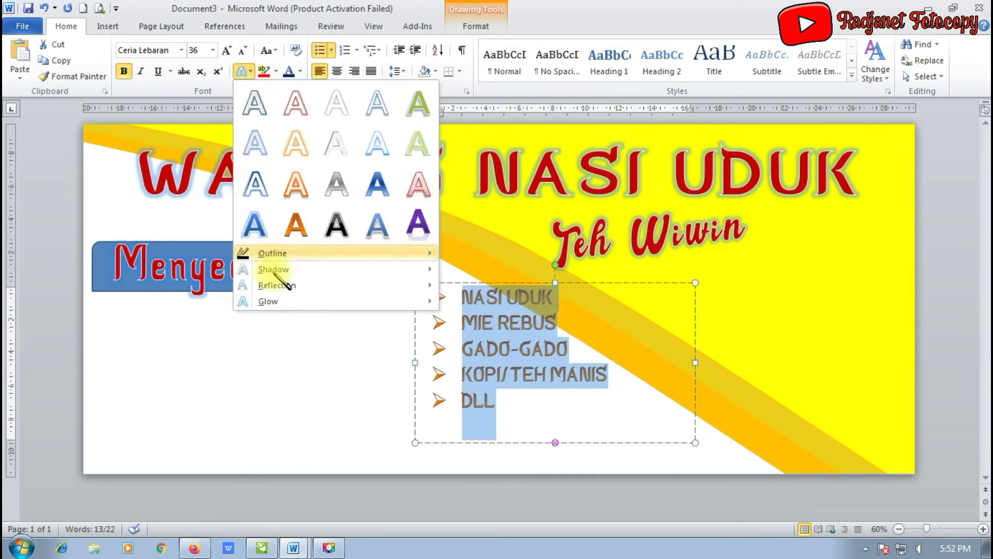
{"action": "mouse_move", "coordinate": [268, 301]}
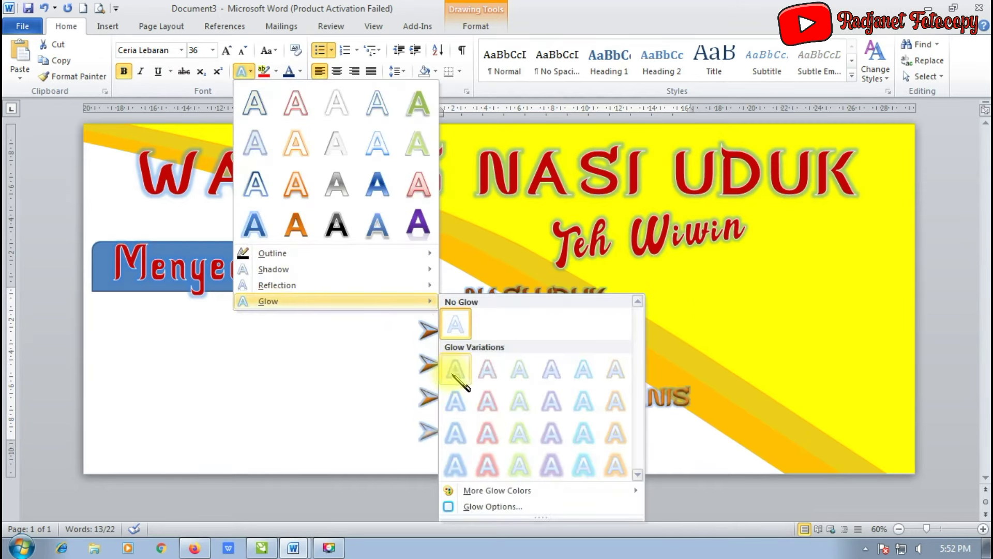
{"action": "left_click", "coordinate": [454, 369]}
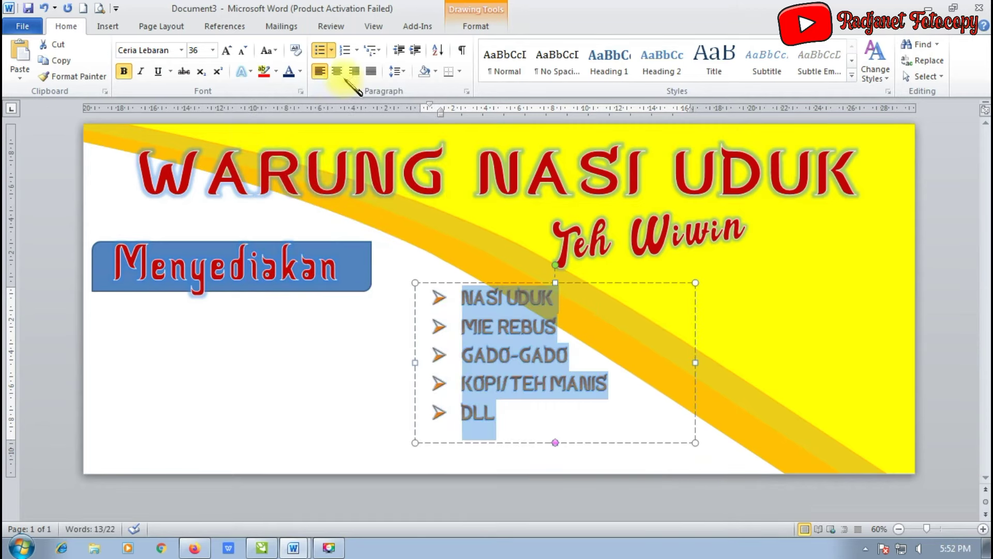
{"action": "left_click", "coordinate": [301, 72]}
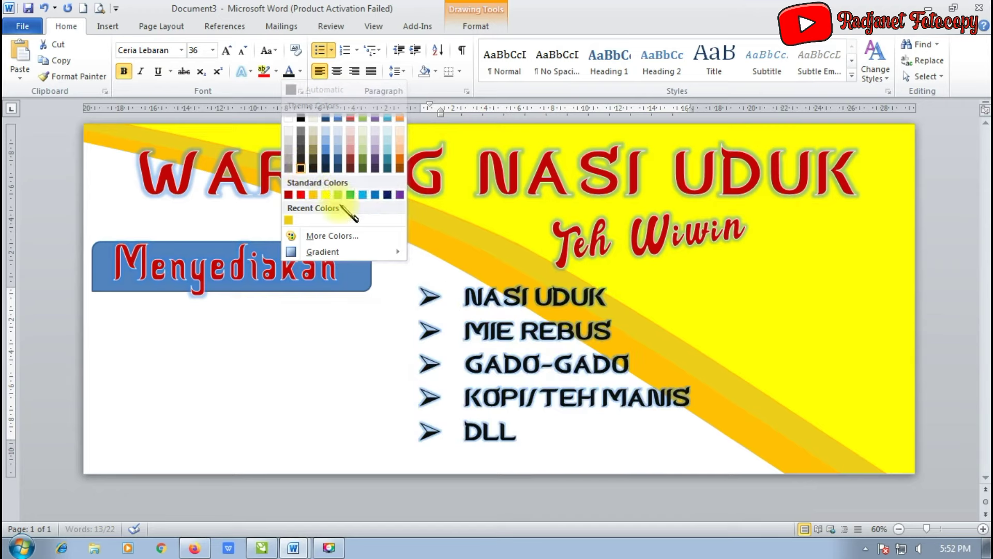
{"action": "left_click", "coordinate": [300, 166]}
Step: Create a new blank document, Document4
{"action": "left_click", "coordinate": [427, 490]}
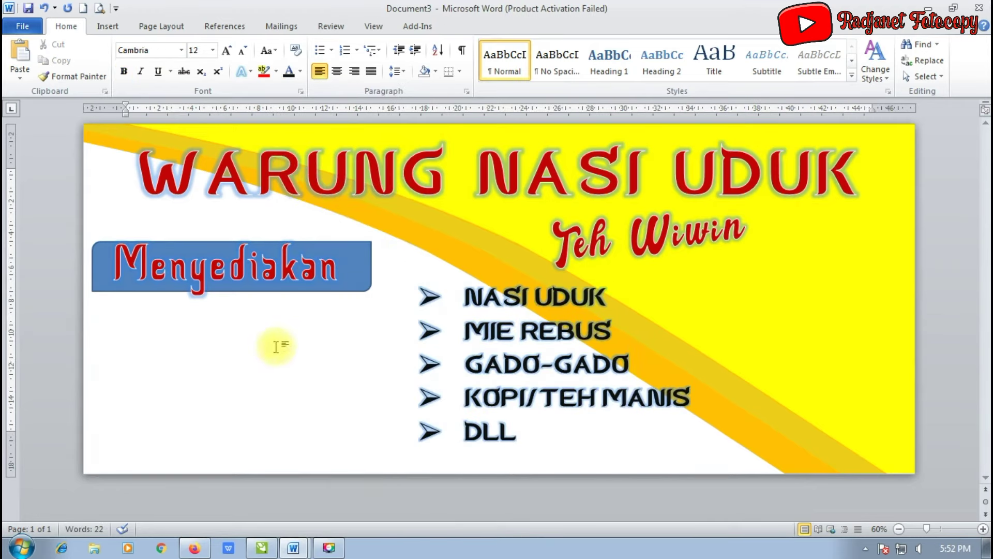
{"action": "left_click", "coordinate": [300, 550]}
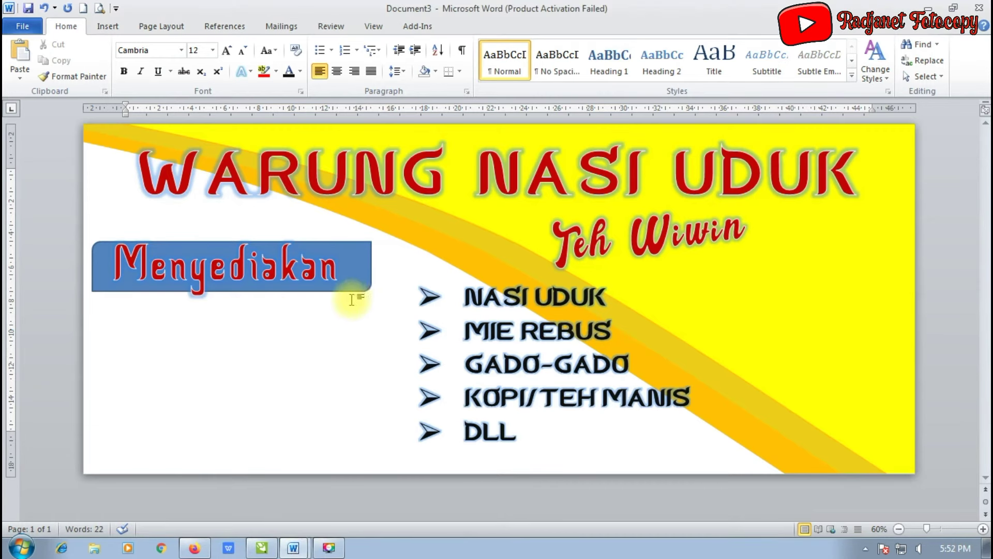
{"action": "key", "text": "ctrl+n"}
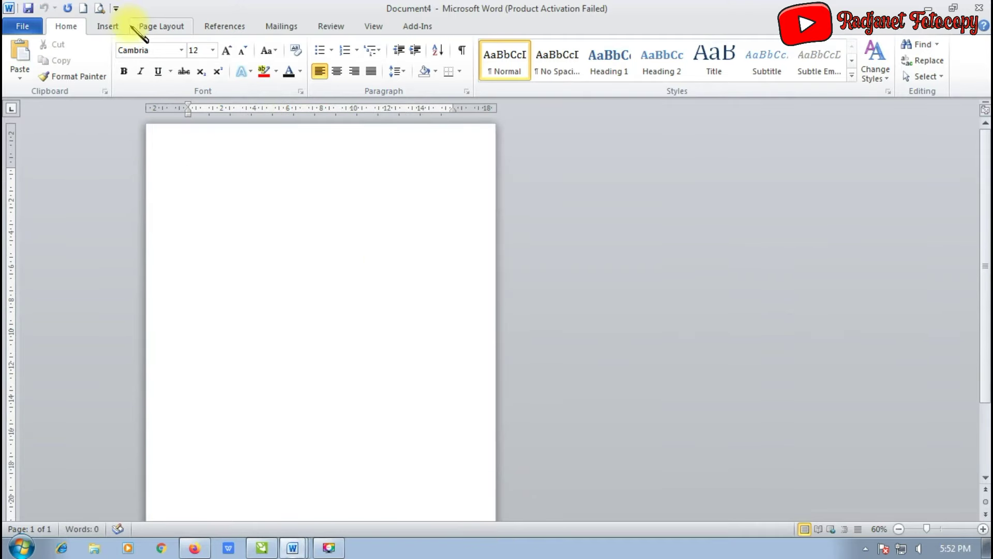
Step: Insert the nasi uduk photo from the Music library into Document4
{"action": "left_click", "coordinate": [111, 26]}
{"action": "left_click", "coordinate": [155, 54]}
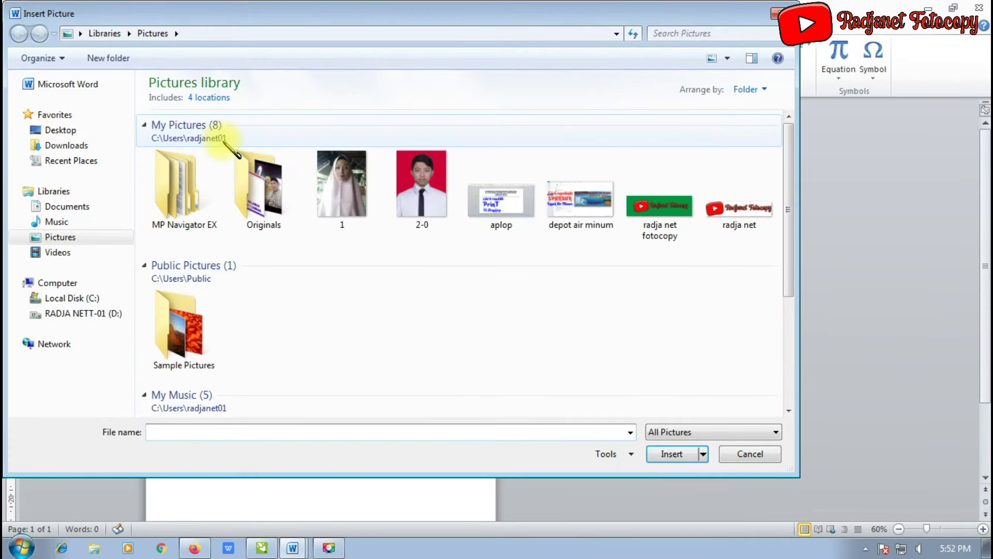
{"action": "left_click", "coordinate": [67, 222]}
{"action": "left_click", "coordinate": [567, 191]}
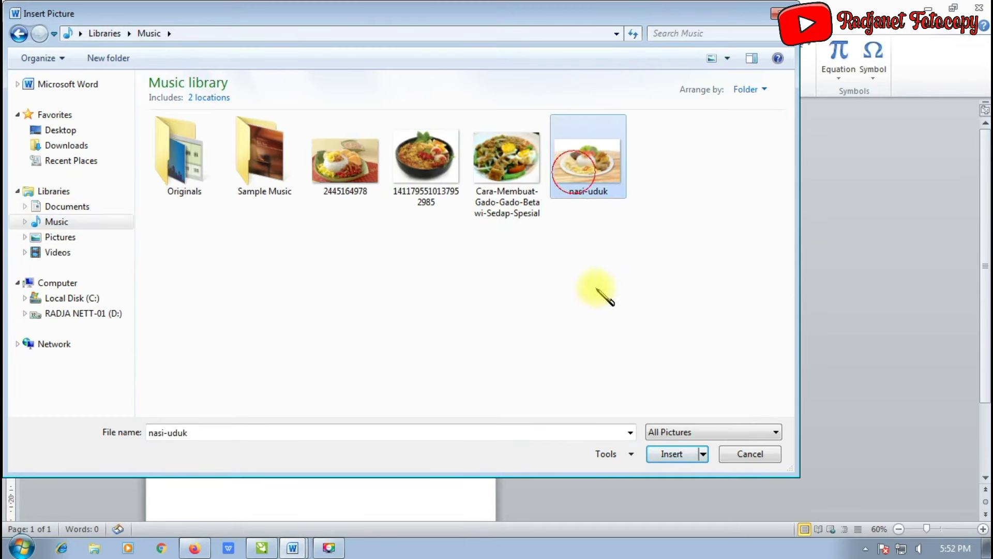
{"action": "left_click", "coordinate": [667, 457]}
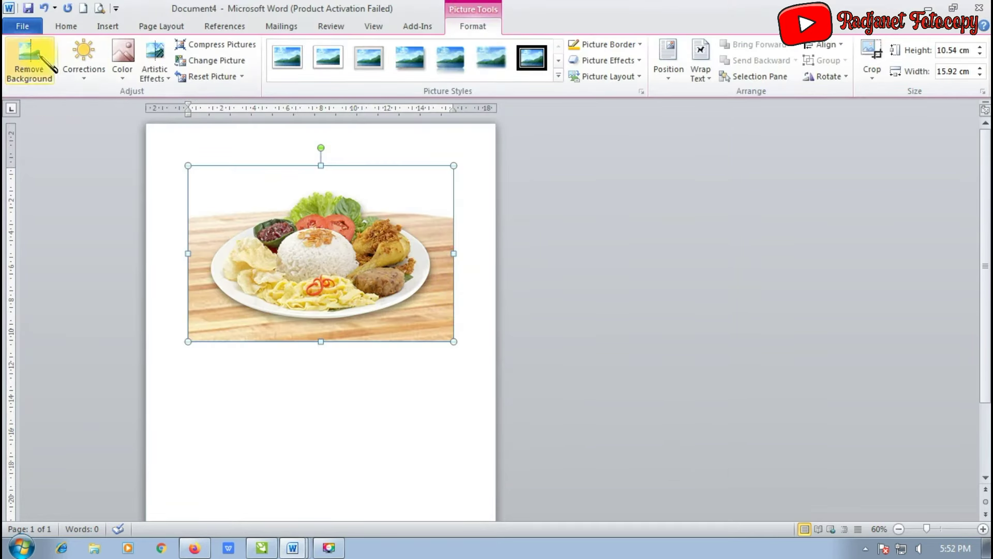
Step: Remove the photo's background, expanding the keep area to include the whole plate
{"action": "left_click", "coordinate": [29, 61]}
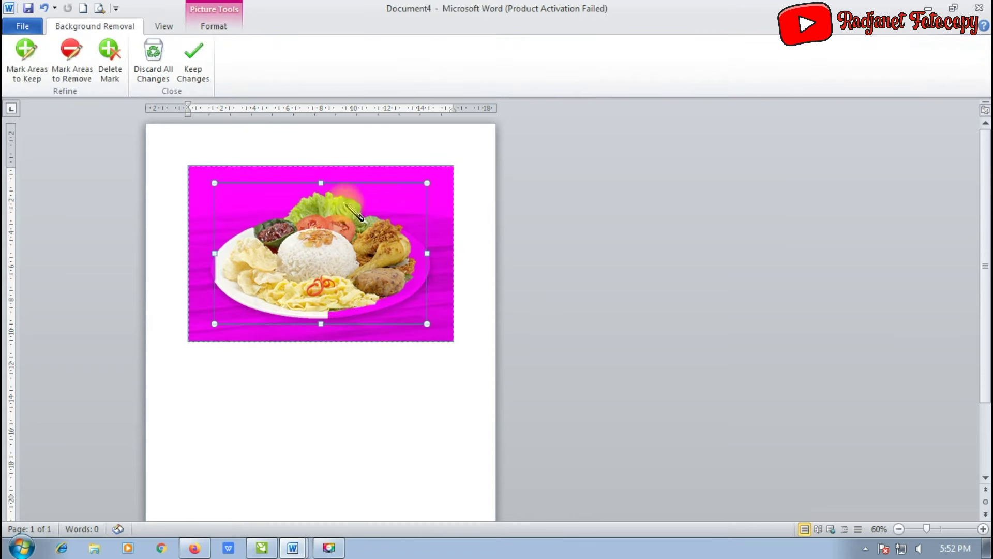
{"action": "left_click_drag", "start_coordinate": [321, 182], "coordinate": [321, 173]}
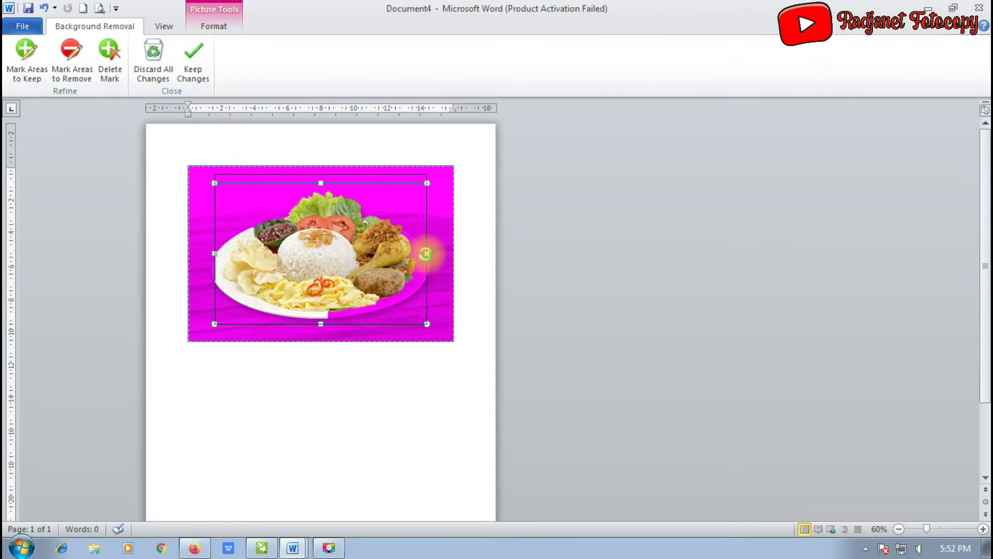
{"action": "left_click_drag", "start_coordinate": [426, 253], "coordinate": [439, 254]}
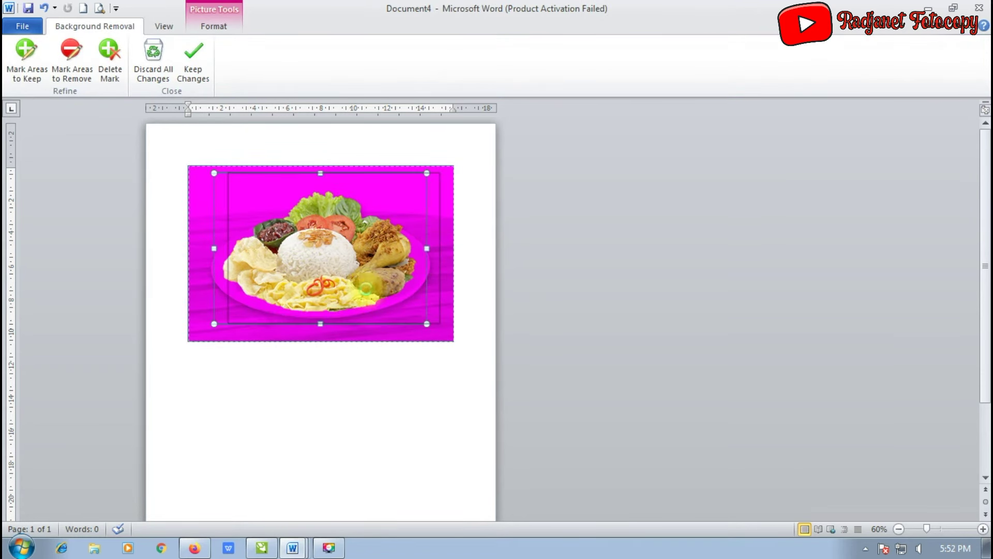
{"action": "left_click_drag", "start_coordinate": [335, 324], "coordinate": [334, 336]}
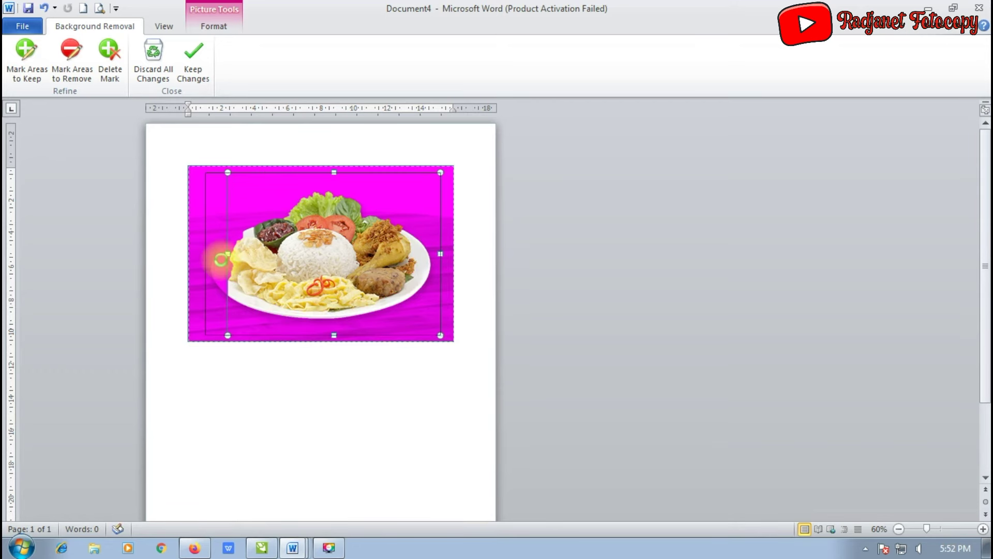
{"action": "left_click_drag", "start_coordinate": [221, 260], "coordinate": [204, 257]}
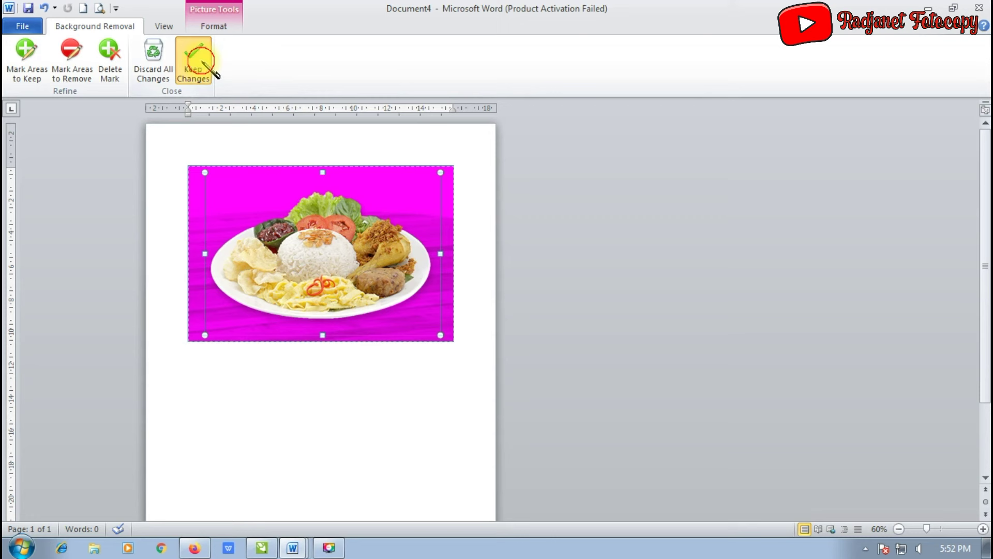
{"action": "left_click", "coordinate": [193, 61]}
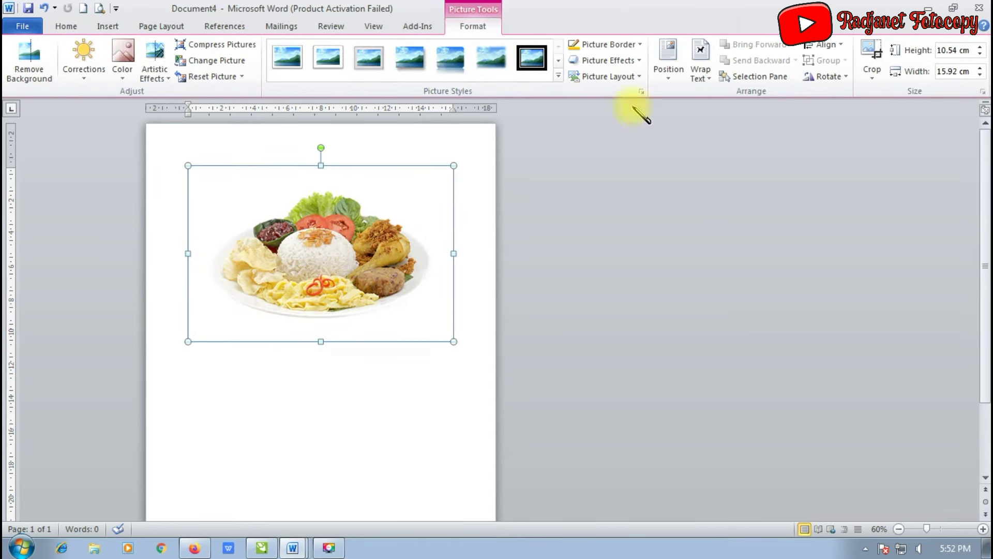
Step: Set the photo to In Front of Text, copy it, and return to Document3
{"action": "left_click", "coordinate": [701, 70]}
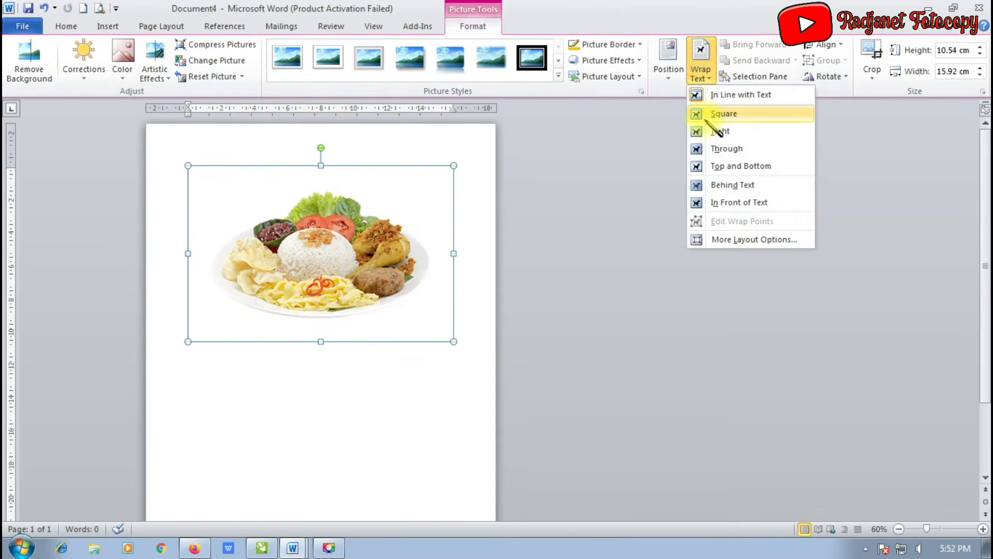
{"action": "left_click", "coordinate": [724, 202]}
{"action": "key", "text": "ctrl+c"}
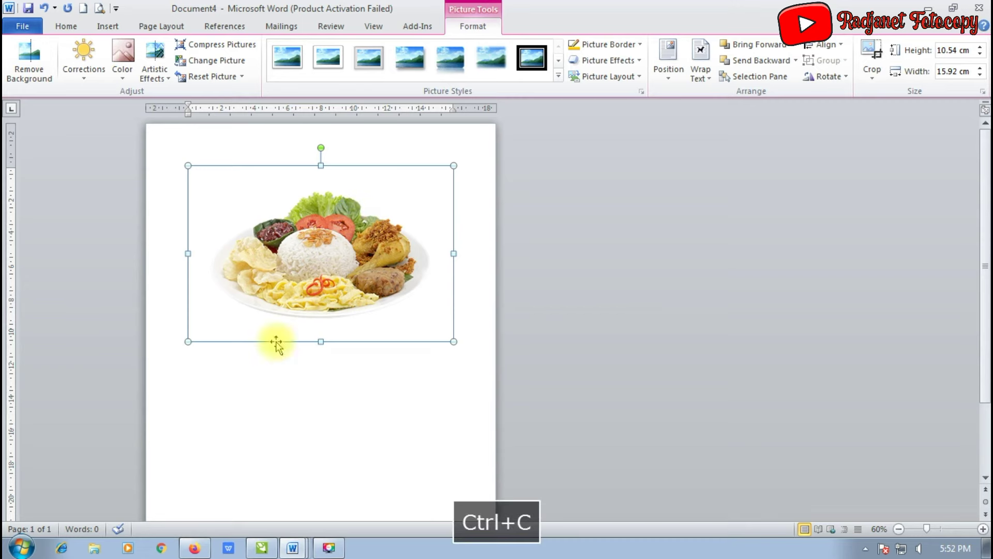
{"action": "left_click", "coordinate": [285, 541]}
{"action": "left_click", "coordinate": [266, 494]}
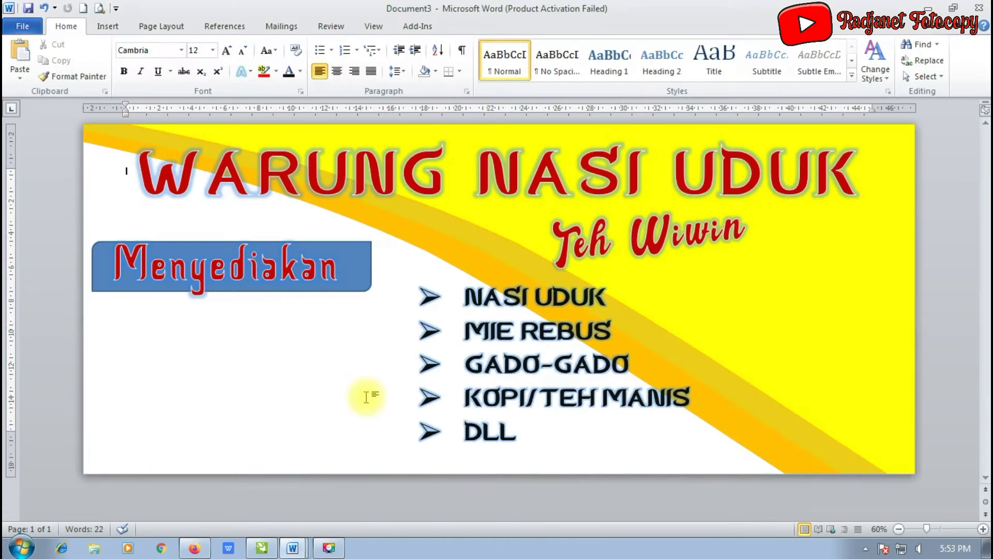
Step: Paste the nasi uduk photo under Menyediakan, give it a red glow and enlarge it
{"action": "key", "text": "ctrl+v"}
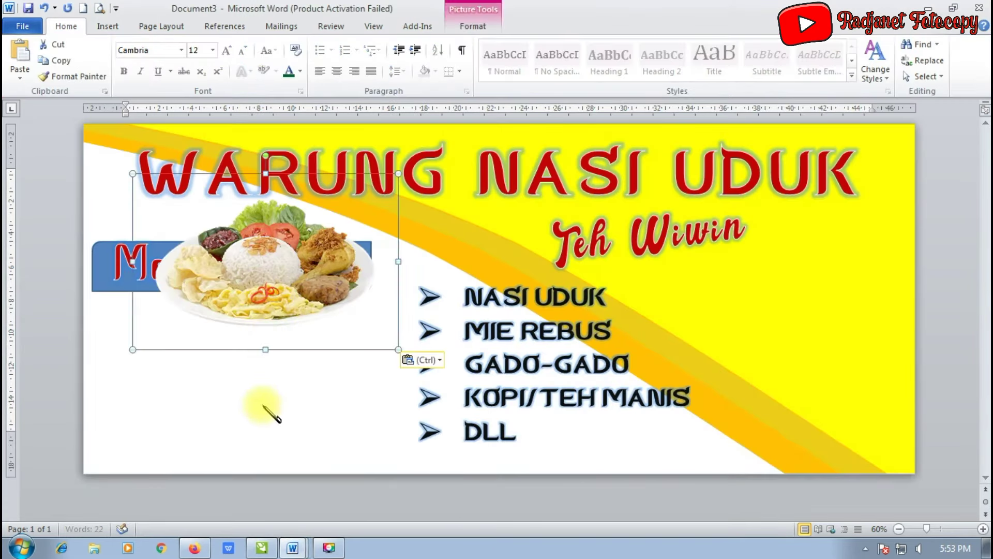
{"action": "left_click_drag", "start_coordinate": [331, 281], "coordinate": [298, 387]}
{"action": "double_click", "coordinate": [267, 386]}
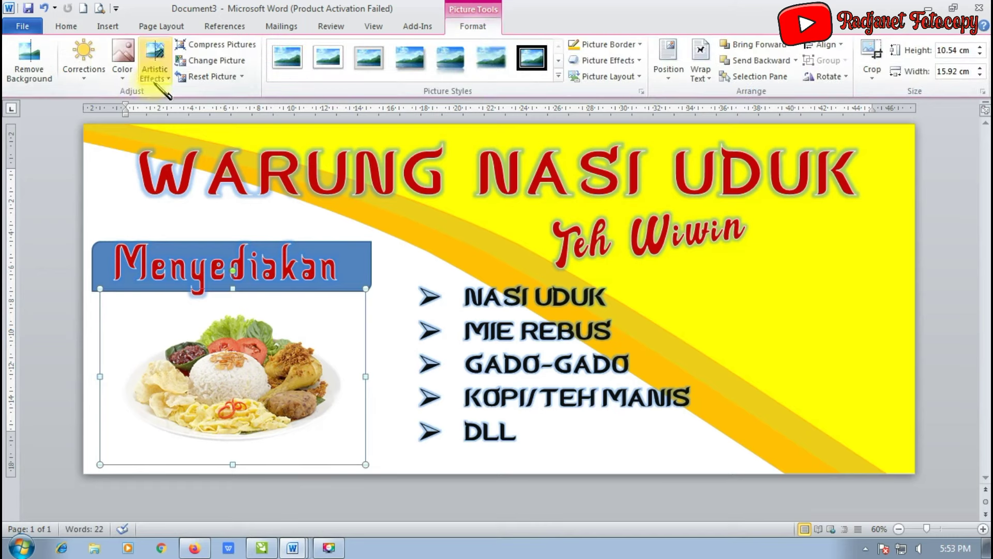
{"action": "left_click", "coordinate": [603, 60]}
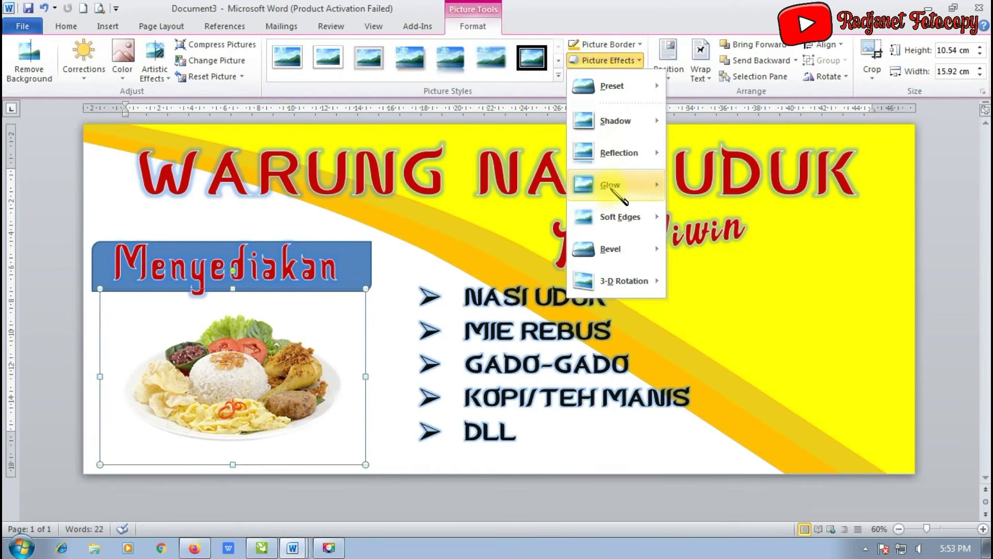
{"action": "mouse_move", "coordinate": [609, 185]}
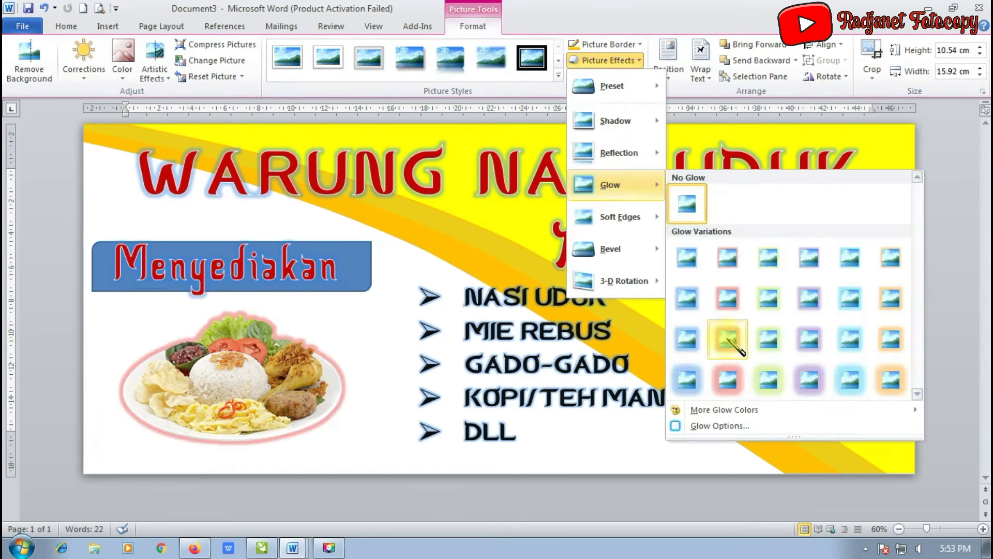
{"action": "left_click", "coordinate": [727, 339]}
{"action": "left_click_drag", "start_coordinate": [364, 290], "coordinate": [442, 237]}
{"action": "left_click_drag", "start_coordinate": [347, 335], "coordinate": [329, 345]}
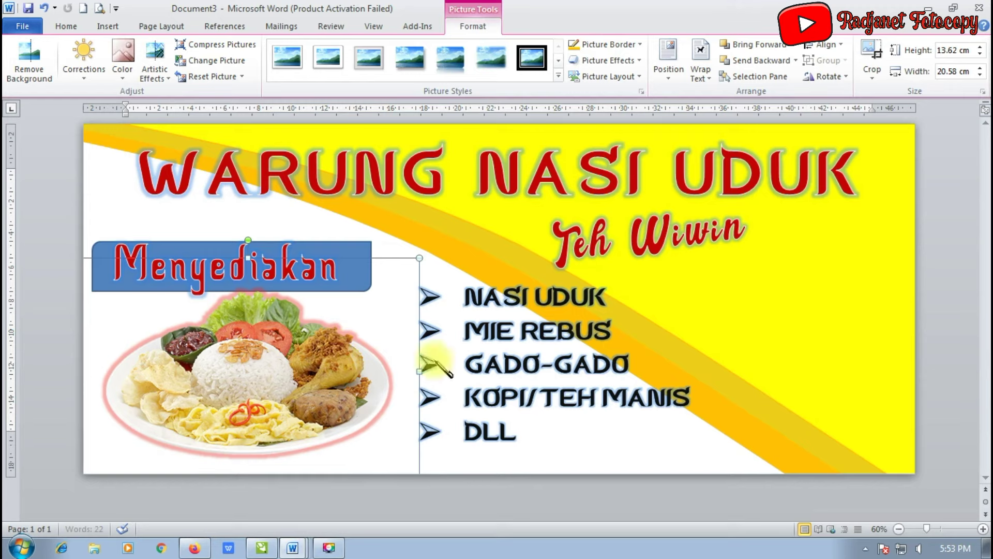
Step: Delete the original nasi uduk photo from Document4
{"action": "left_click", "coordinate": [715, 343]}
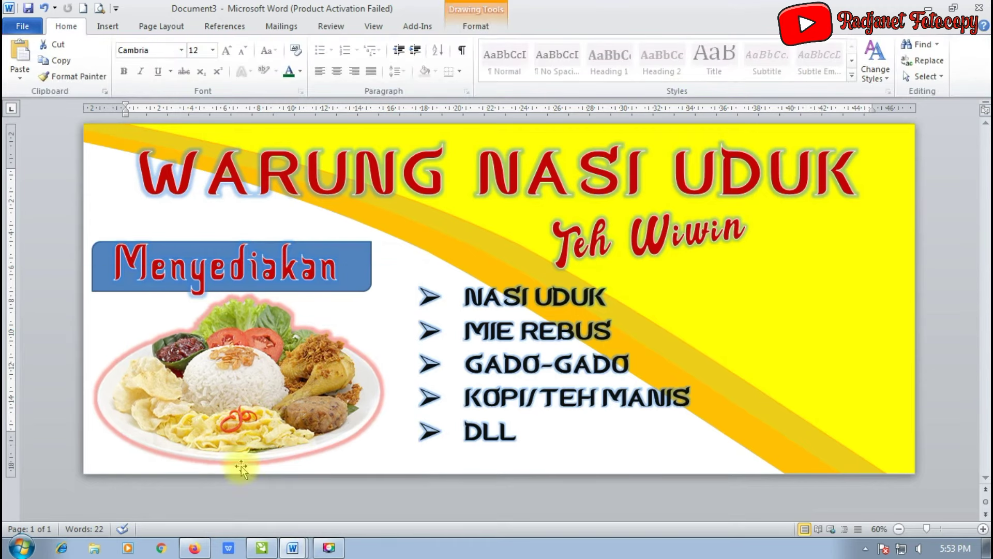
{"action": "left_click", "coordinate": [290, 550]}
{"action": "left_click", "coordinate": [266, 516]}
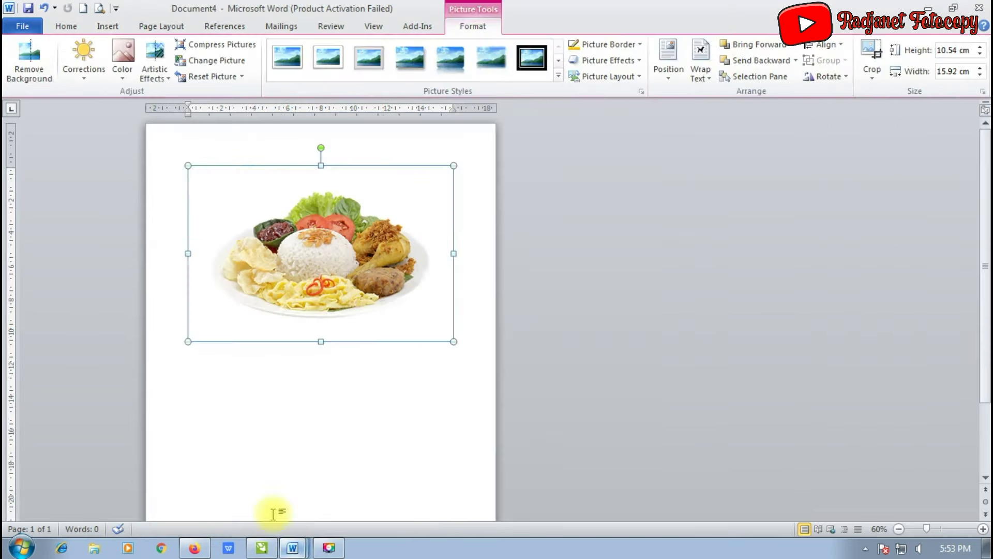
{"action": "key", "text": "Delete"}
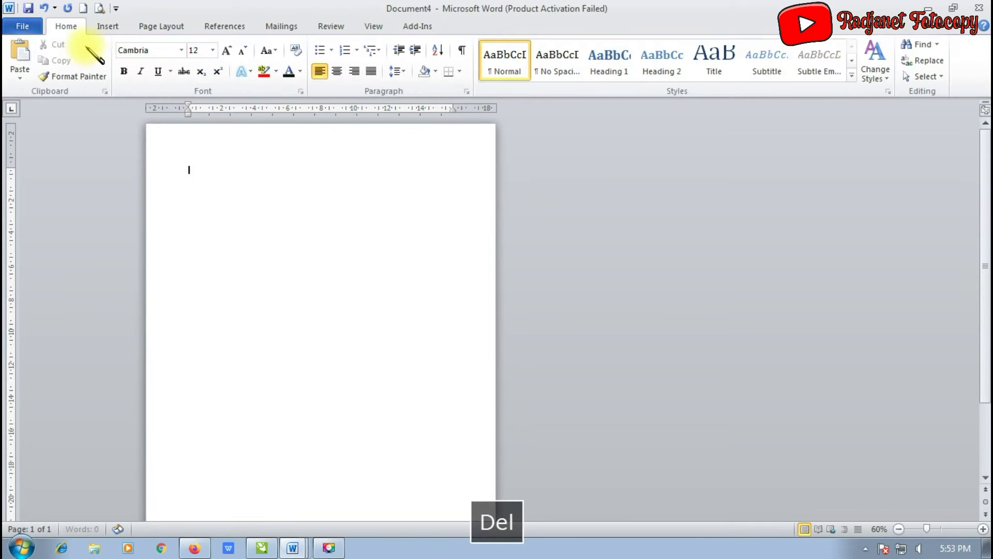
Step: Insert the noodle-bowl photo from the Music library into Document4
{"action": "left_click", "coordinate": [119, 26]}
{"action": "left_click", "coordinate": [156, 50]}
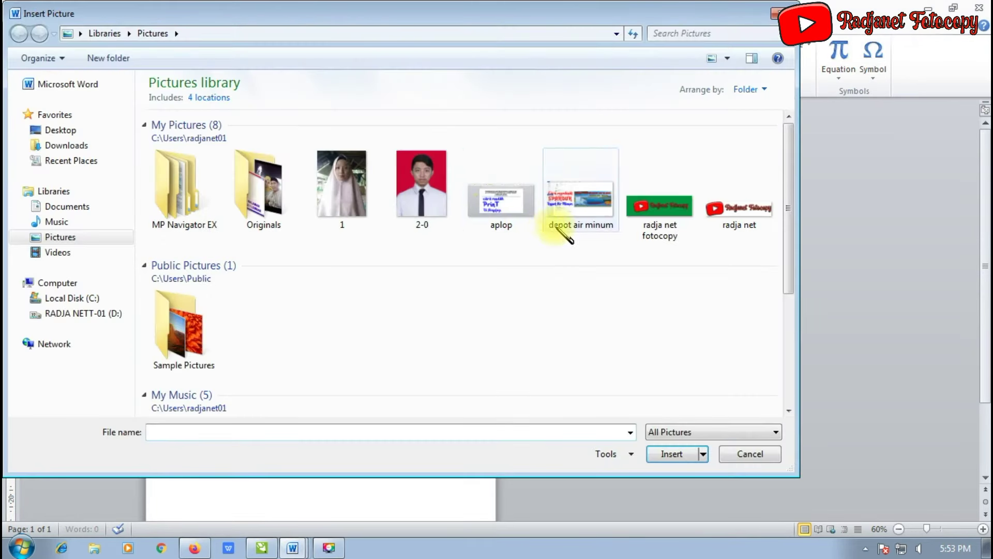
{"action": "left_click", "coordinate": [57, 222]}
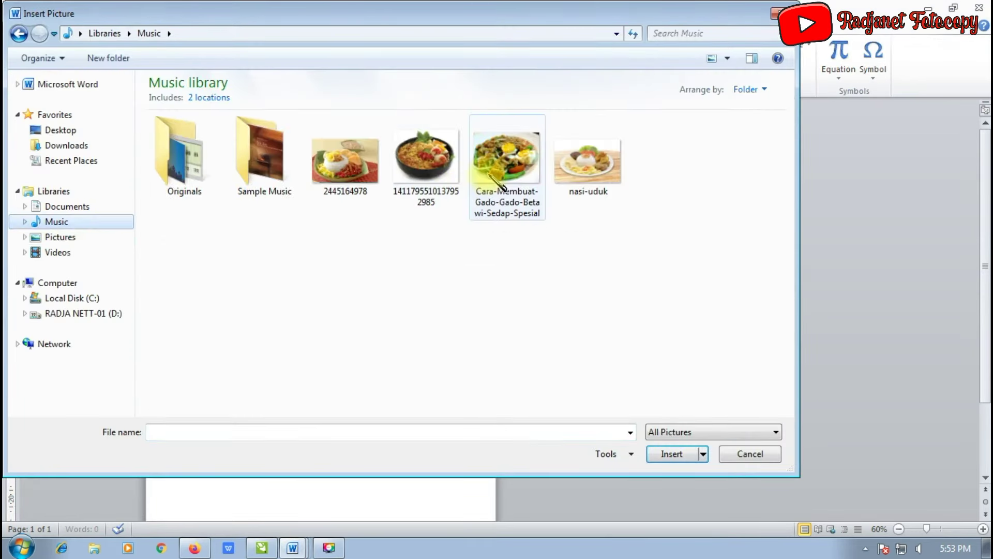
{"action": "left_click", "coordinate": [429, 154]}
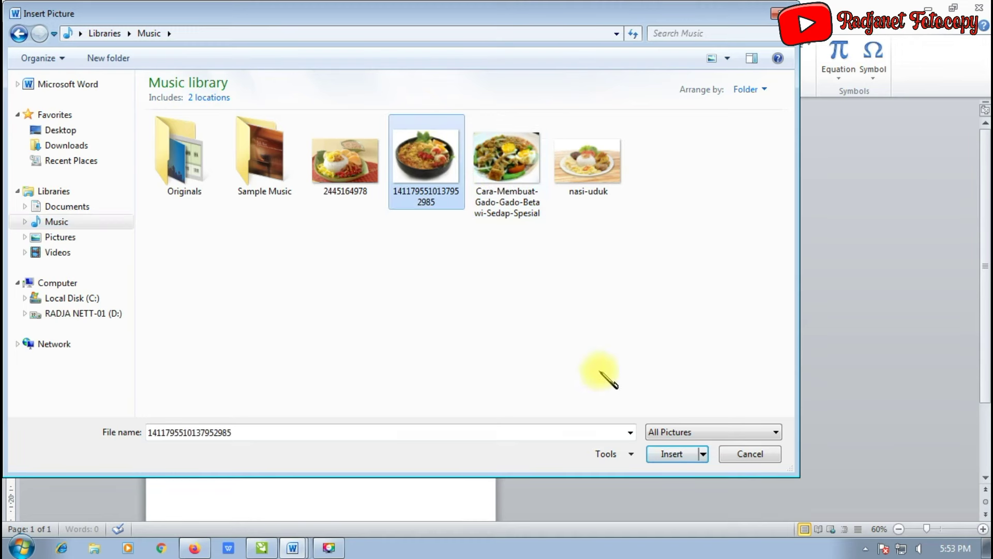
{"action": "left_click", "coordinate": [673, 454]}
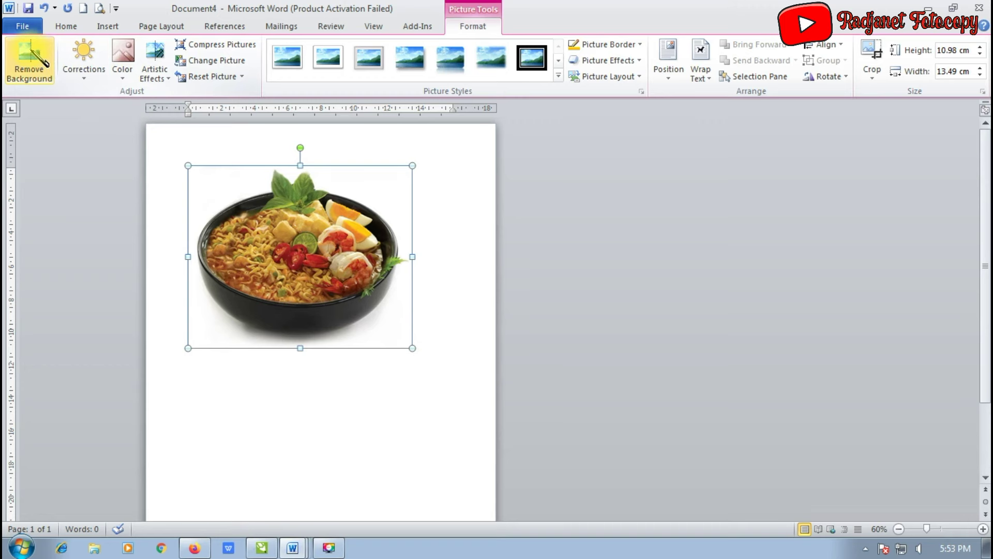
Step: Remove the noodle photo's background, widening the keep area up to the basil leaves
{"action": "left_click", "coordinate": [33, 58]}
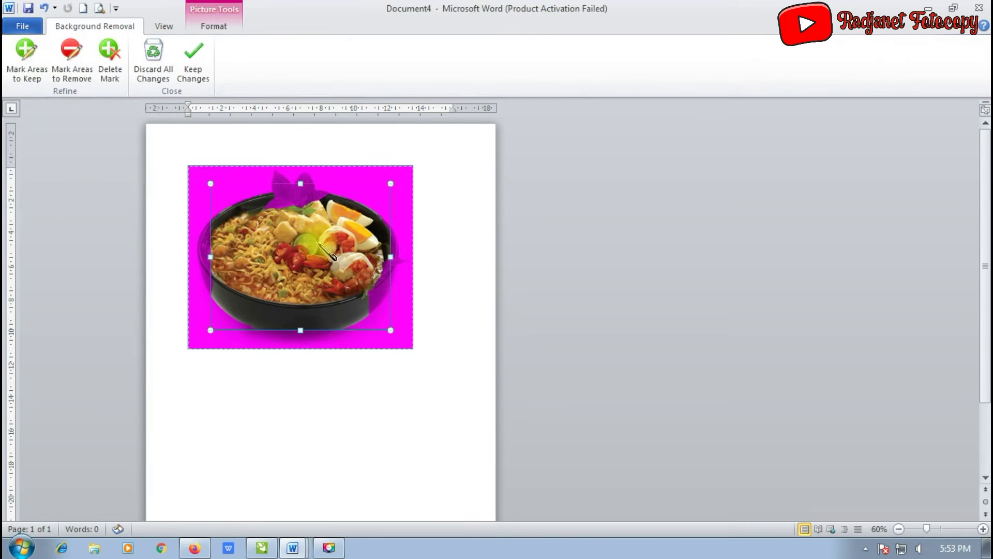
{"action": "left_click", "coordinate": [396, 261]}
{"action": "left_click_drag", "start_coordinate": [408, 264], "coordinate": [409, 263]}
{"action": "left_click_drag", "start_coordinate": [211, 257], "coordinate": [188, 257]}
{"action": "left_click_drag", "start_coordinate": [298, 183], "coordinate": [299, 167]}
{"action": "left_click_drag", "start_coordinate": [299, 346], "coordinate": [299, 331]}
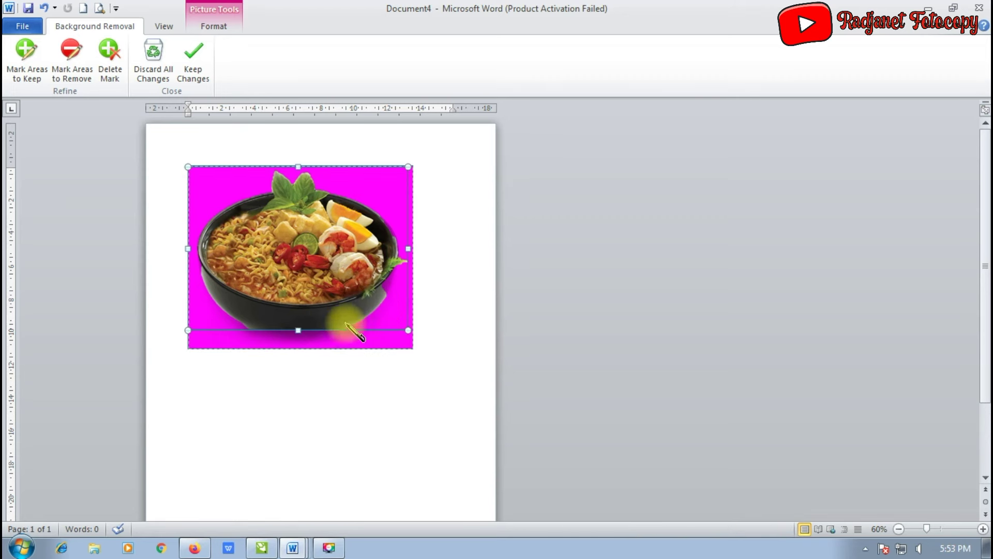
{"action": "left_click", "coordinate": [421, 357]}
Step: Refine the removal to keep the whole bowl and its right edge, then copy the photo
{"action": "double_click", "coordinate": [347, 334]}
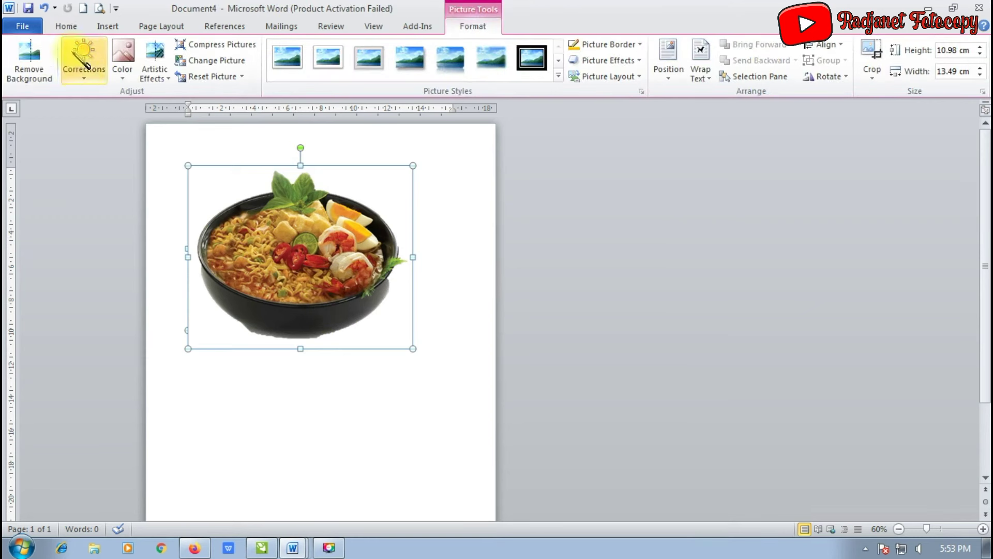
{"action": "left_click", "coordinate": [27, 55]}
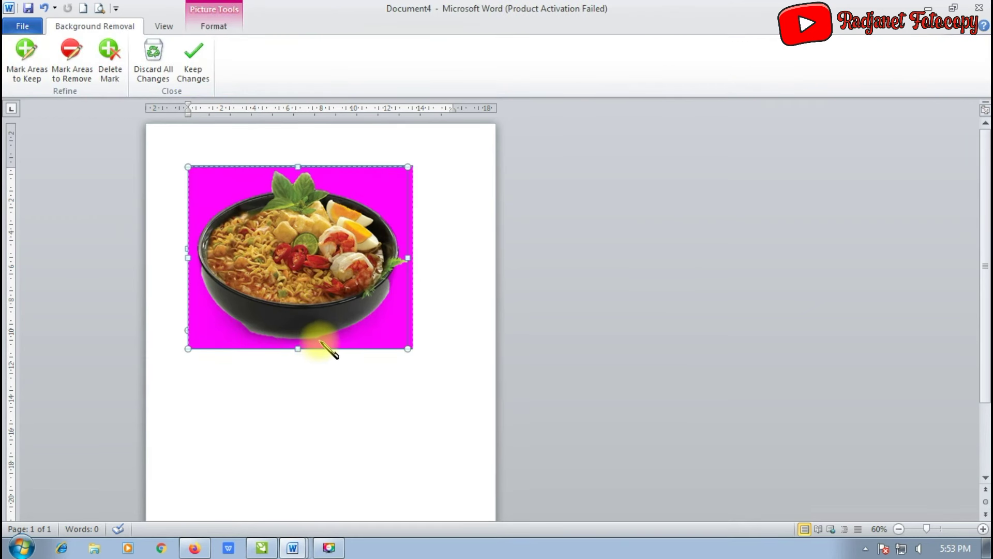
{"action": "key", "text": "ctrl+z"}
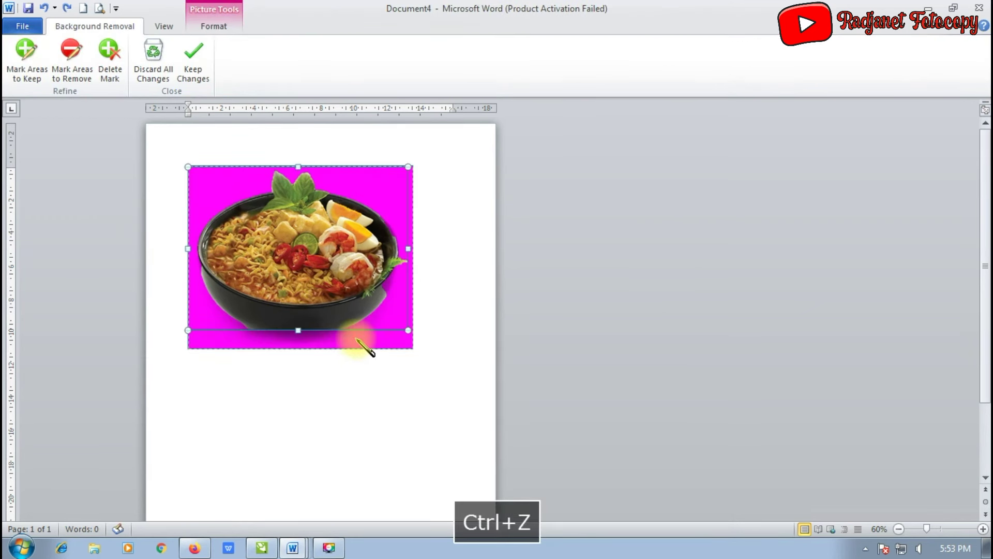
{"action": "left_click", "coordinate": [299, 333]}
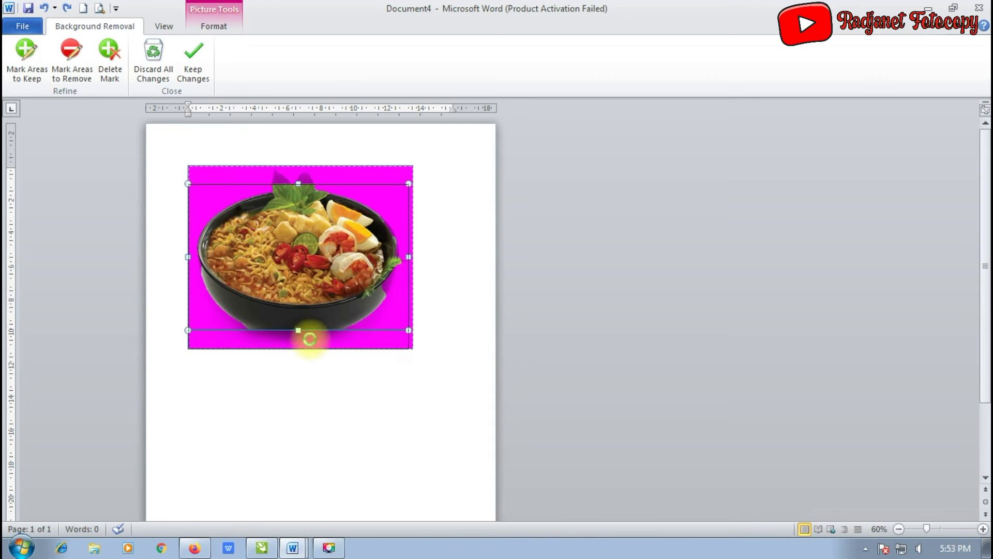
{"action": "left_click_drag", "start_coordinate": [310, 340], "coordinate": [309, 349]}
{"action": "left_click_drag", "start_coordinate": [298, 183], "coordinate": [341, 140]}
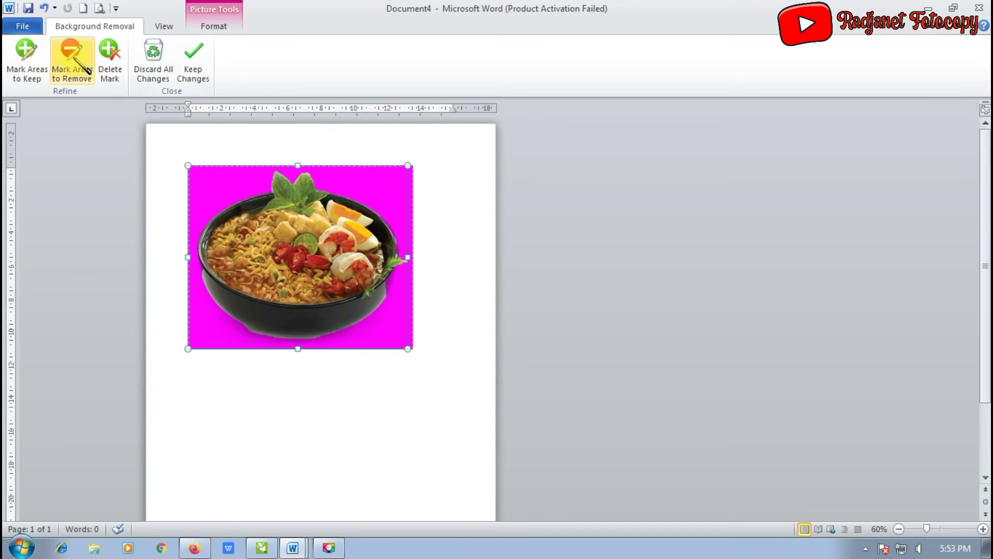
{"action": "left_click", "coordinate": [27, 60]}
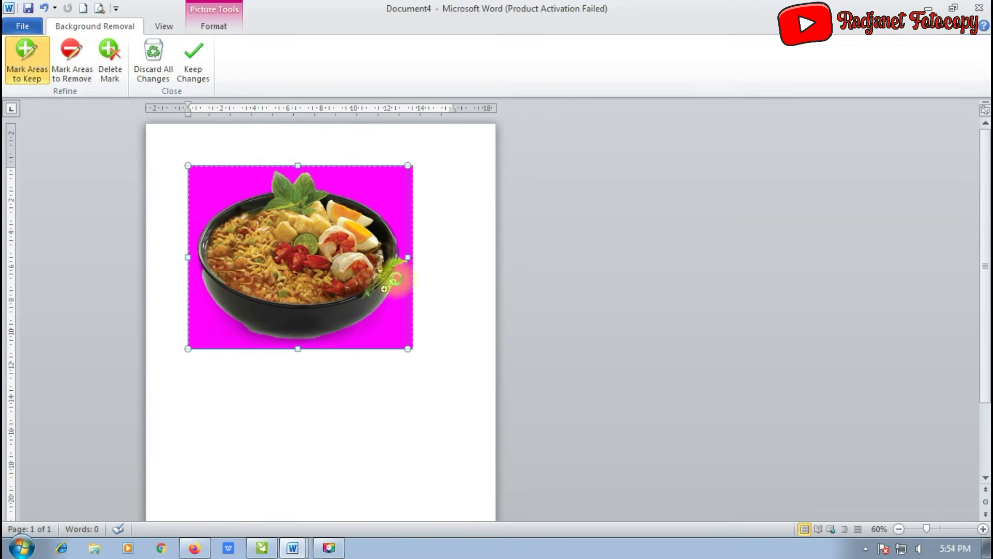
{"action": "left_click_drag", "start_coordinate": [395, 274], "coordinate": [396, 254]}
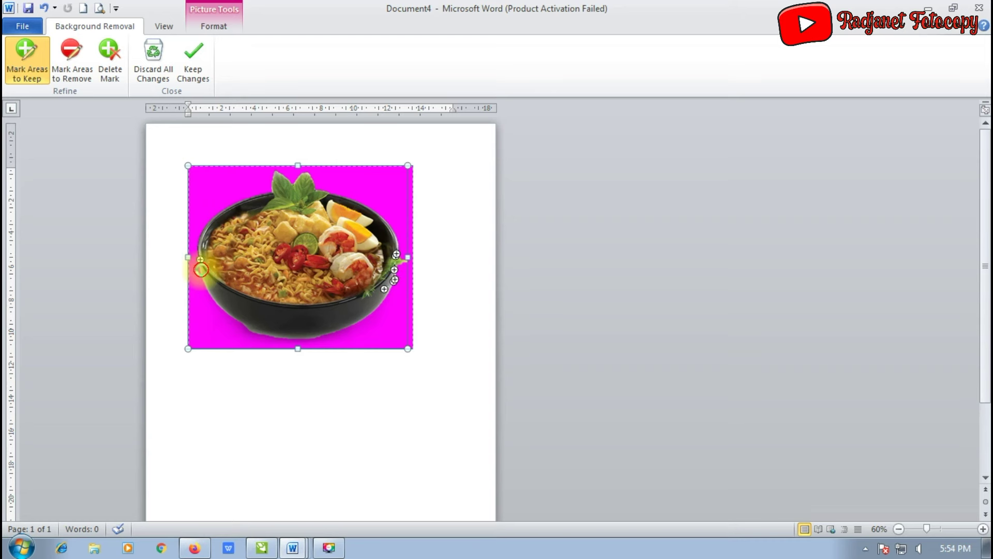
{"action": "left_click", "coordinate": [193, 60]}
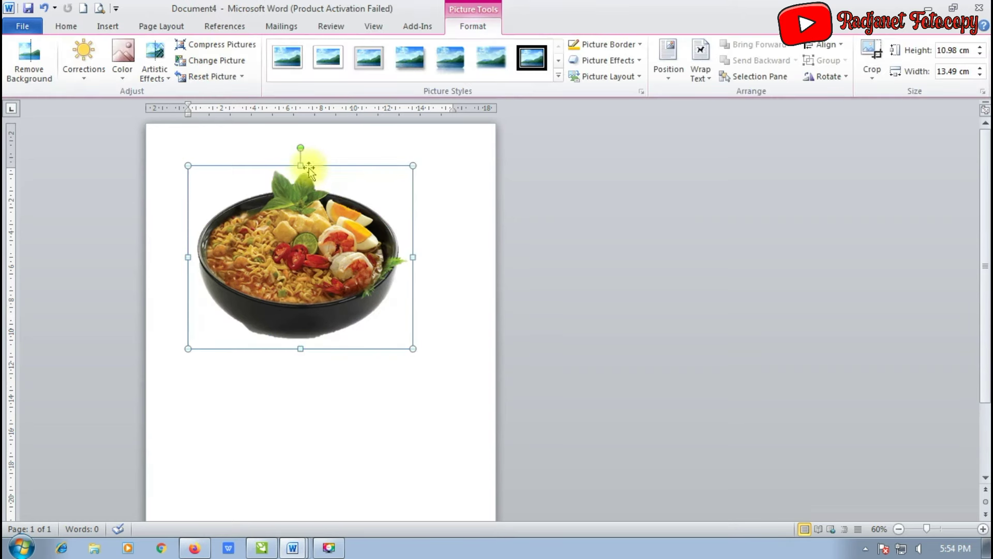
{"action": "key", "text": "ctrl+c"}
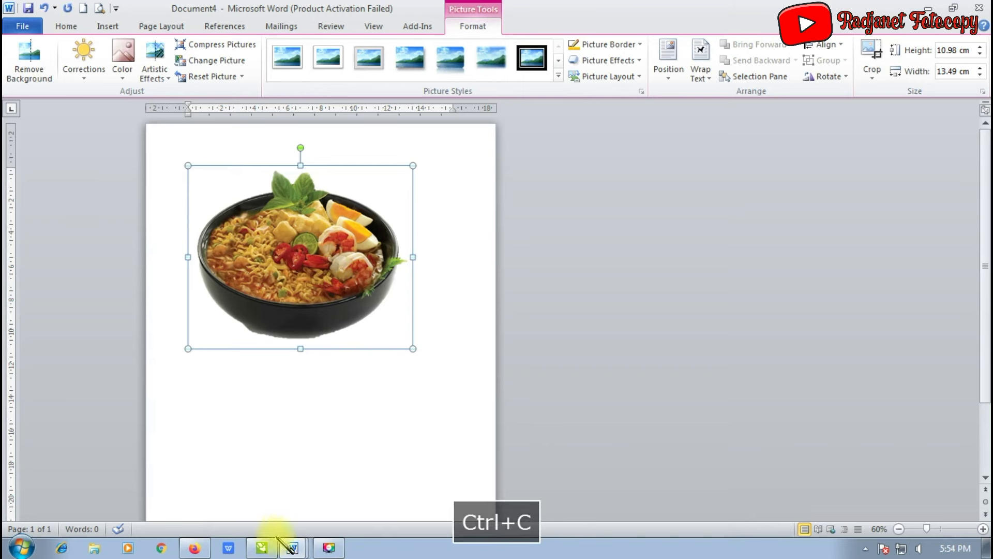
Step: Paste the noodle bowl photo into the banner document and set it In Front of Text
{"action": "left_click", "coordinate": [292, 547]}
{"action": "left_click", "coordinate": [258, 493]}
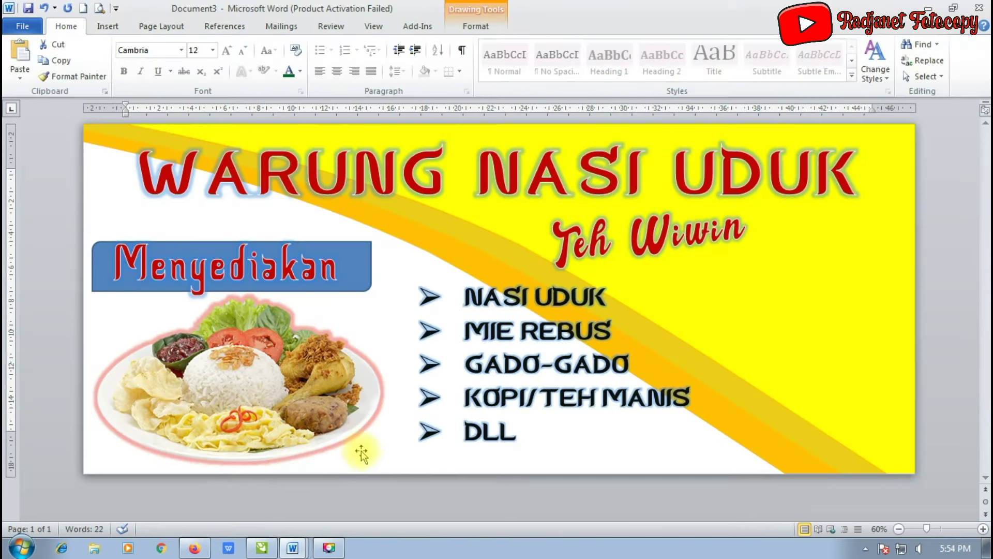
{"action": "key", "text": "ctrl+v"}
{"action": "double_click", "coordinate": [261, 218]}
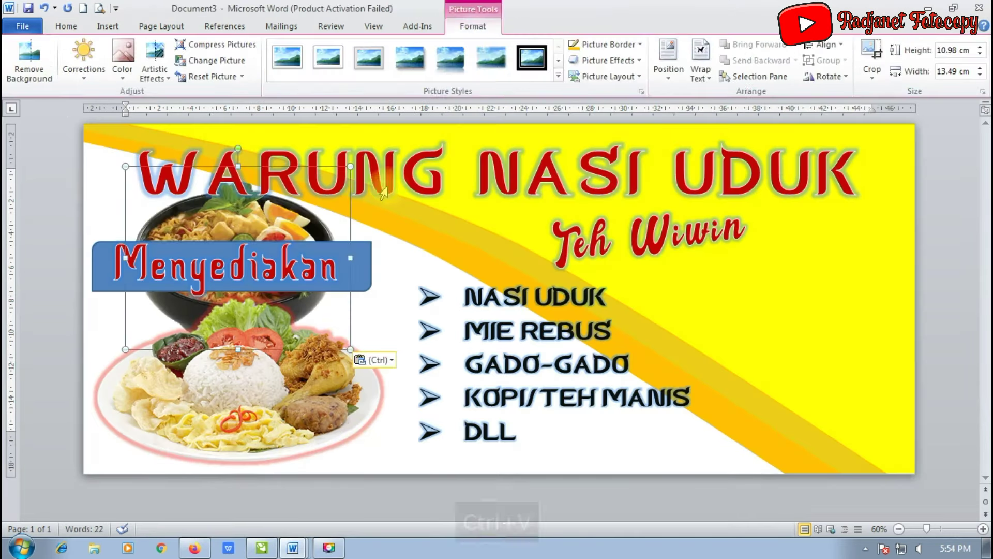
{"action": "left_click", "coordinate": [700, 76]}
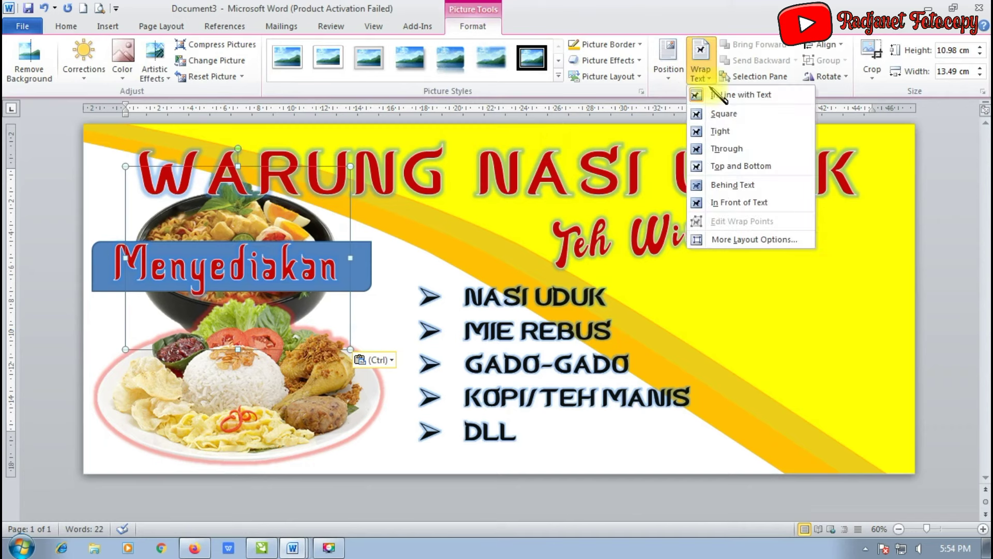
{"action": "left_click", "coordinate": [734, 203]}
Step: Move the noodle bowl to the banner's right side, shrink it slightly and add a glow
{"action": "left_click_drag", "start_coordinate": [266, 246], "coordinate": [828, 321]}
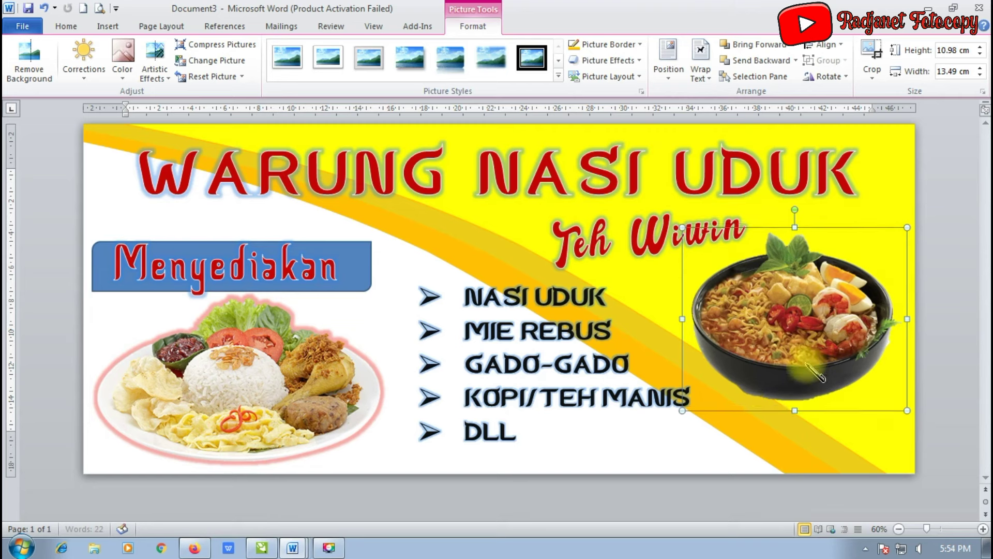
{"action": "left_click_drag", "start_coordinate": [709, 381], "coordinate": [709, 383]}
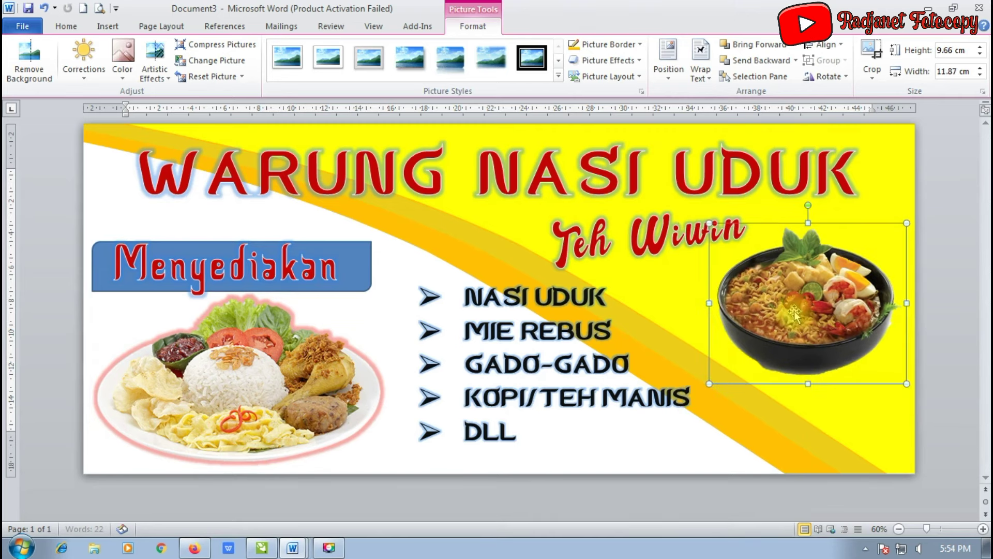
{"action": "left_click", "coordinate": [606, 60]}
{"action": "mouse_move", "coordinate": [611, 185]}
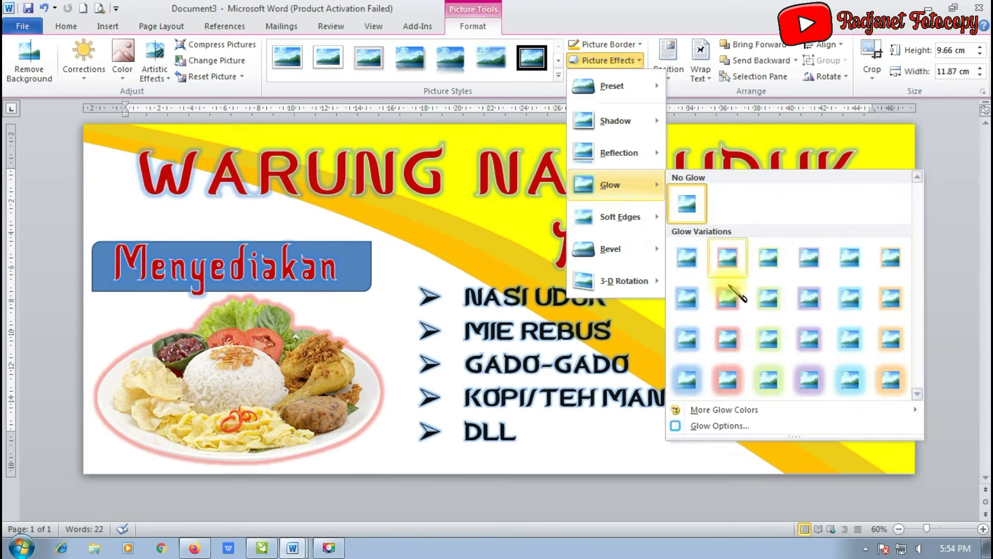
{"action": "left_click", "coordinate": [729, 296]}
{"action": "left_click", "coordinate": [838, 414]}
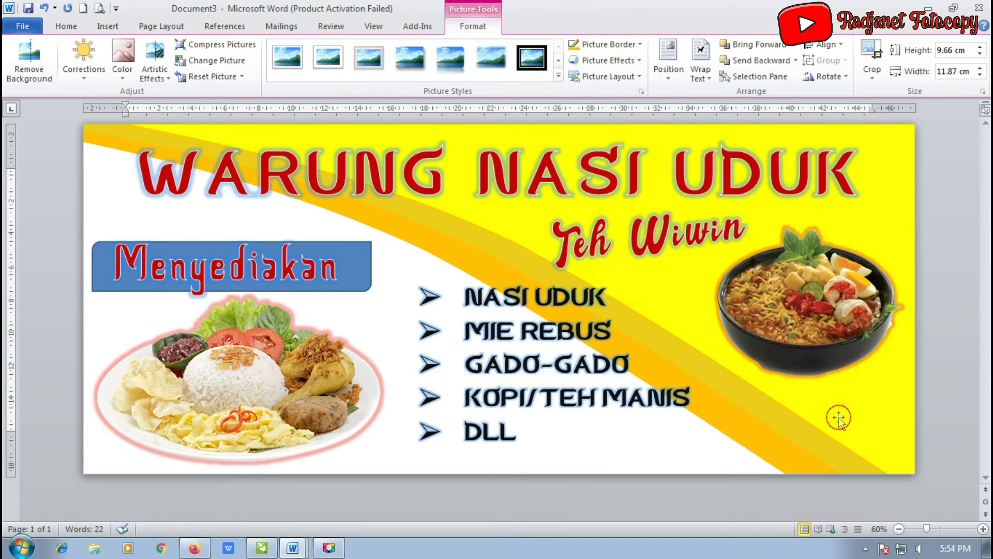
{"action": "left_click", "coordinate": [293, 547]}
{"action": "left_click", "coordinate": [300, 517]}
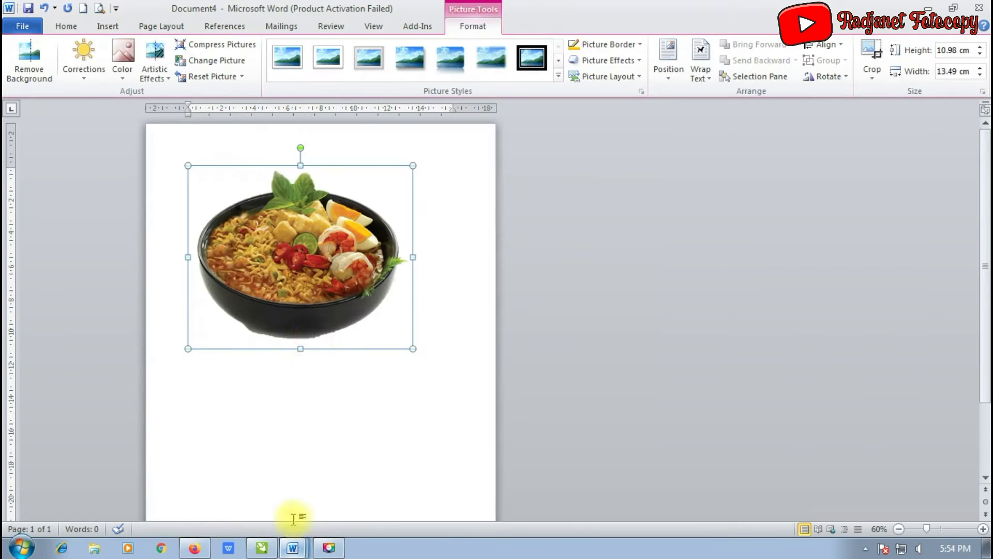
Step: In the spare document, replace the noodle bowl with the gado-gado picture from the Music library
{"action": "key", "text": "Delete"}
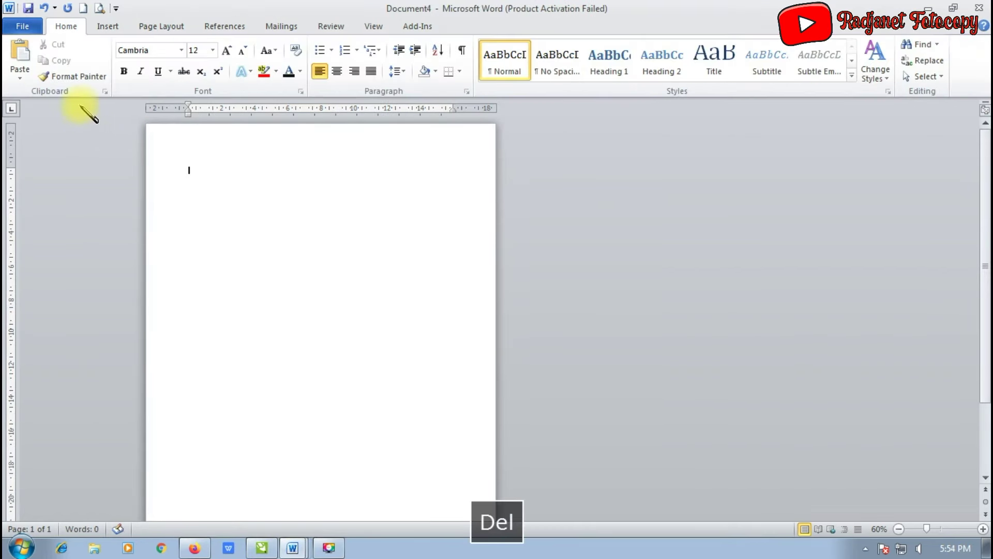
{"action": "left_click", "coordinate": [113, 24]}
{"action": "left_click", "coordinate": [155, 55]}
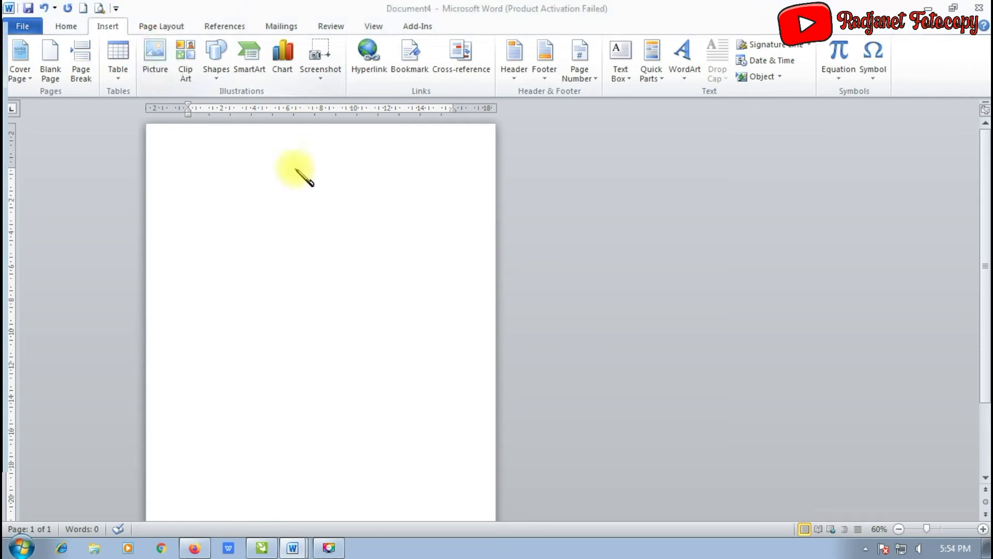
{"action": "left_click", "coordinate": [56, 221]}
{"action": "left_click", "coordinate": [580, 164]}
{"action": "left_click", "coordinate": [513, 167]}
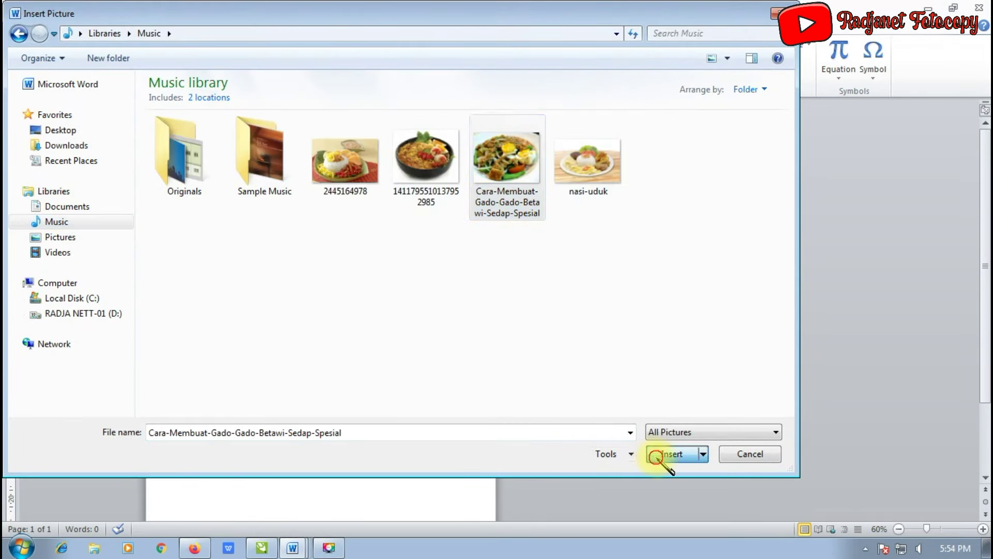
{"action": "left_click", "coordinate": [665, 453]}
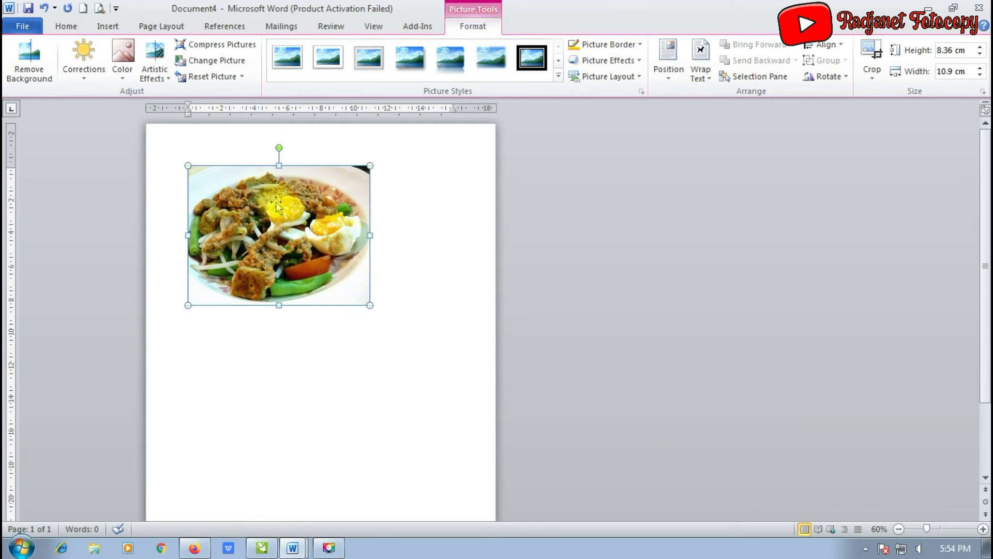
Step: Crop the gado-gado picture to an oval shape and copy it to the banner document
{"action": "left_click", "coordinate": [873, 75]}
{"action": "mouse_move", "coordinate": [909, 110]}
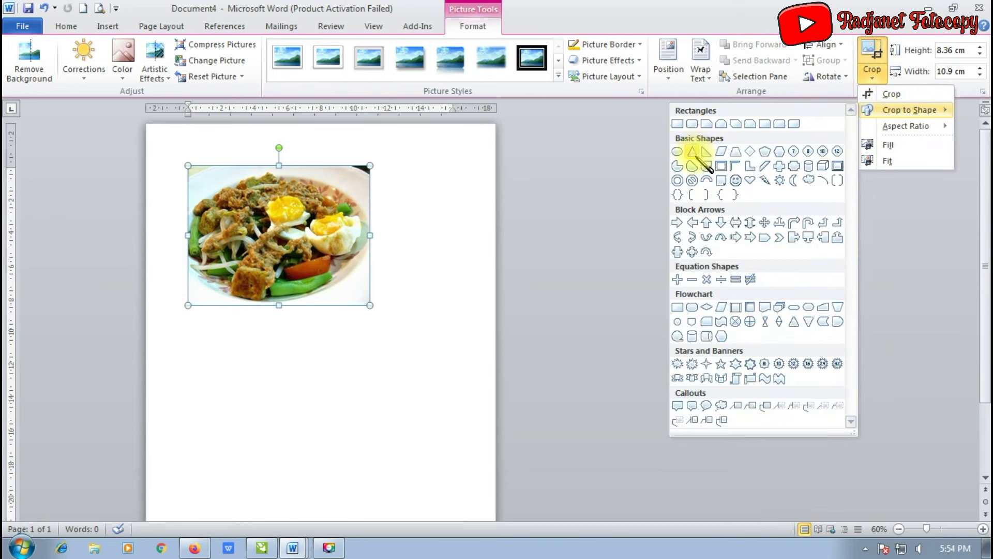
{"action": "left_click", "coordinate": [677, 151]}
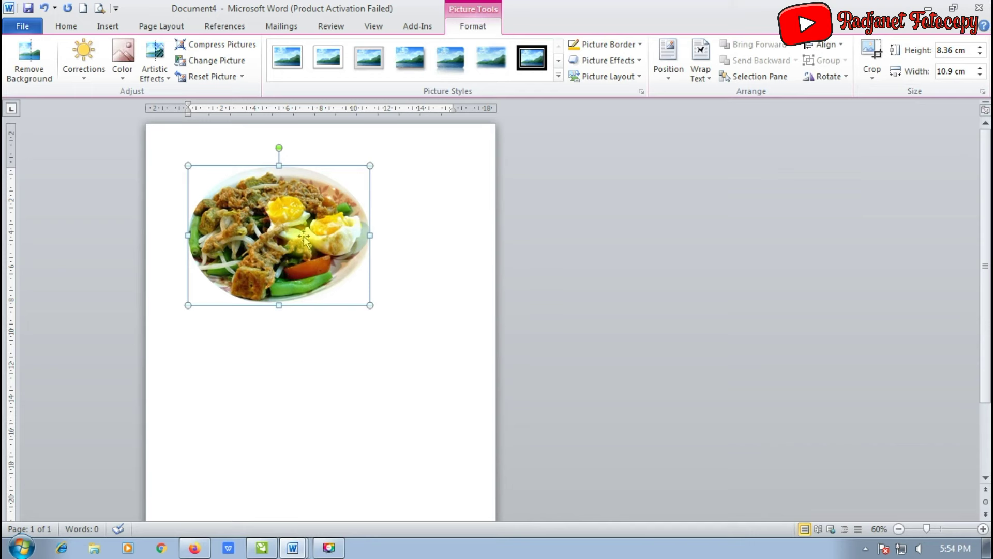
{"action": "key", "text": "ctrl+c"}
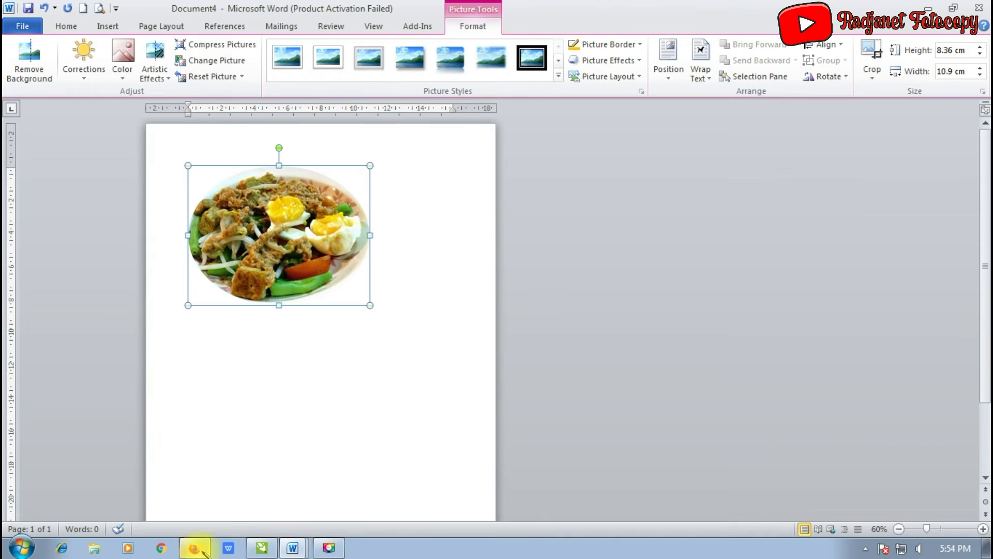
{"action": "left_click", "coordinate": [293, 549]}
{"action": "left_click", "coordinate": [262, 492]}
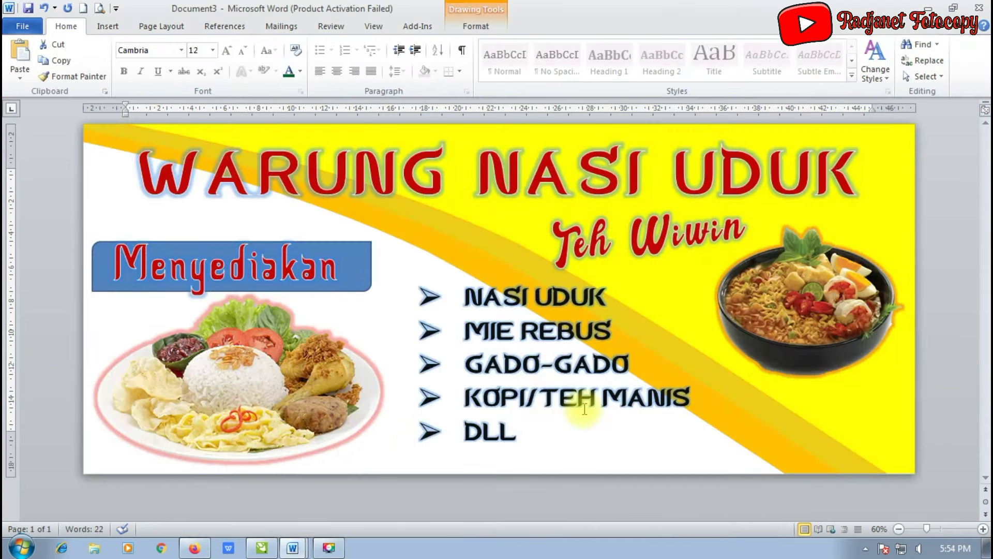
Step: Paste the oval gado-gado photo In Front of Text at the banner's bottom-right corner with a glow
{"action": "key", "text": "ctrl+v"}
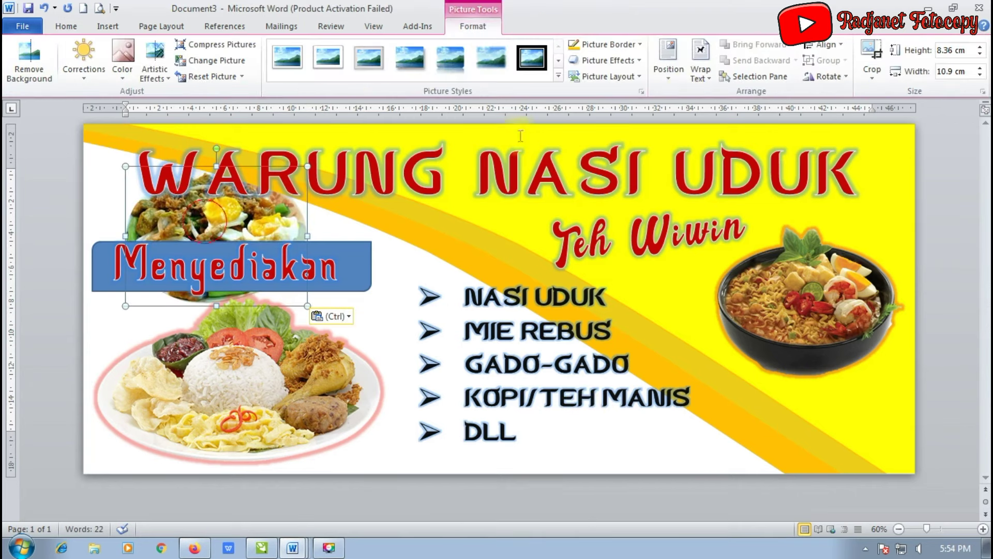
{"action": "left_click", "coordinate": [691, 77]}
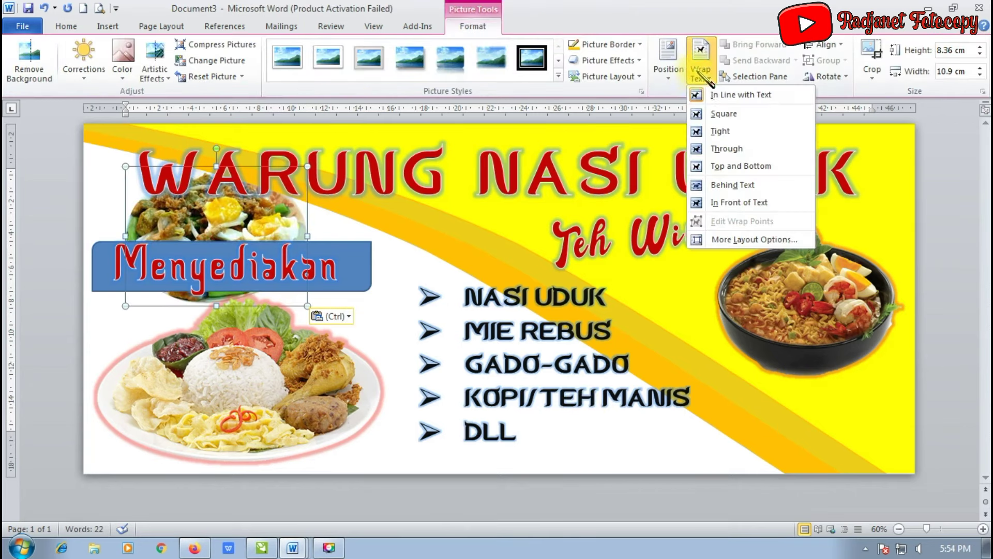
{"action": "left_click", "coordinate": [713, 202]}
{"action": "left_click_drag", "start_coordinate": [214, 229], "coordinate": [886, 430]}
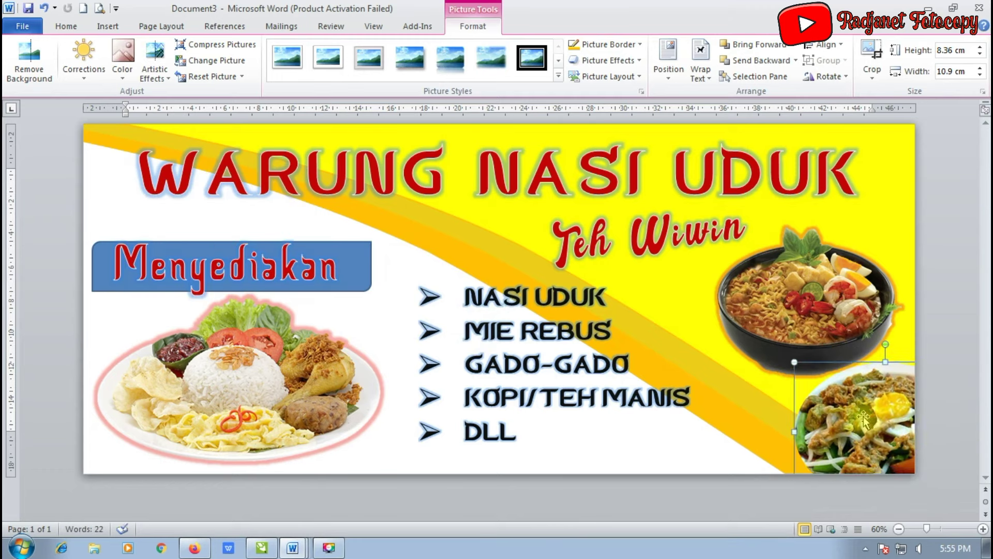
{"action": "left_click", "coordinate": [605, 60]}
{"action": "mouse_move", "coordinate": [610, 184]}
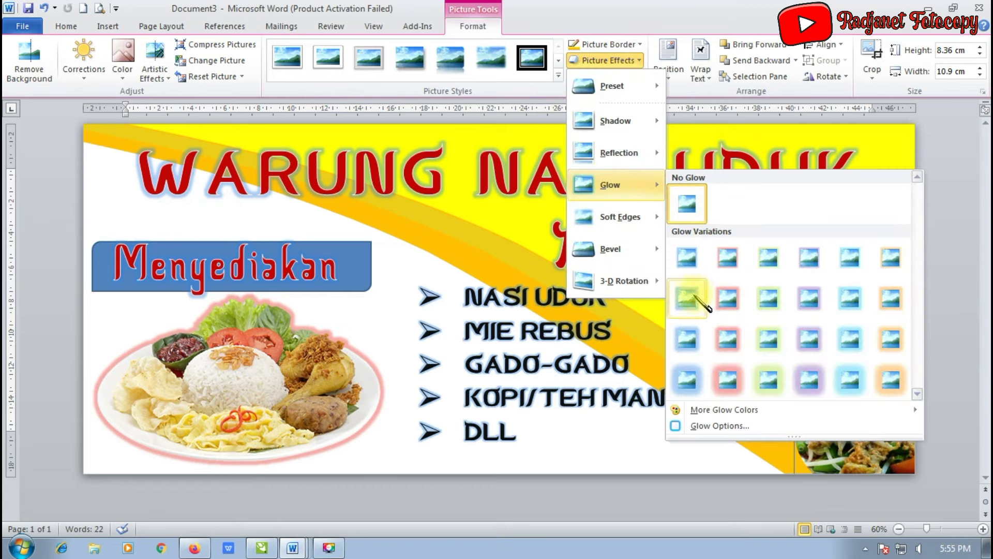
{"action": "left_click", "coordinate": [693, 296]}
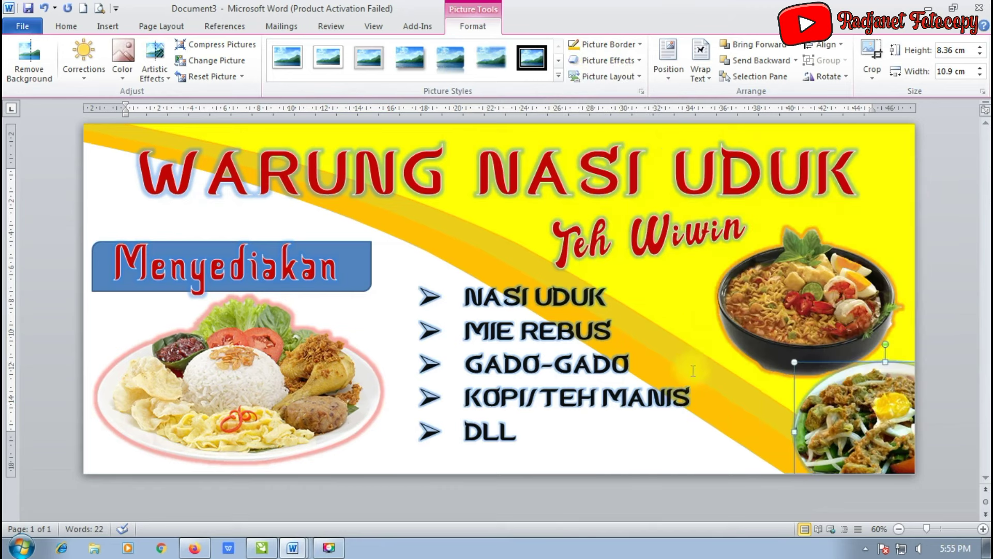
Step: Select the bulleted menu text box, the noodle bowl and the nasi uduk photo in turn
{"action": "left_click", "coordinate": [682, 310]}
{"action": "left_click", "coordinate": [807, 295]}
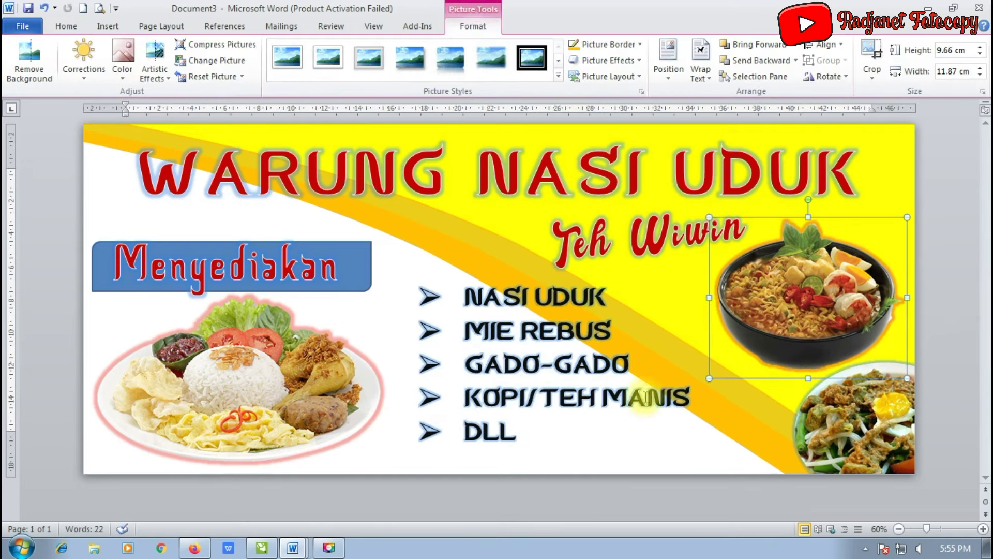
{"action": "left_click", "coordinate": [401, 272]}
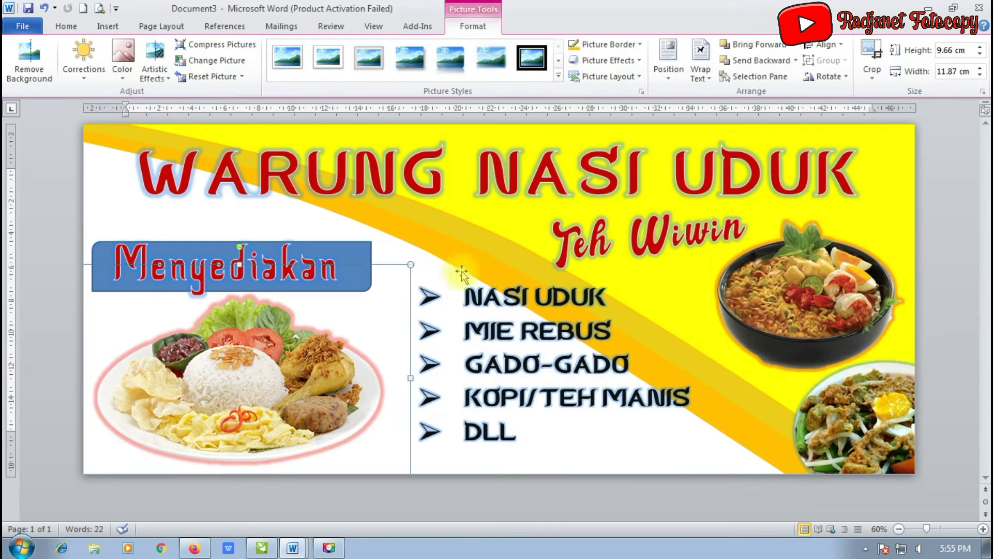
{"action": "scroll", "coordinate": [600, 315], "scroll_direction": "down", "scroll_amount": 1, "text": "ctrl"}
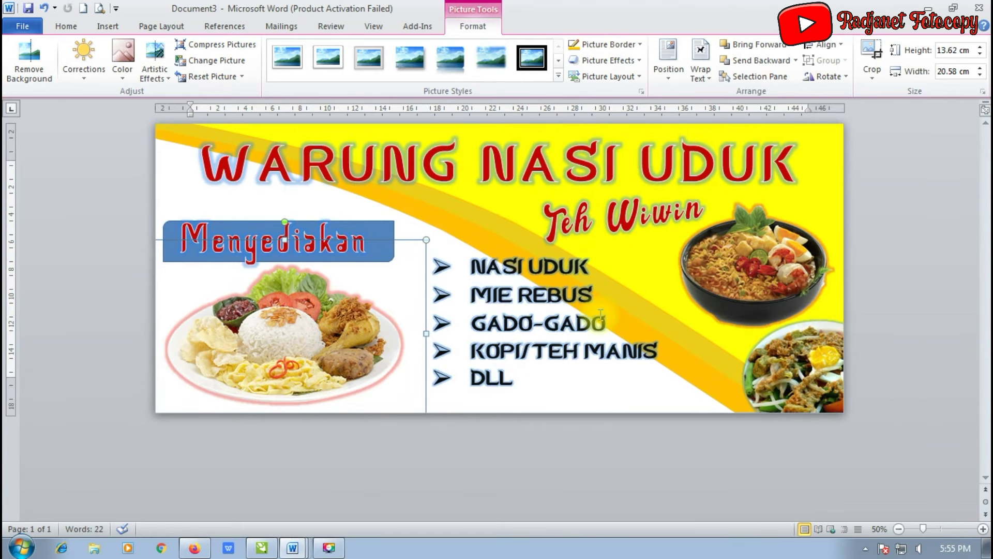